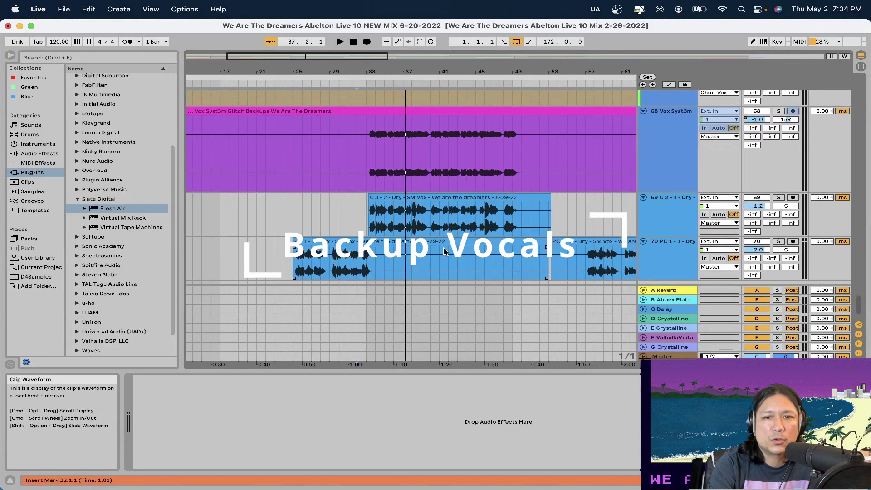
Step: Play the song from bar 40 and look through the backup vocal tracks in the arrangement
scroll(445, 252, "up", 4)
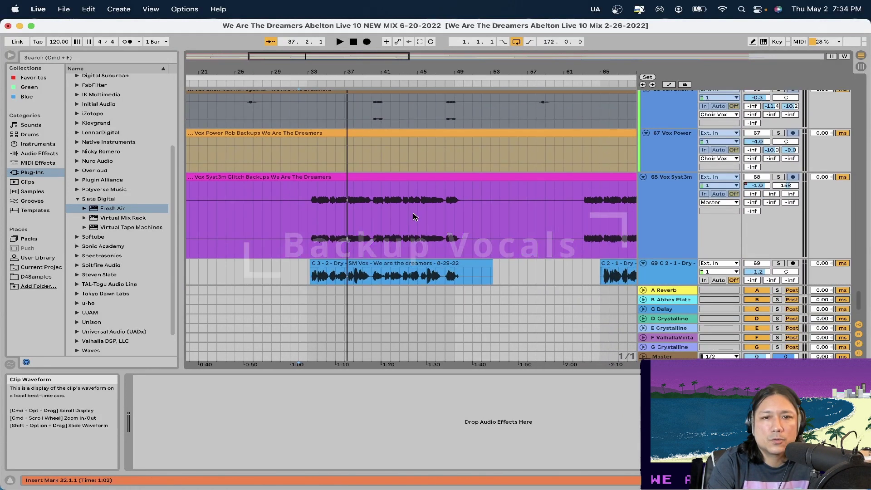
left_click(374, 218)
key("space")
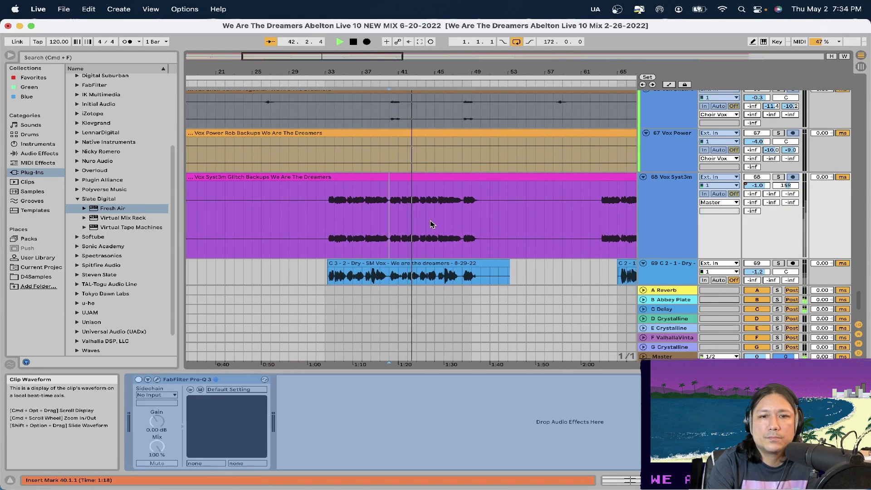
scroll(430, 224, "up", 5)
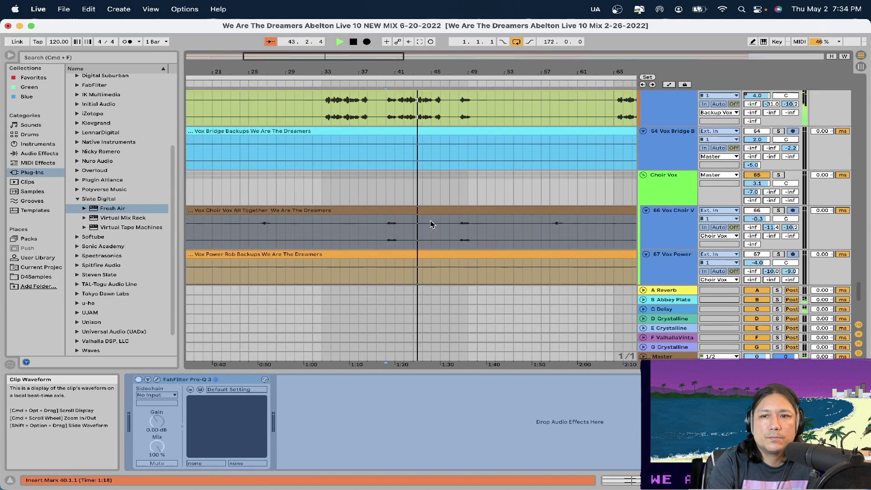
scroll(430, 224, "up", 4)
scroll(431, 224, "down", 10)
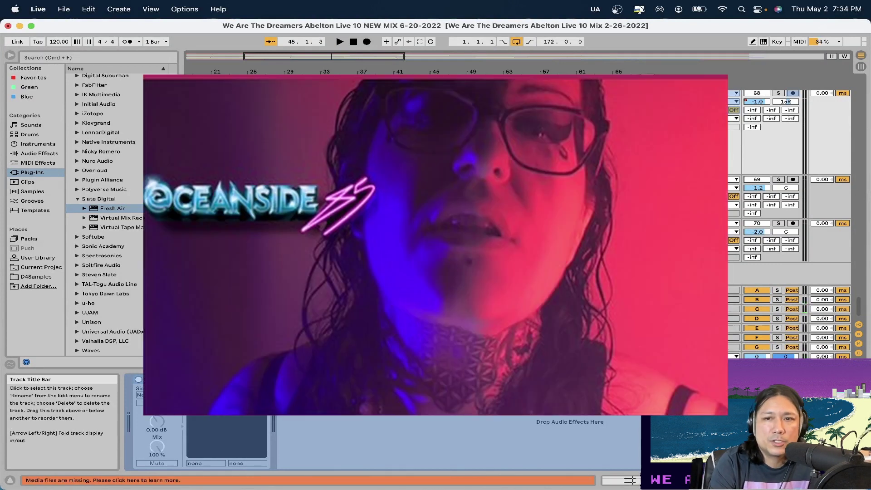
scroll(667, 187, "up", 3)
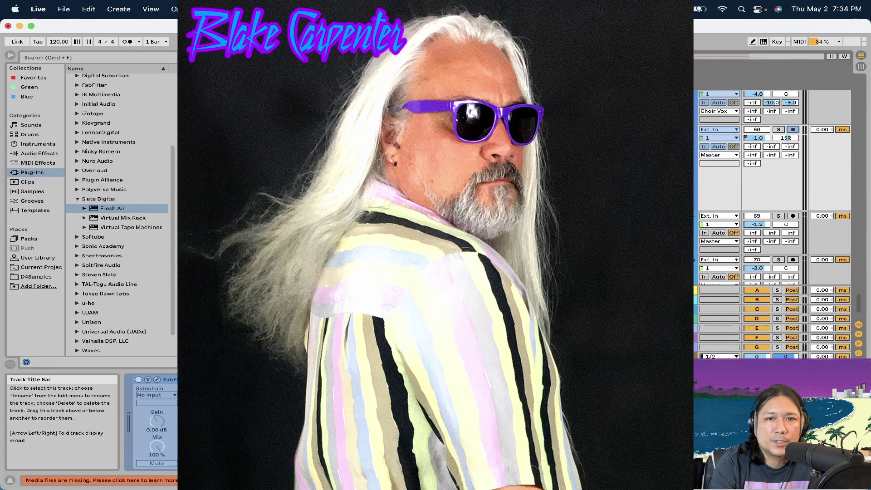
Step: Solo the Choir Vox group and listen to its backup vocals from bar 73
scroll(786, 158, "up", 10)
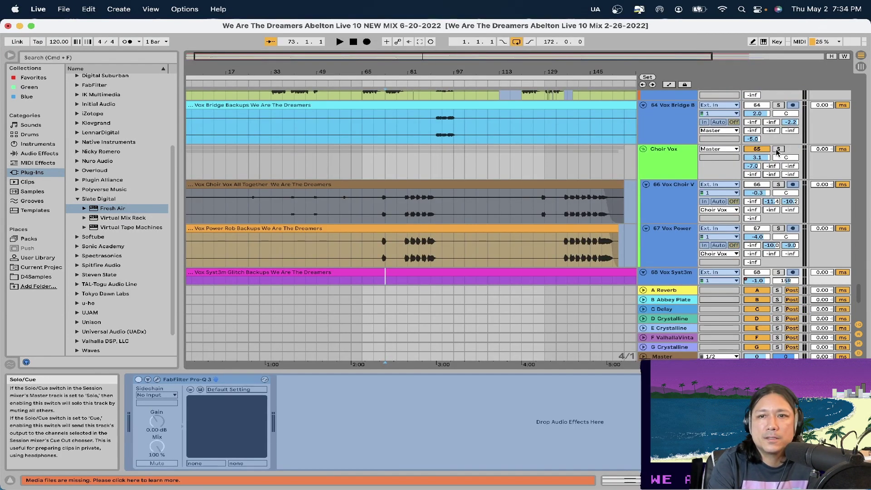
left_click(778, 149)
key("space")
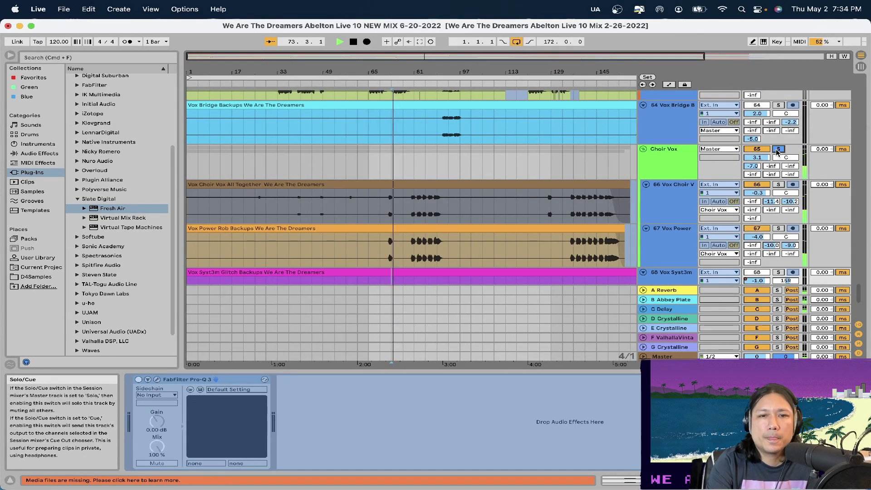
scroll(392, 213, "up", 5)
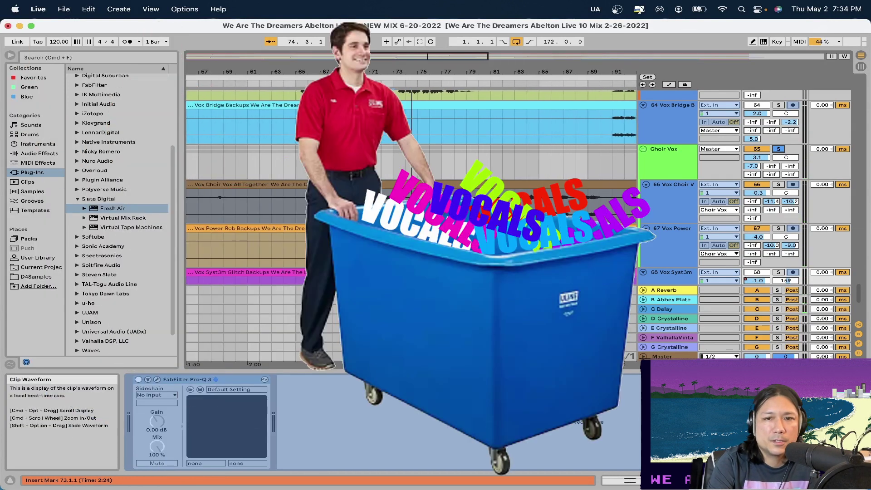
left_click(476, 210)
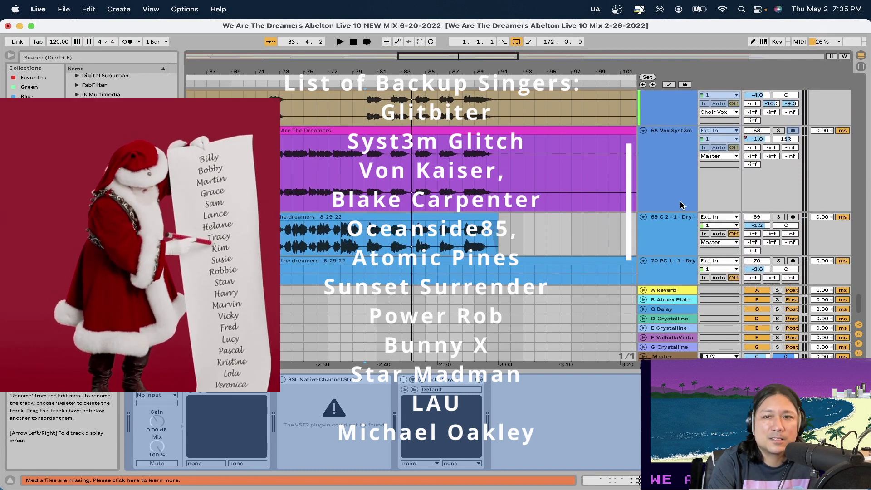
Step: Solo track 67 Vox Power inside the Choir Vox group and listen to it from bar 80
scroll(680, 200, "up", 5)
scroll(676, 189, "up", 1)
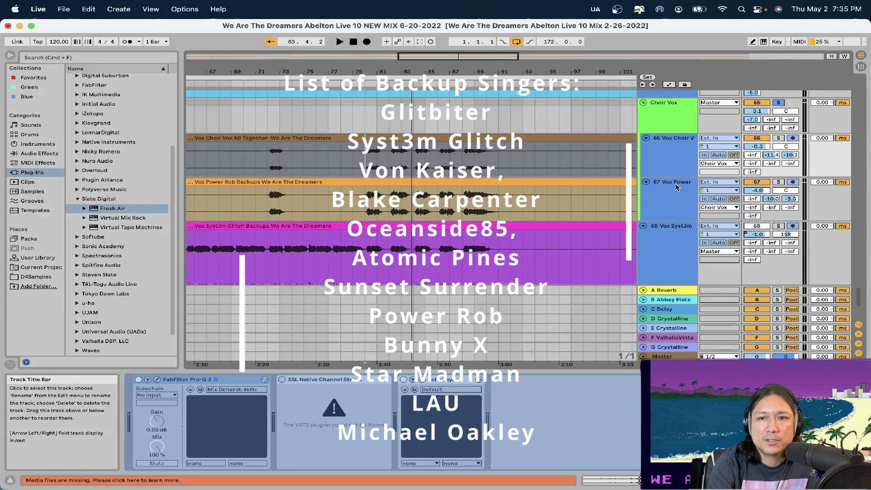
left_click(665, 206)
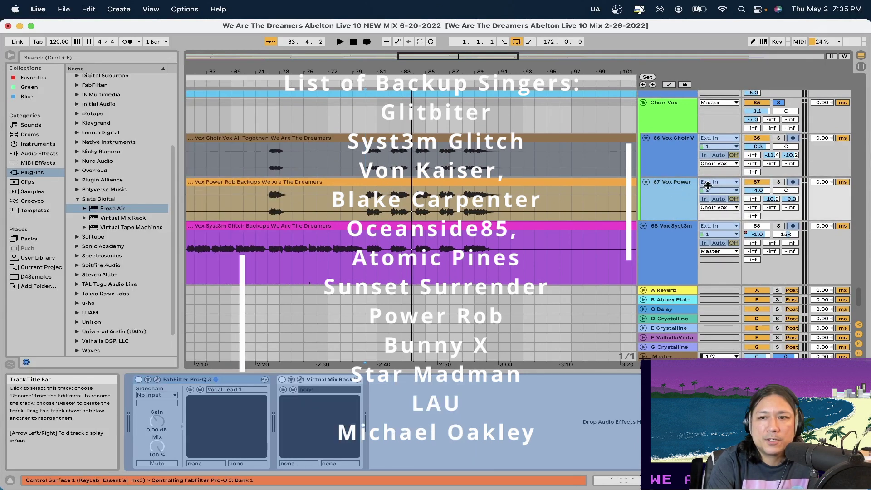
left_click(779, 182)
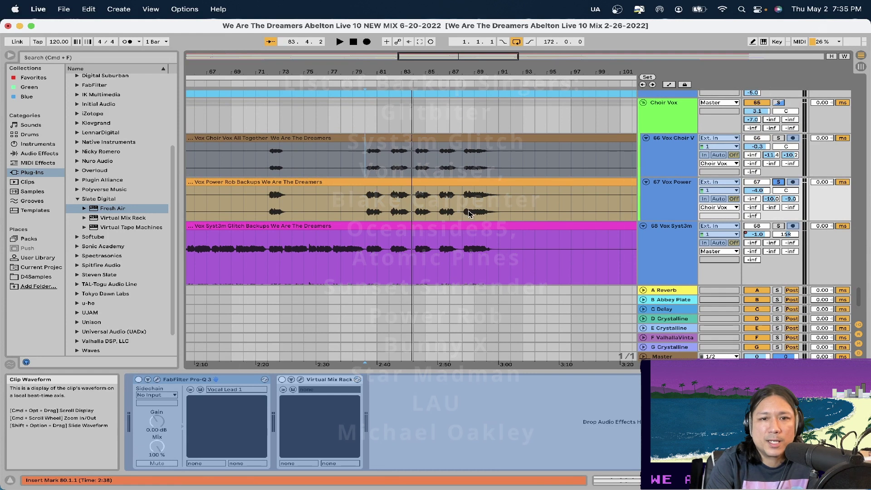
key("space")
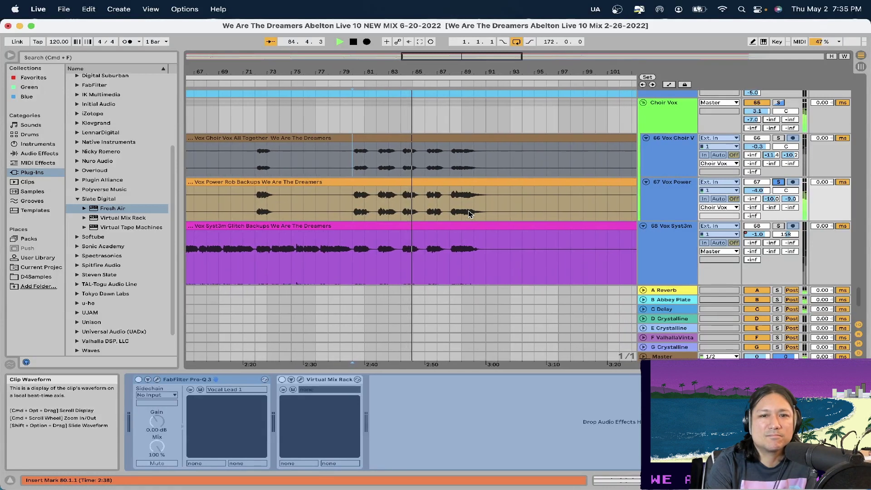
key("space")
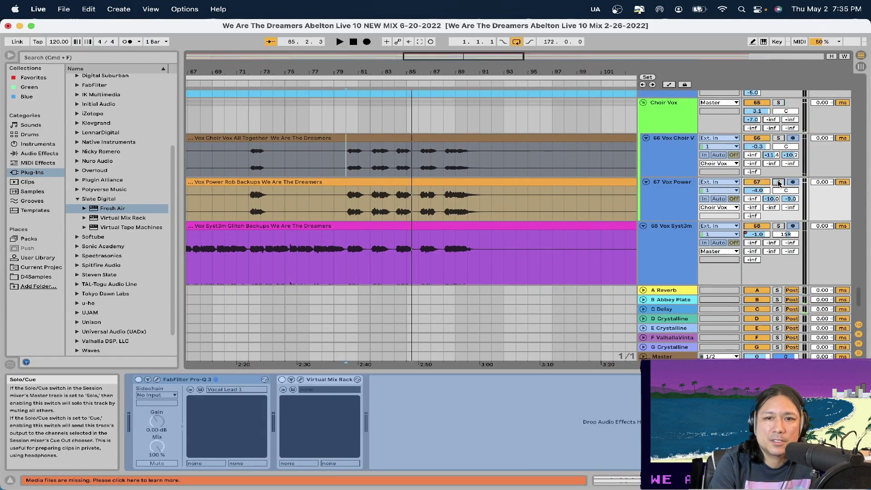
Step: Solo track 66 Vox Choir instead and listen to the combined choir vocals from bar 80
left_click(778, 138)
left_click(674, 160)
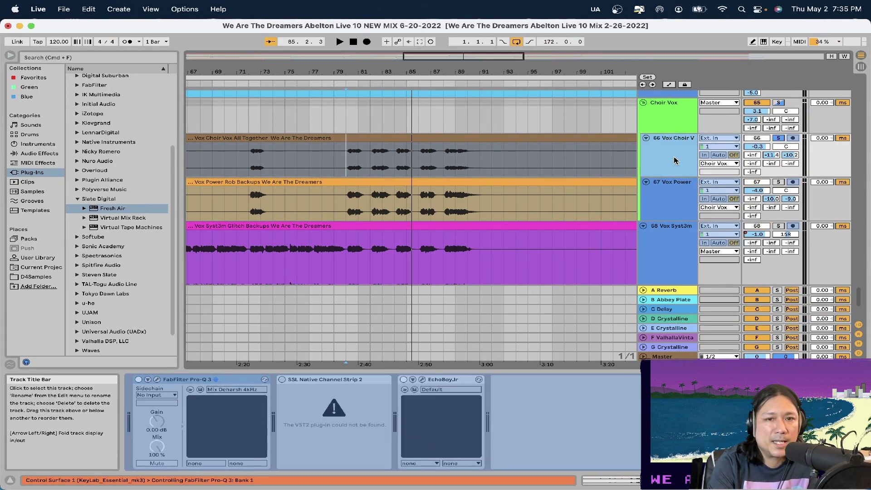
key("space")
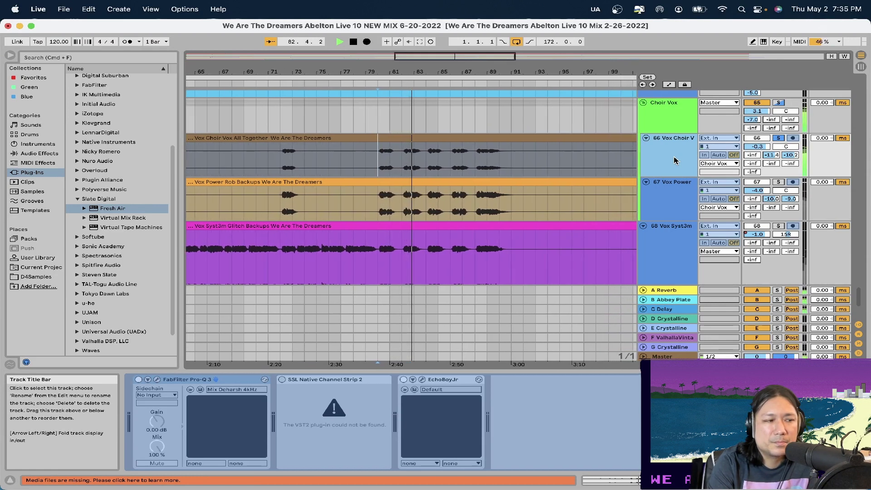
key("space")
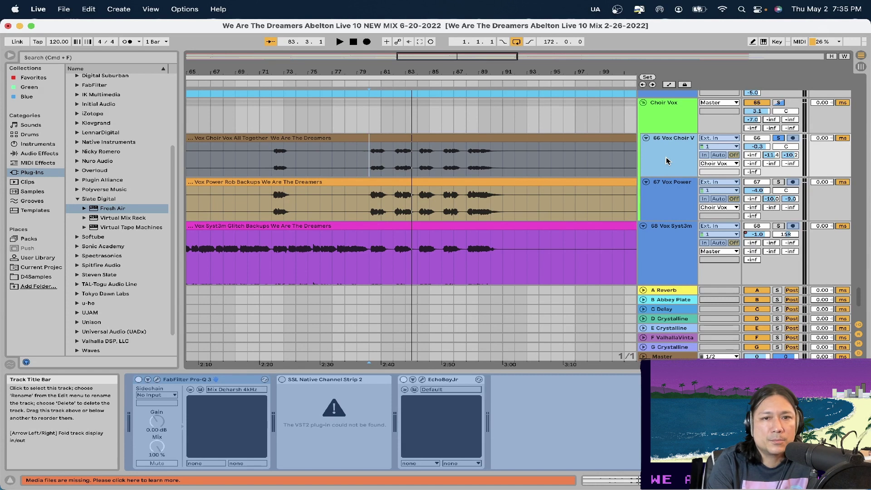
key("space")
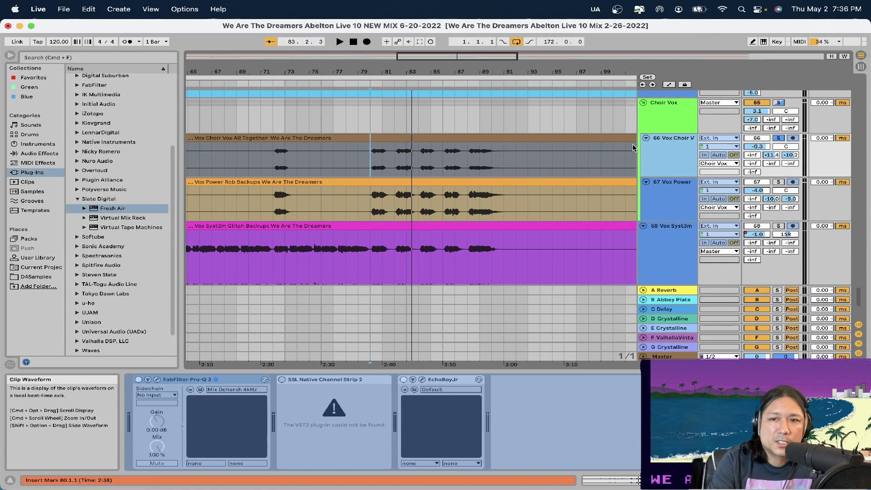
Step: Solo track 68 Vox Syst3m and listen to its backup vocals from bar 80
scroll(682, 189, "down", 3)
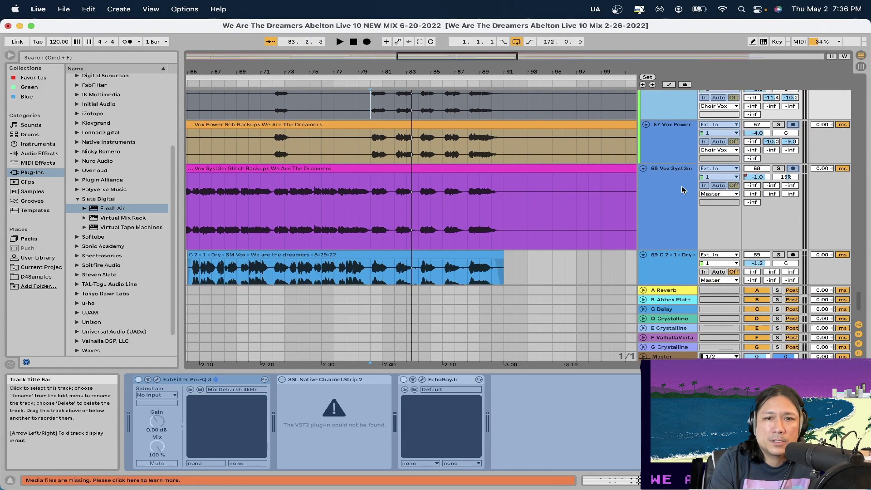
scroll(676, 209, "up", 2)
left_click(778, 151)
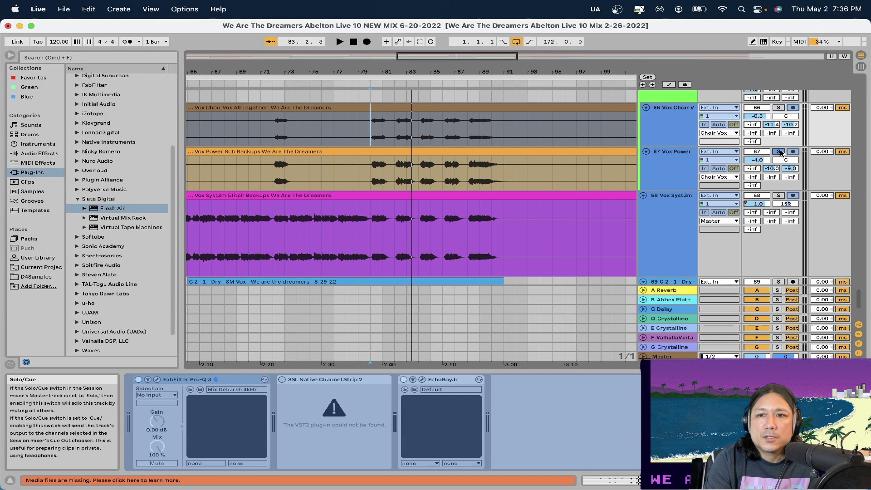
left_click(778, 195)
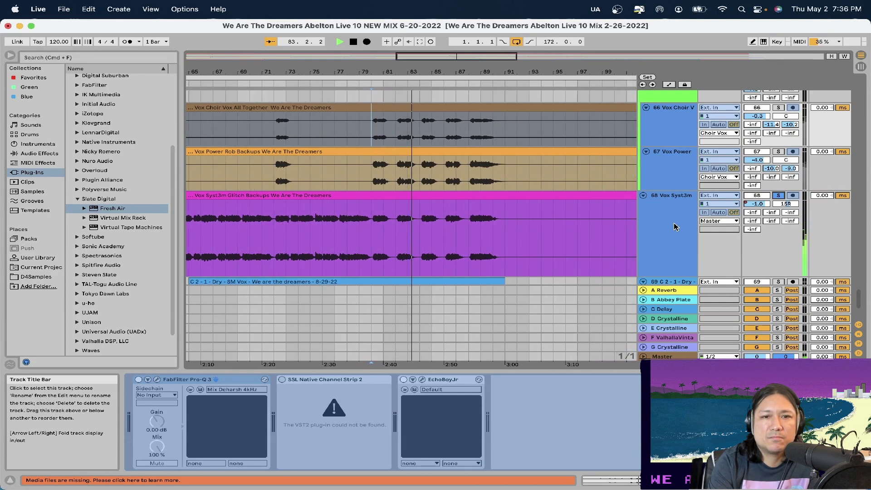
key("space")
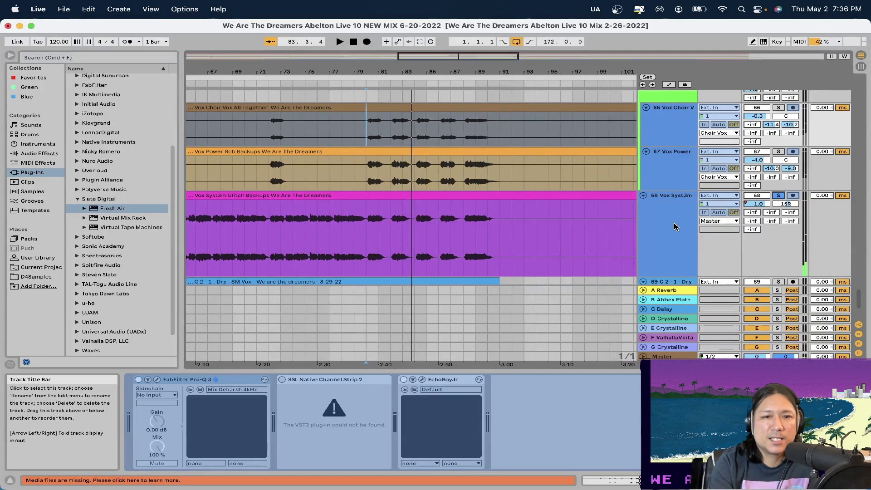
Step: Listen to the soloed Vox Syst3m backups from bar 77
left_click(328, 234)
key("space")
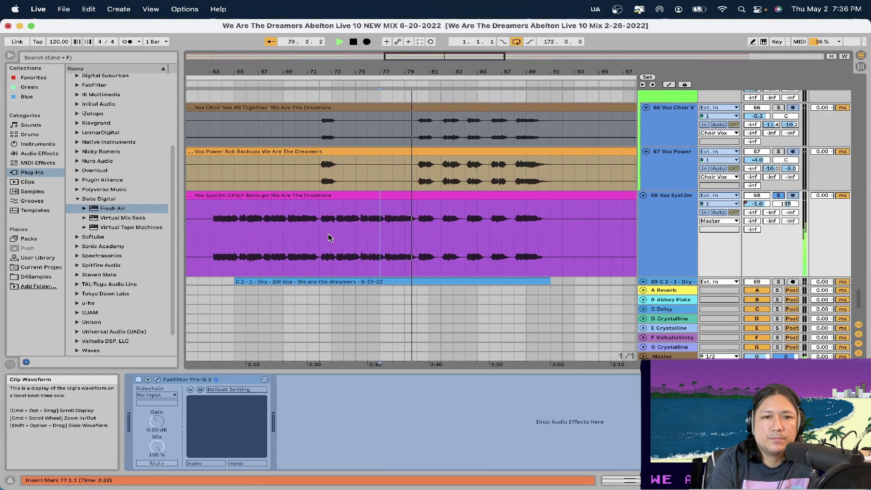
key("space")
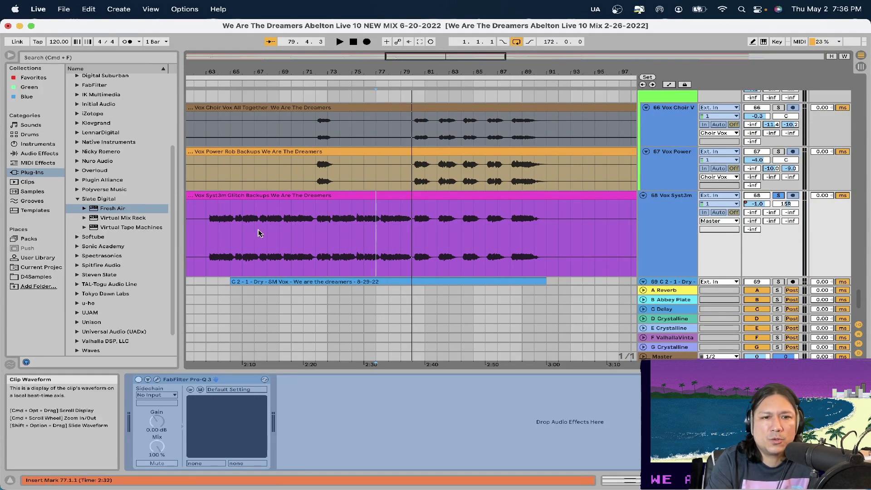
Step: Play from bar 63 and toggle the Vox Syst3m solo to compare it with the full mix, leaving the solo off
key("space")
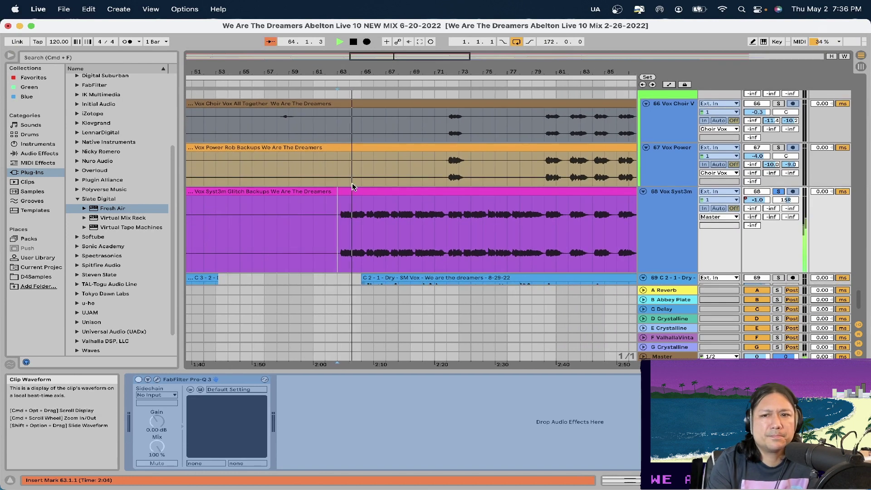
left_click(779, 191)
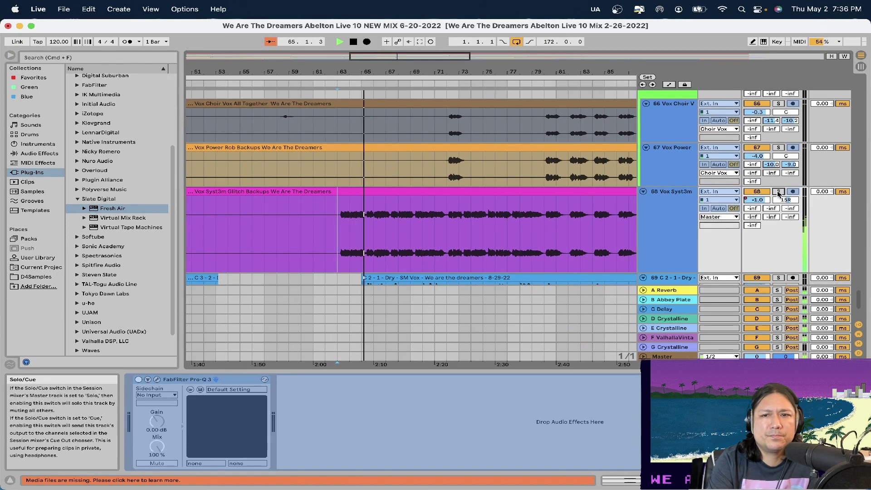
left_click(778, 191)
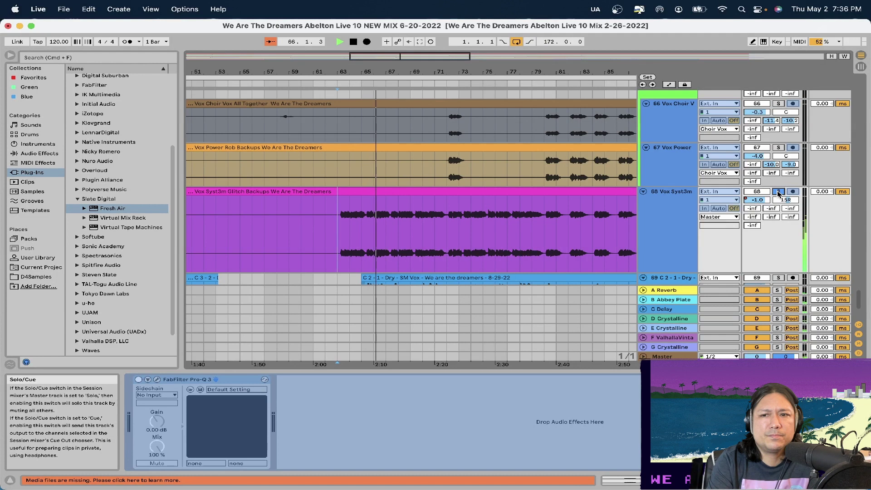
left_click(779, 191)
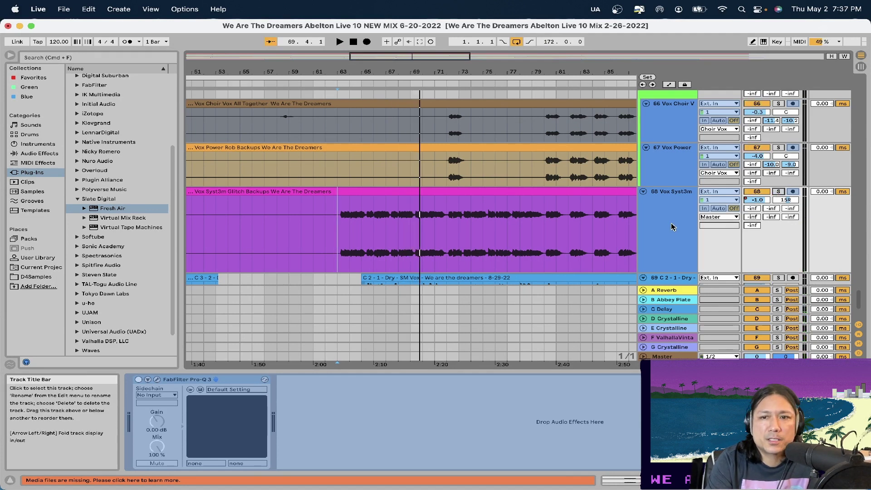
Step: Examine the Vox Syst3m track's clip and the dry SM Vox clips on tracks 69 and 70 across the arrangement
scroll(672, 227, "up", 3)
scroll(672, 227, "down", 3)
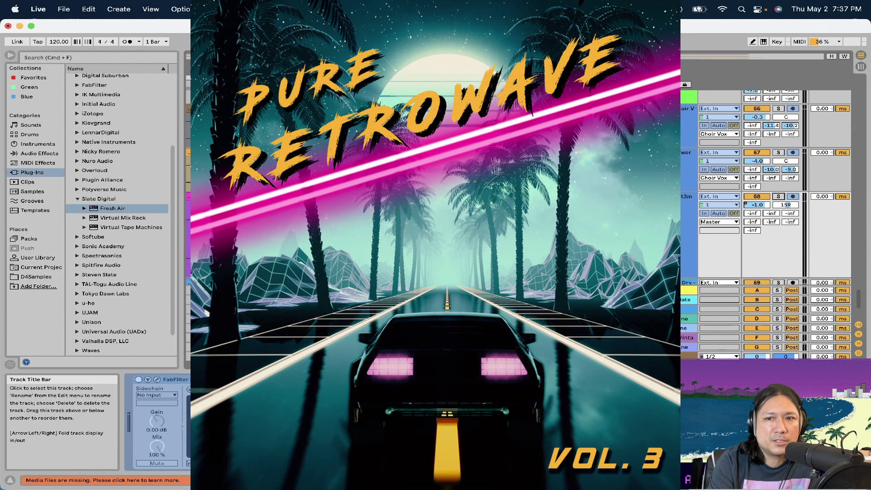
left_click(673, 214)
scroll(673, 213, "down", 1)
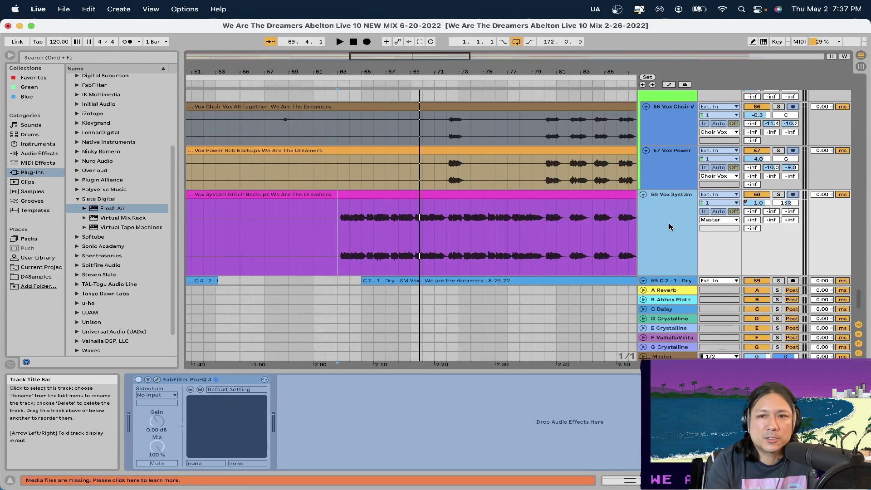
scroll(669, 226, "down", 3)
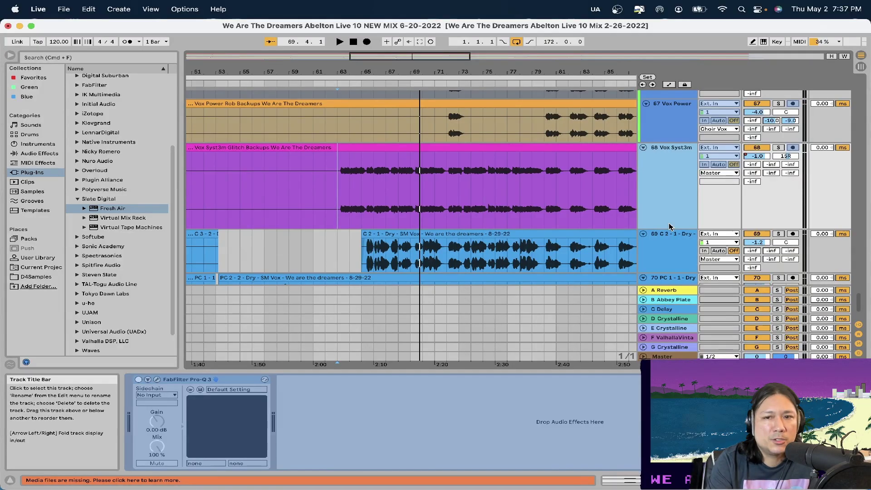
scroll(669, 227, "down", 2)
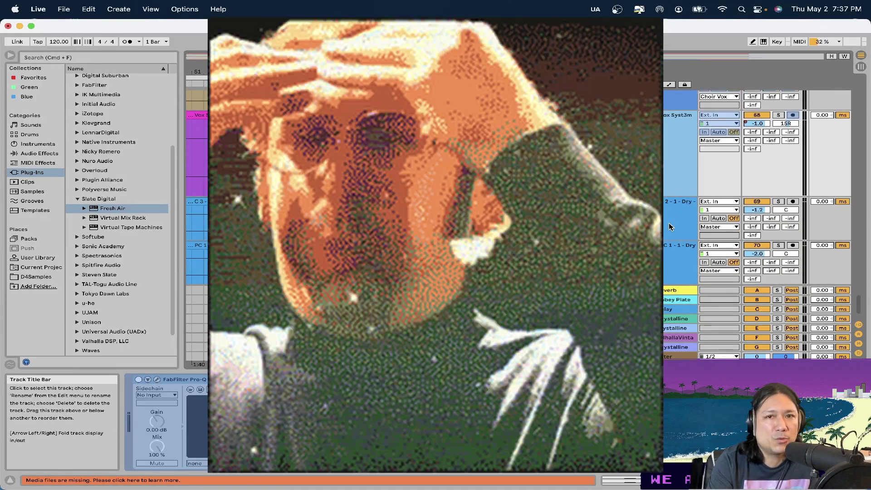
scroll(669, 227, "down", 2)
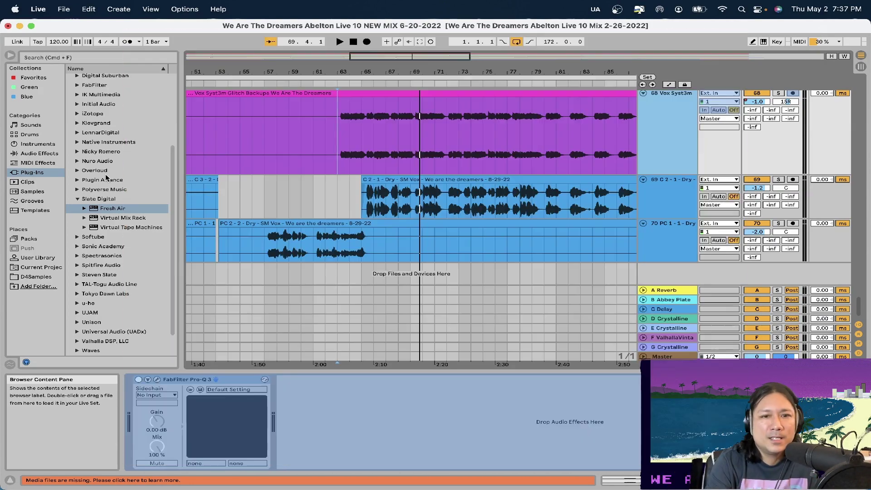
scroll(246, 202, "down", 5)
scroll(327, 204, "left", 5)
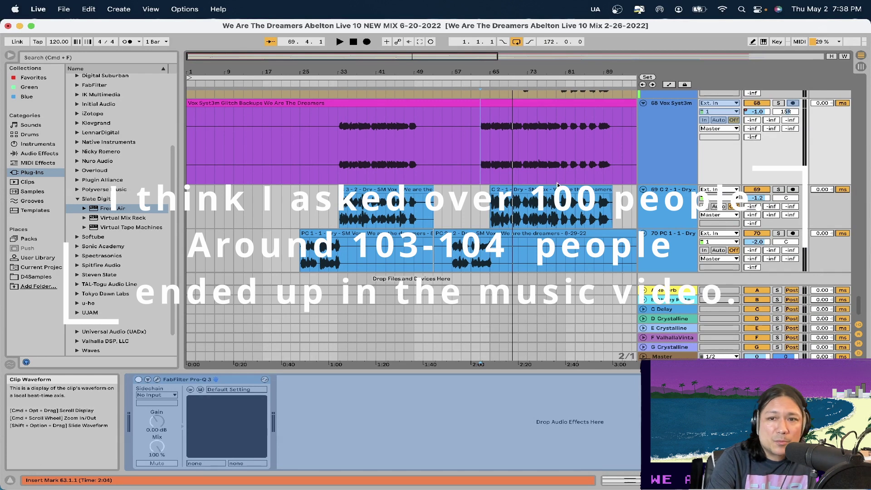
scroll(660, 223, "down", 1)
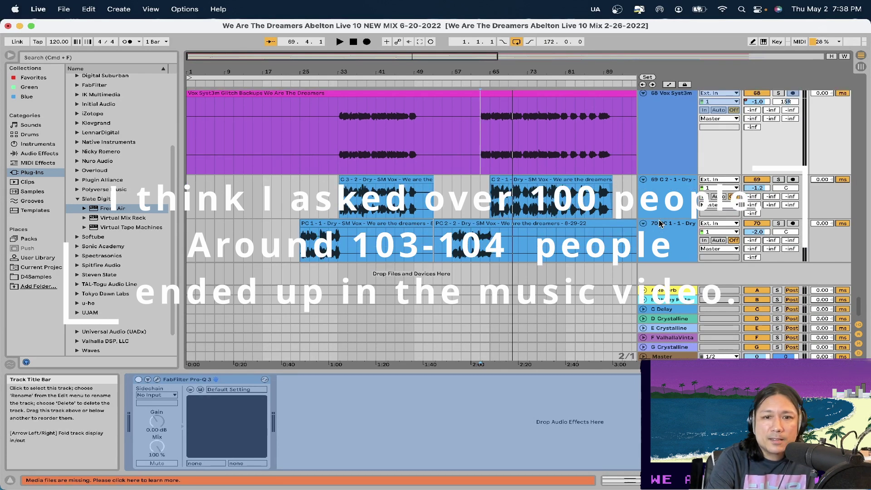
Step: Play the full mix of the outro from bar 136 to hear the backup vocals together
scroll(660, 223, "up", 4)
scroll(538, 216, "right", 10)
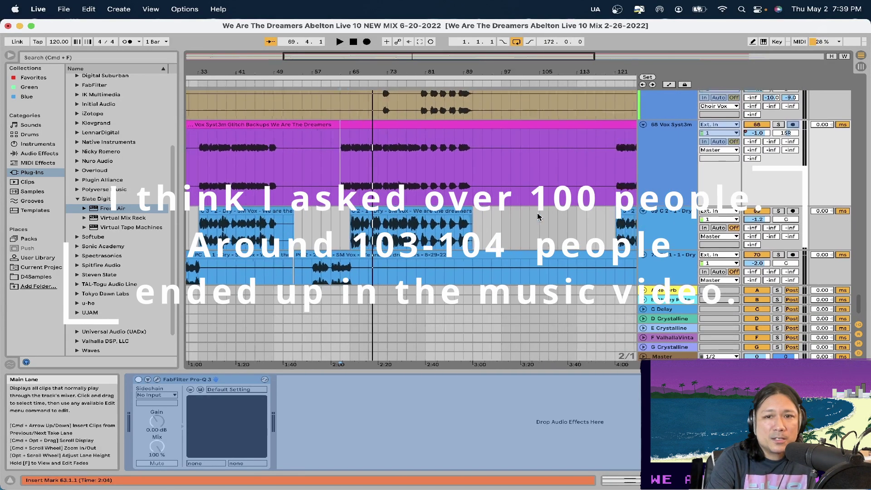
scroll(538, 217, "up", 1)
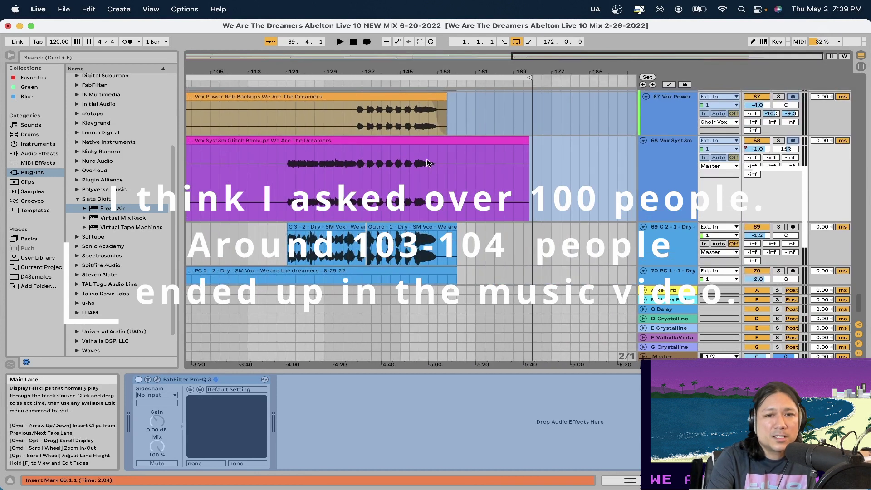
left_click(355, 187)
scroll(356, 187, "up", 5)
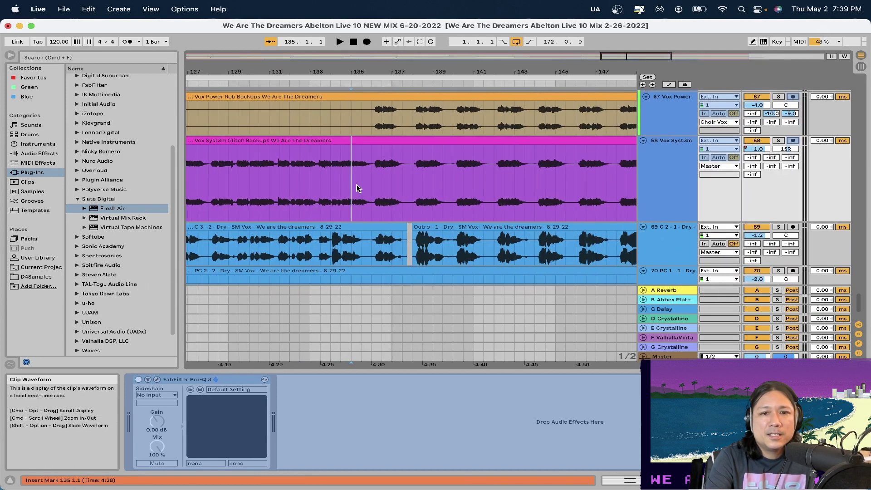
scroll(357, 188, "up", 2)
left_click(377, 185)
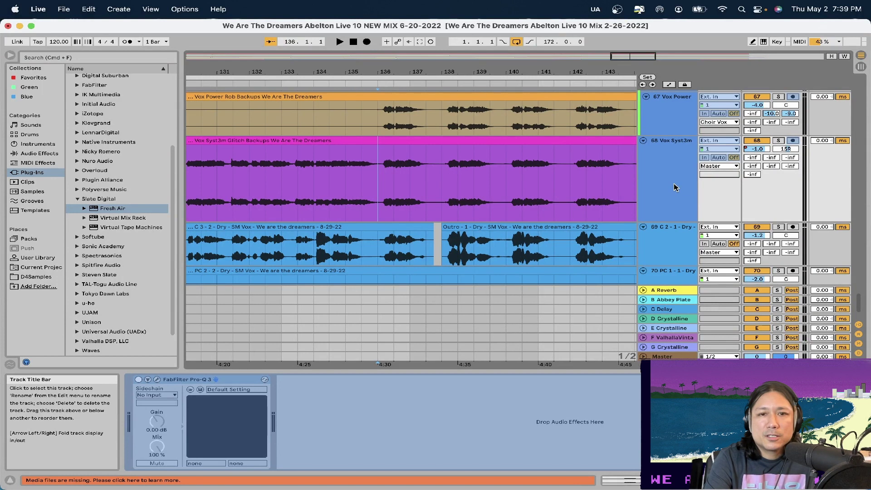
key("space")
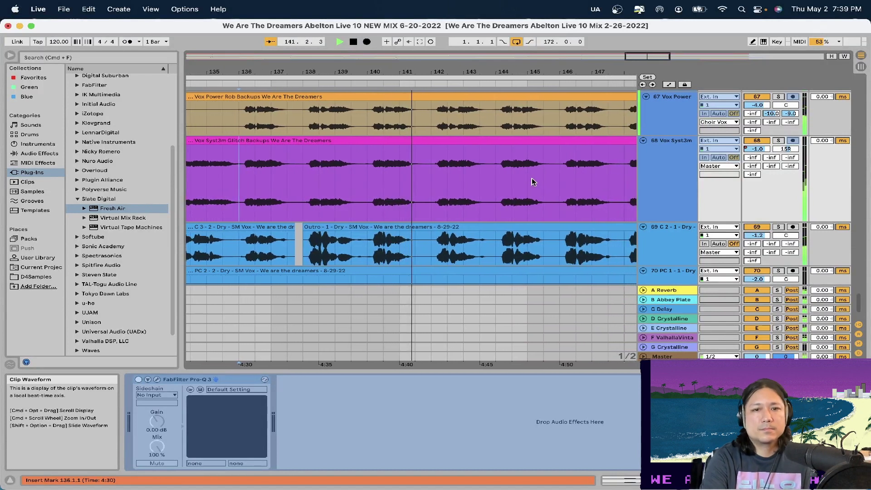
scroll(531, 182, "down", 1)
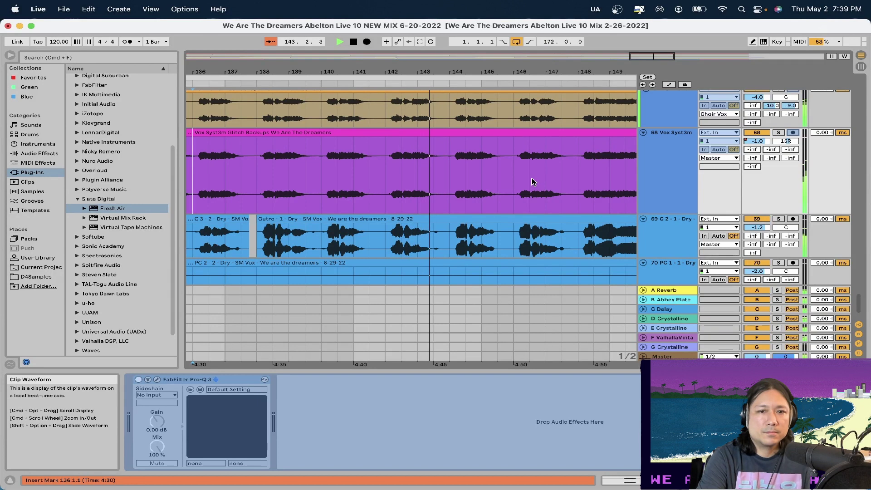
key("space")
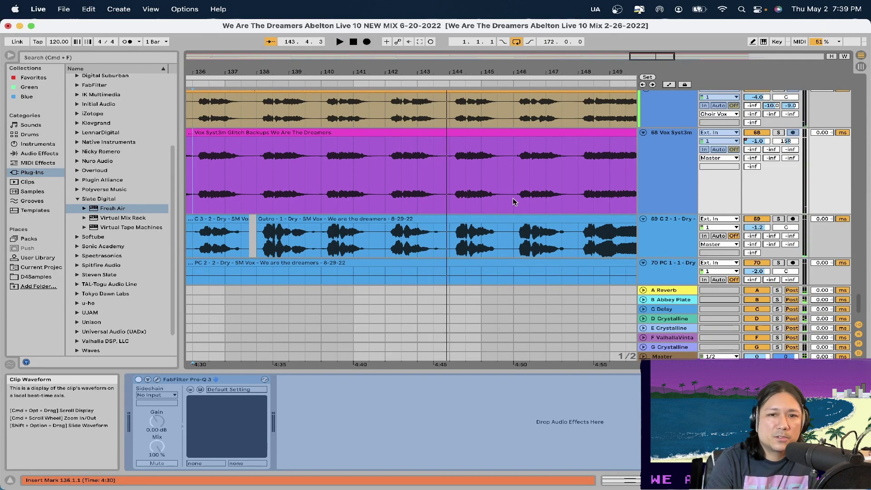
Step: Solo the dry SM Vox track 69 and listen to its outro part around bar 138, leaving the solo off
scroll(512, 198, "right", 2)
scroll(513, 198, "right", 1)
scroll(512, 198, "up", 2)
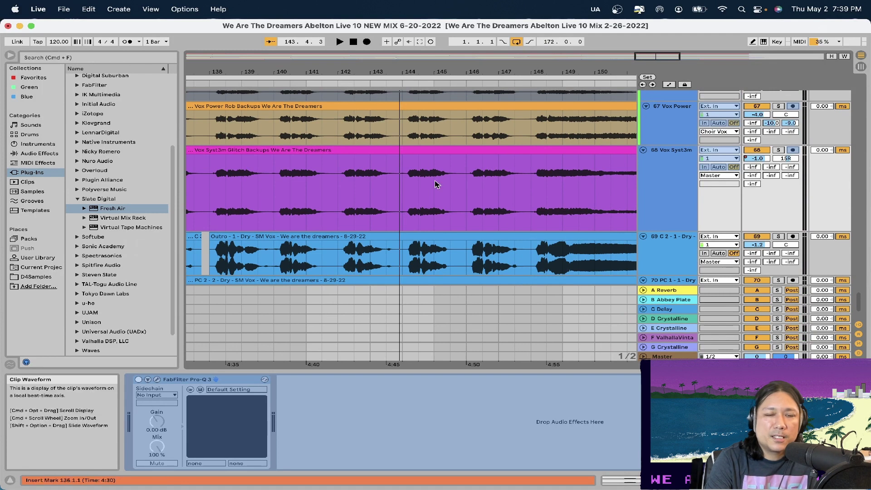
scroll(434, 184, "up", 2)
scroll(435, 184, "down", 7)
scroll(435, 184, "right", 2)
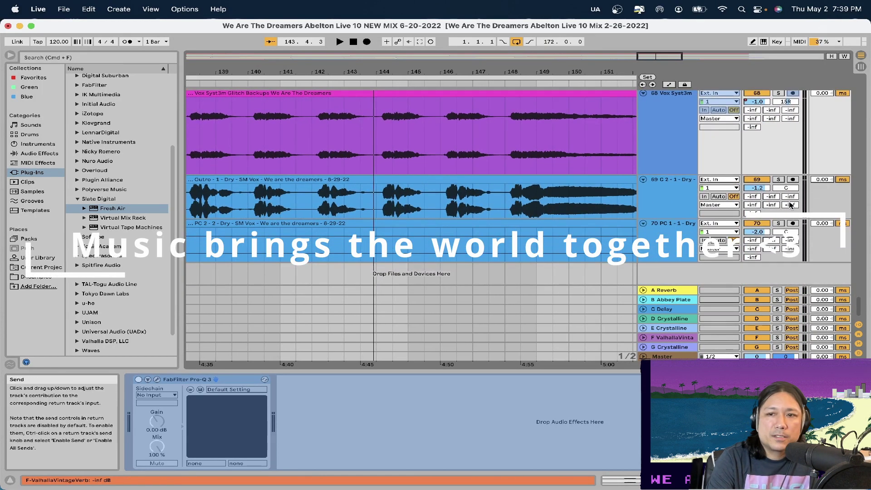
left_click(774, 180)
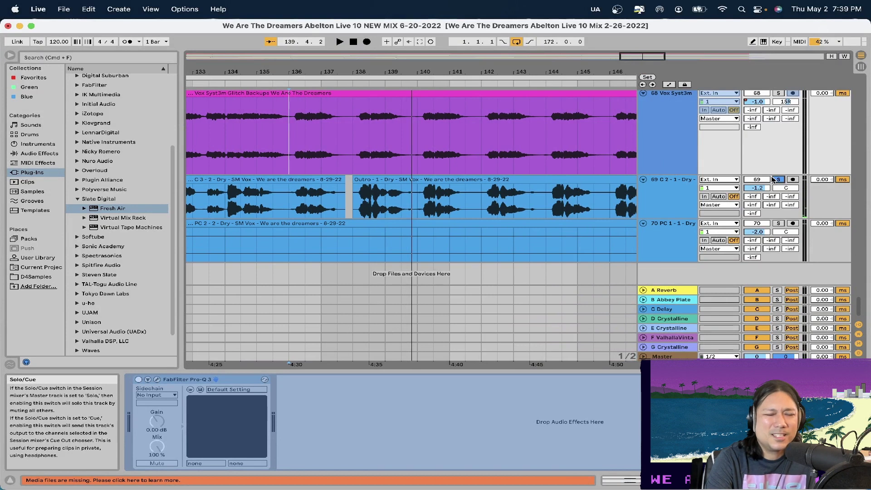
left_click(373, 206)
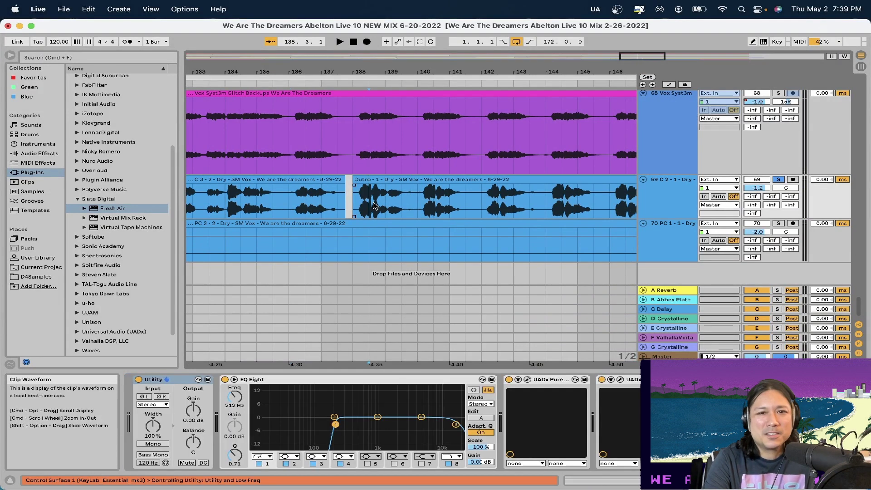
key("space")
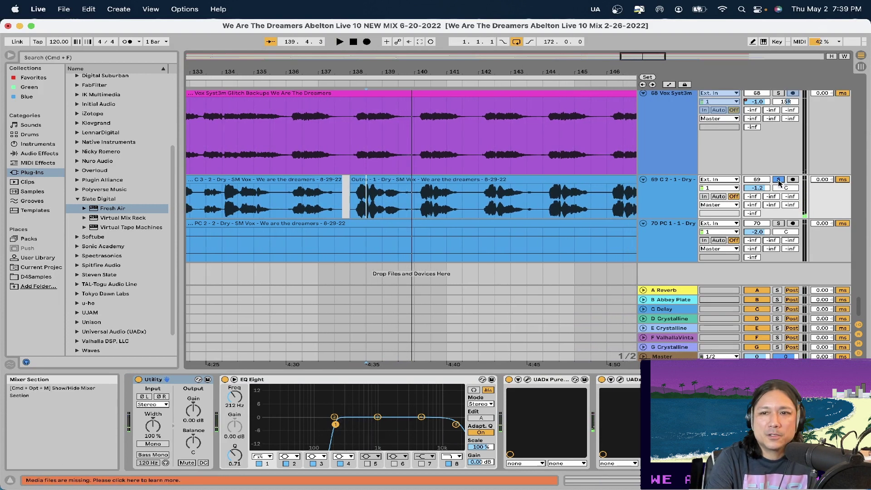
left_click(779, 180)
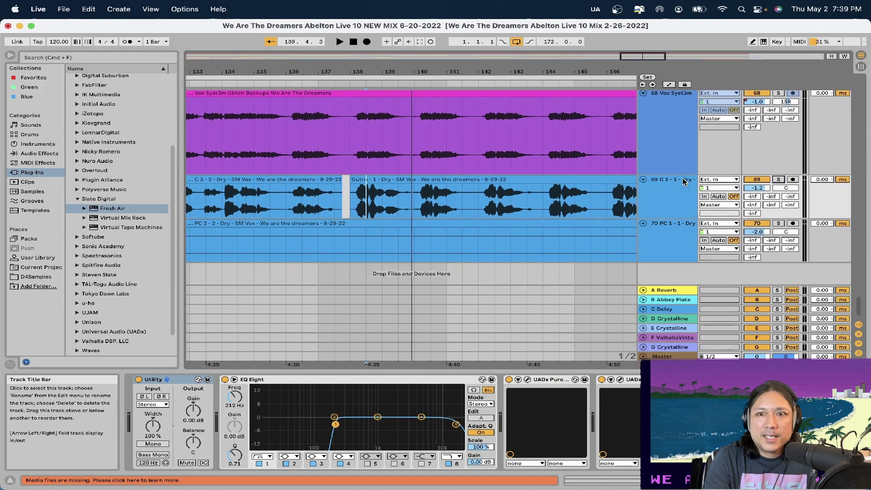
Step: Solo track 68 Vox Syst3m and listen to its outro backups from bar 138
scroll(684, 181, "up", 2)
left_click(779, 135)
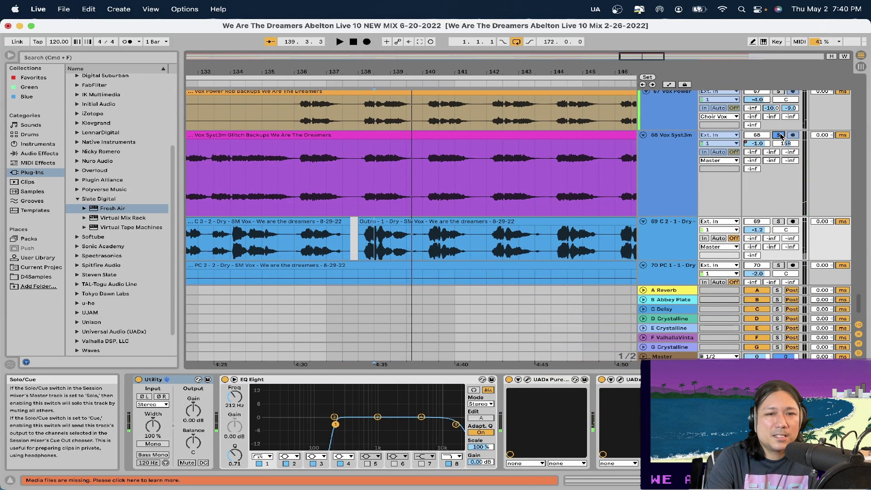
left_click(780, 135)
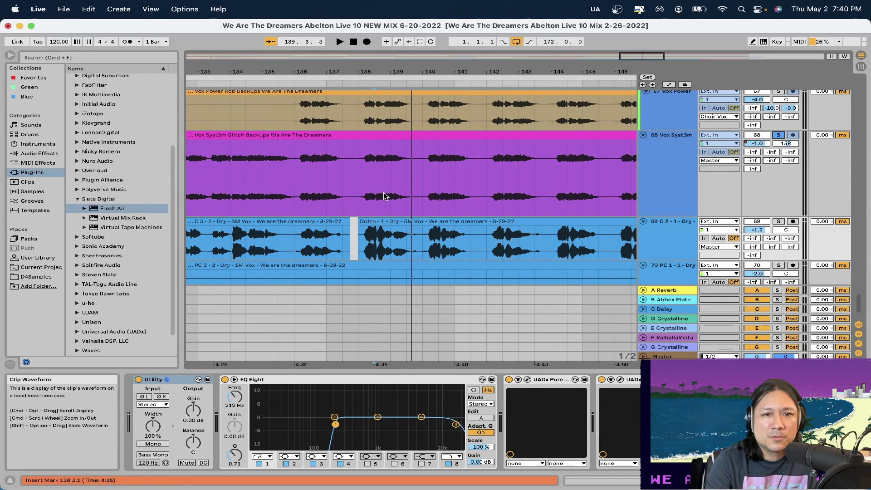
left_click(358, 183)
key("space")
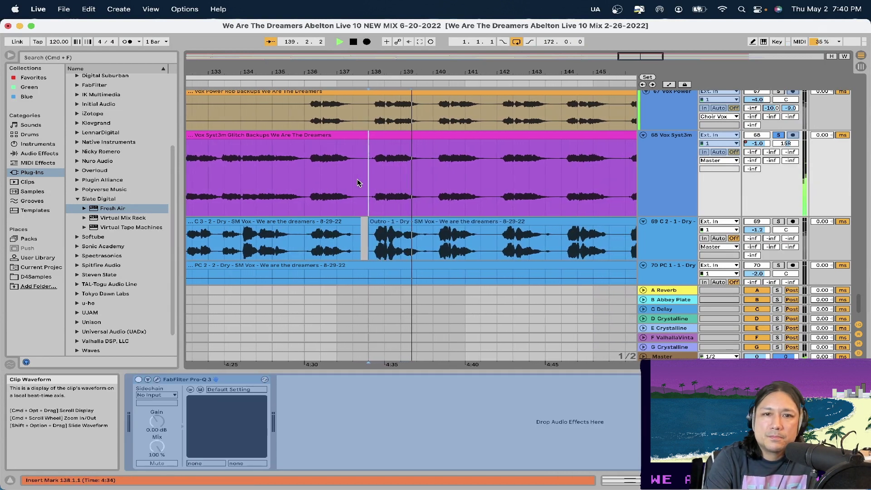
Step: Move the solo to track 67 Vox Power and listen to its outro backups from bar 138
scroll(780, 136, "up", 3)
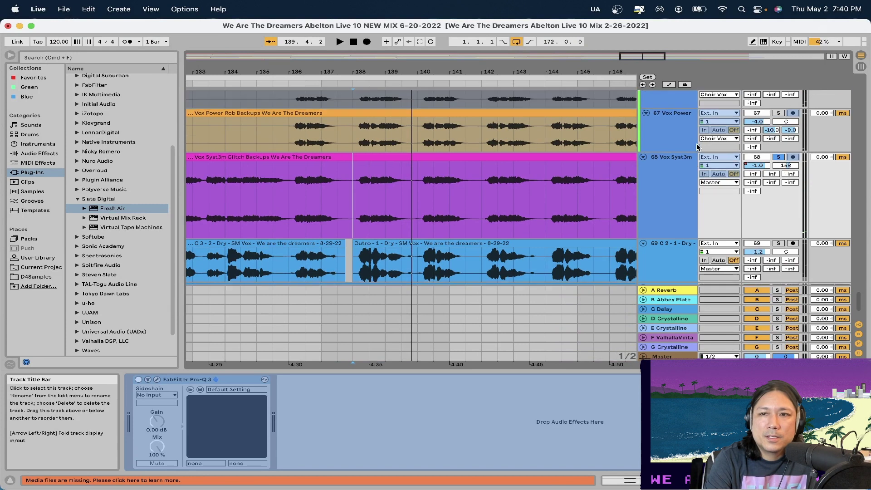
left_click(780, 125)
key("space")
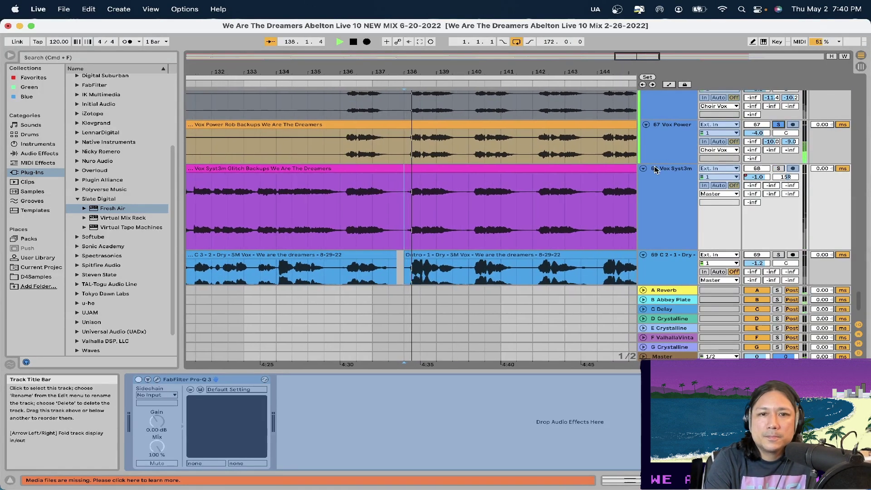
key("space")
Step: Solo track 66 Vox Choir and listen from bar 138, switching the solo to track 67 Vox Power during playback
scroll(682, 168, "up", 5)
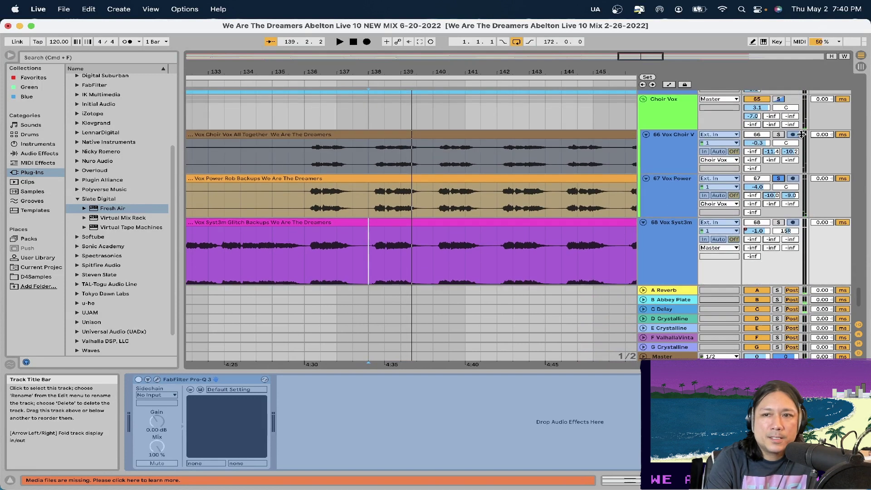
left_click(778, 134)
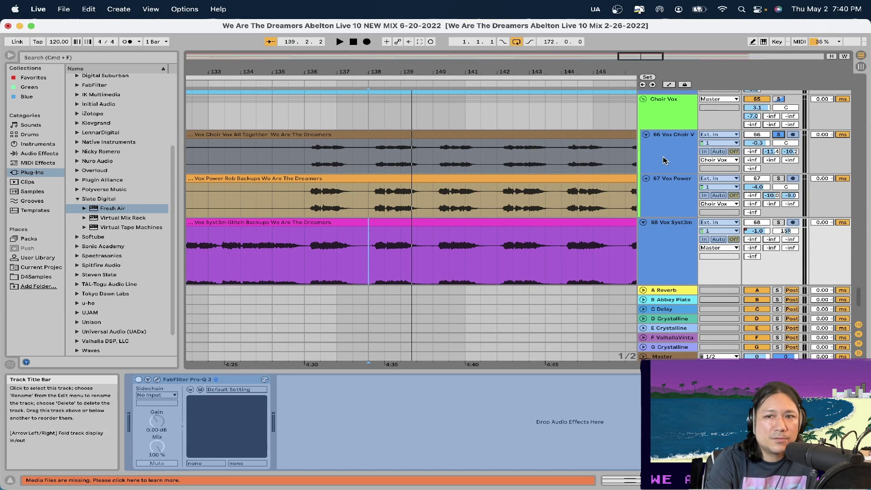
key("space")
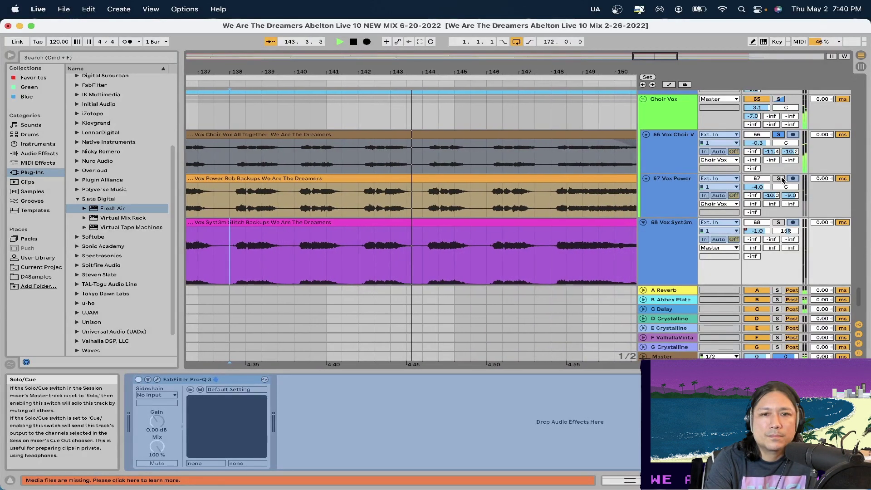
left_click(778, 179)
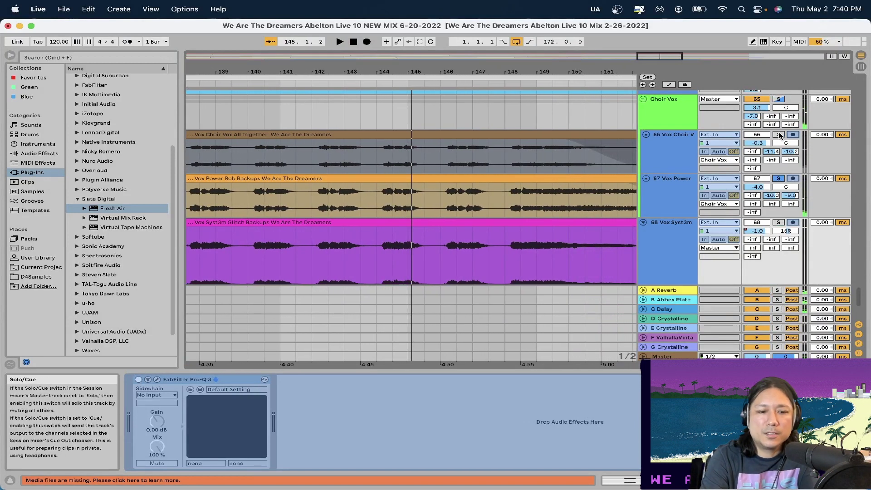
Step: Solo tracks 66 to 69 together and listen to the combined outro backups from bar 138
left_click(779, 134)
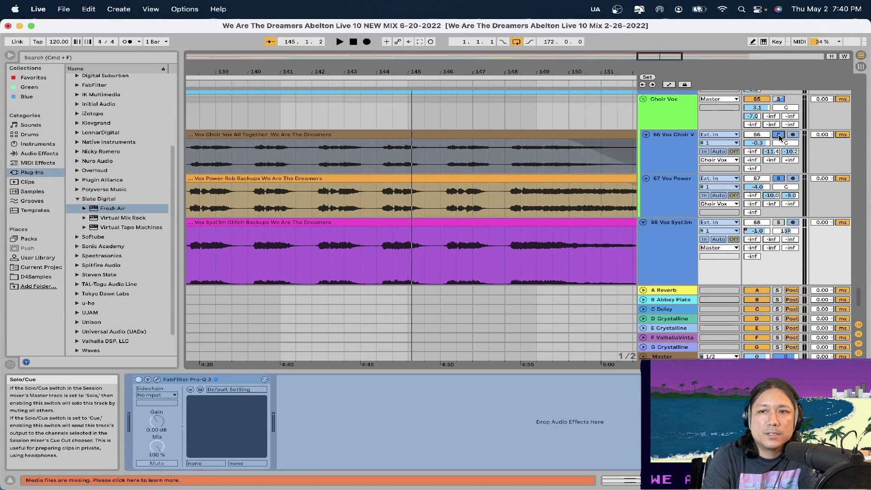
left_click(779, 222)
scroll(781, 204, "down", 5)
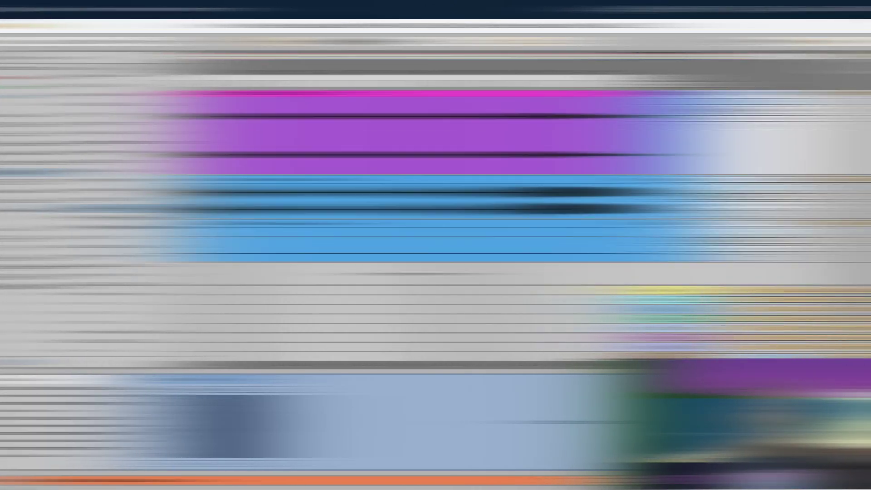
key("space")
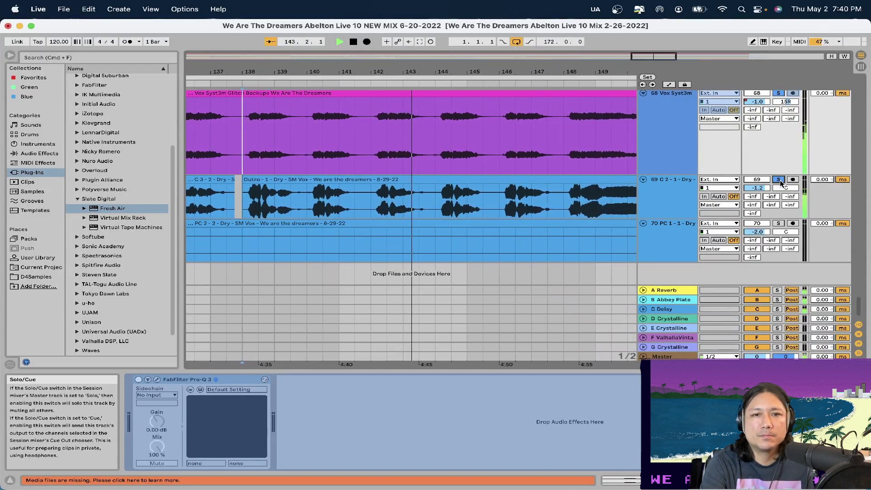
left_click(660, 202)
scroll(663, 203, "up", 3)
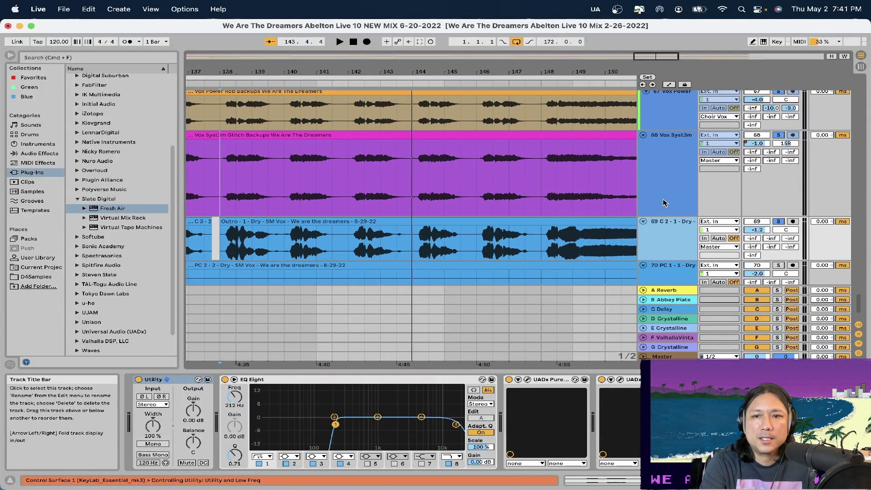
Step: Clear all the vocal solos and play the full mix of the outro from bar 138
scroll(667, 234, "down", 3)
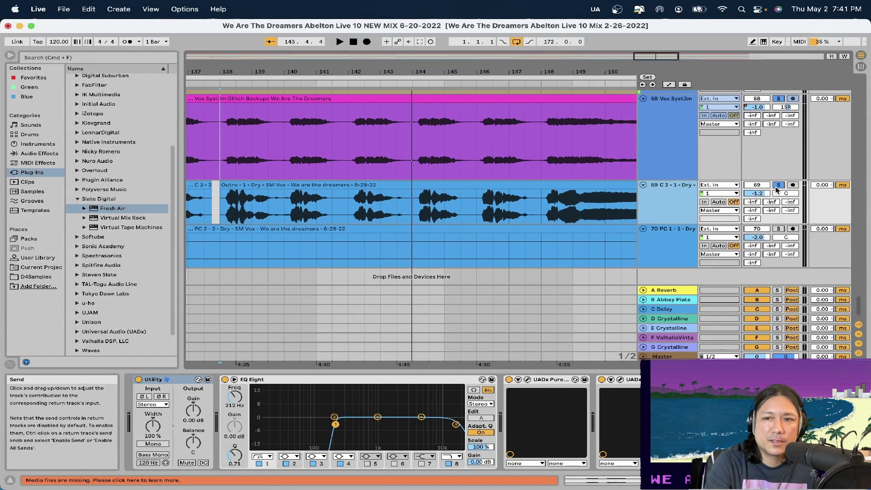
left_click(779, 186)
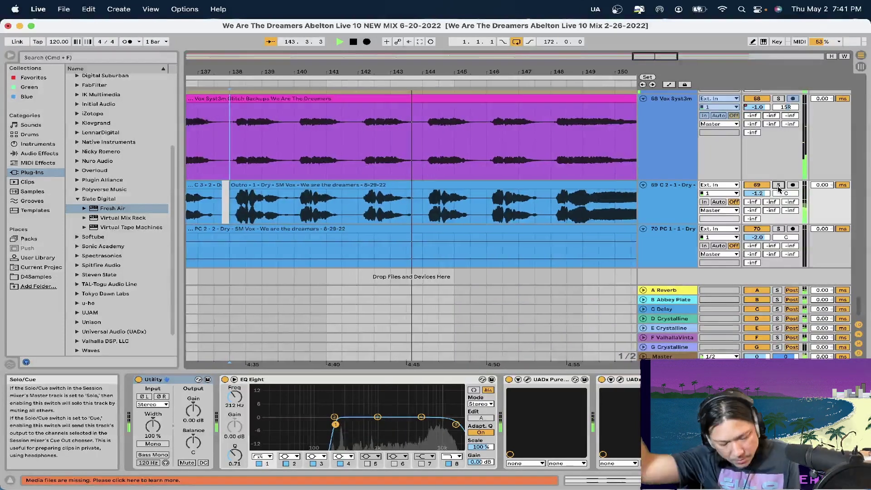
key("space")
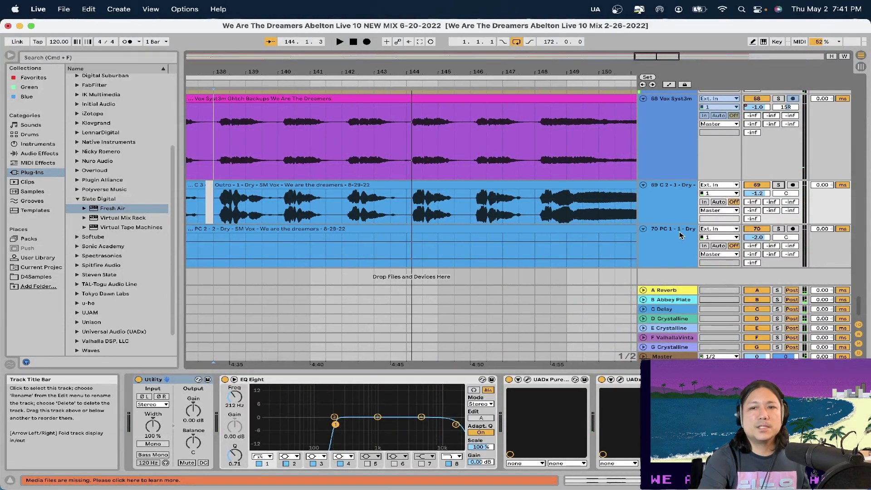
Step: Examine the vocal tracks across the arrangement, from the dry SM Vox clips to the Backup Vox group and lead vocal tracks 57 to 59
scroll(662, 196, "down", 1)
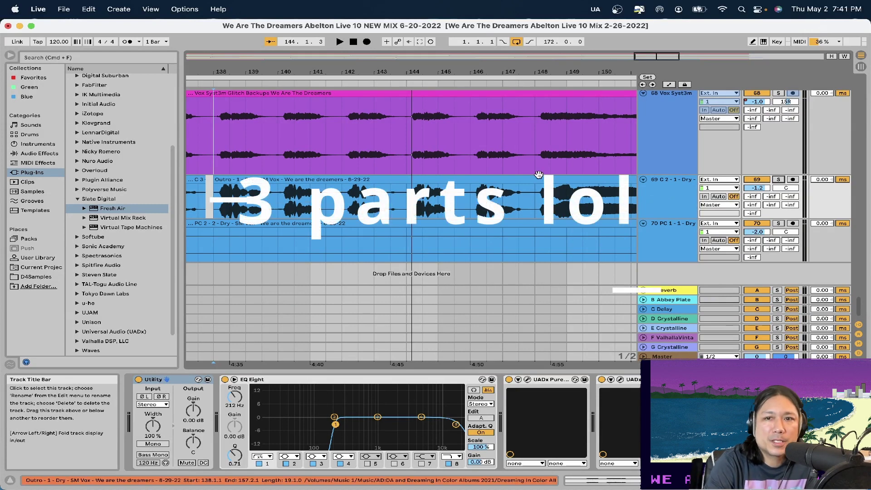
scroll(524, 166, "up", 5)
scroll(524, 166, "up", 10)
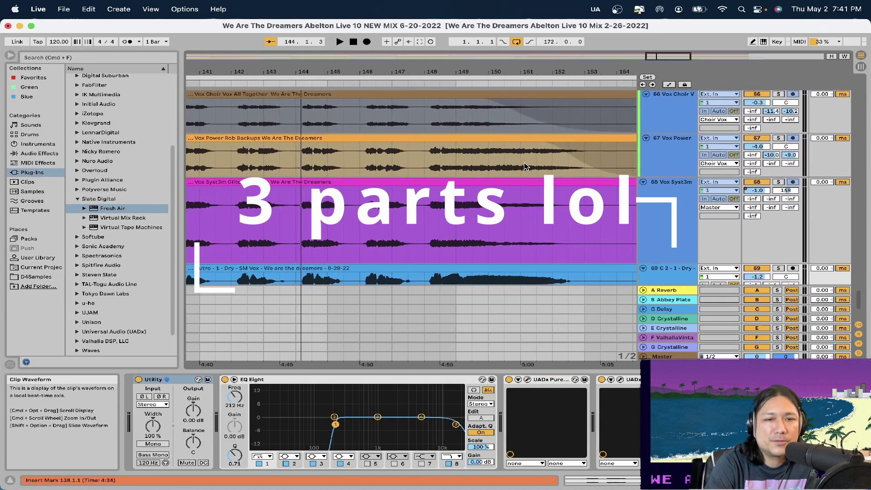
scroll(467, 144, "down", 10)
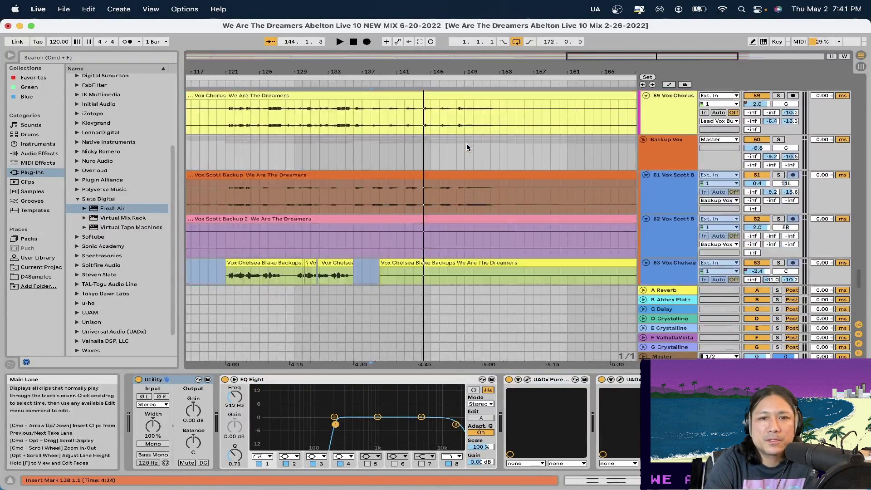
scroll(467, 146, "down", 5)
scroll(467, 146, "left", 5)
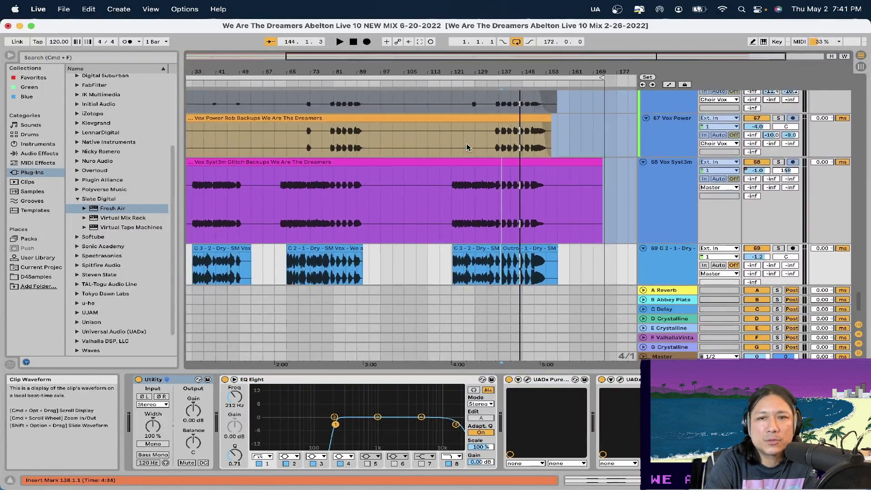
scroll(467, 144, "up", 8)
scroll(467, 144, "left", 3)
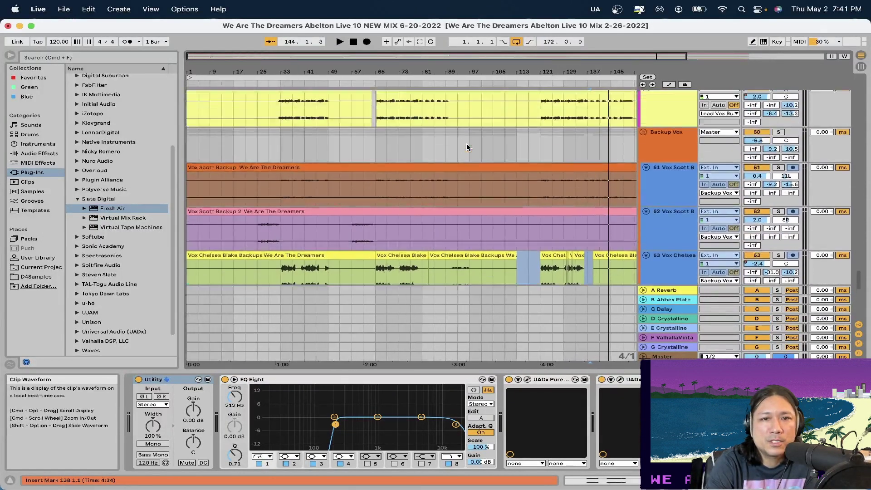
scroll(466, 144, "up", 1)
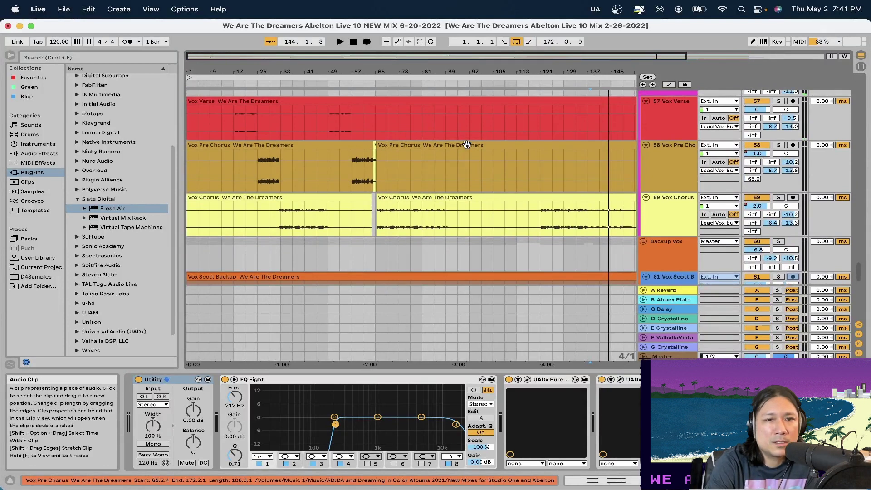
Step: On the soloed 59 Vox Chorus track, deactivate the vocal effect rack and both UADx plug-ins
scroll(468, 145, "up", 5)
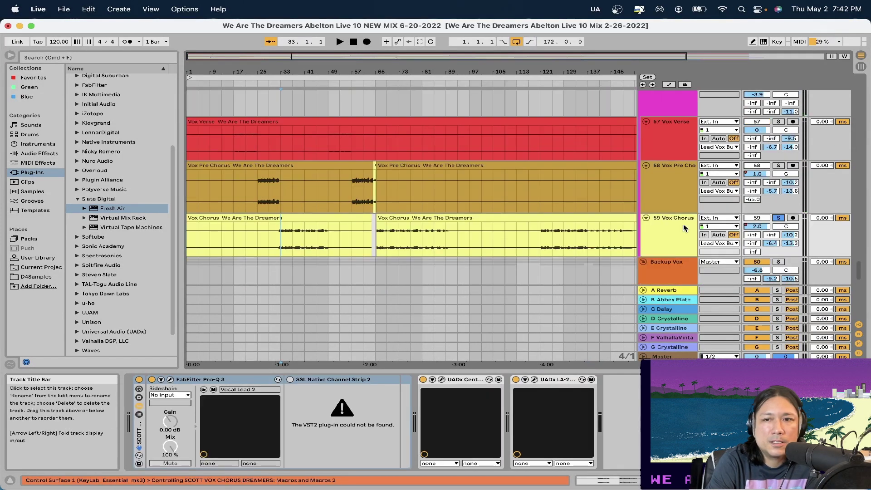
left_click(684, 226)
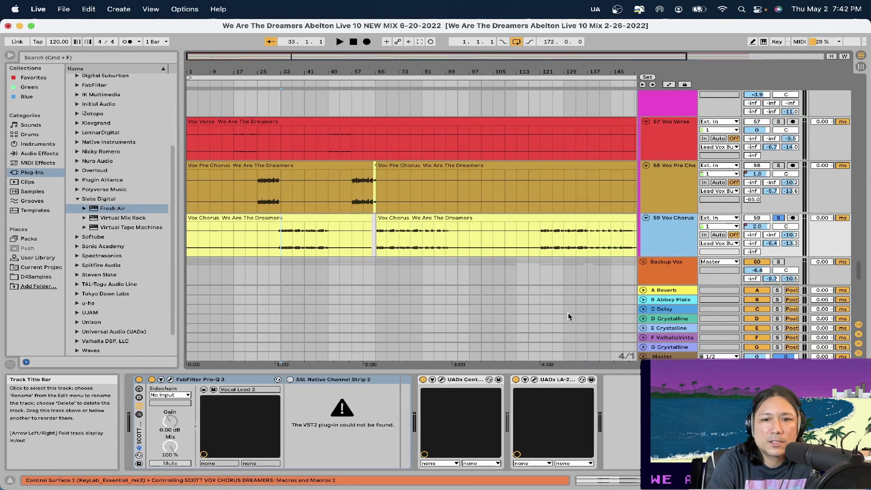
left_click(515, 379)
left_click(423, 380)
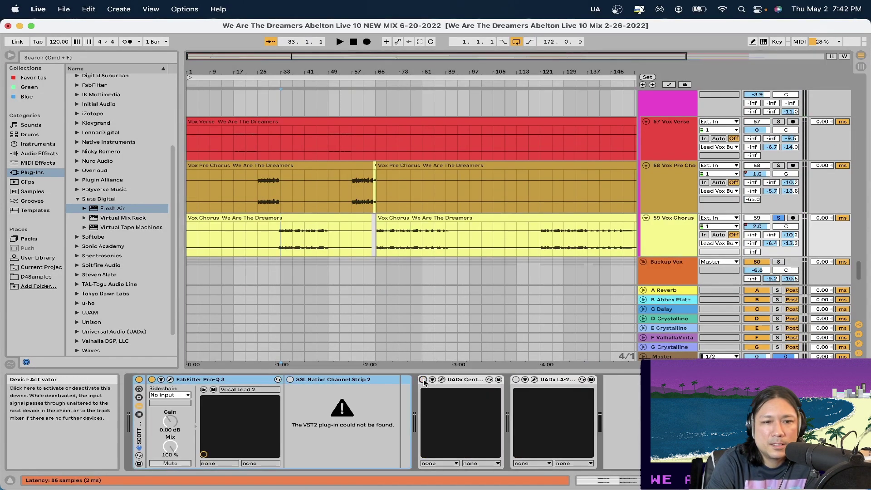
left_click(139, 382)
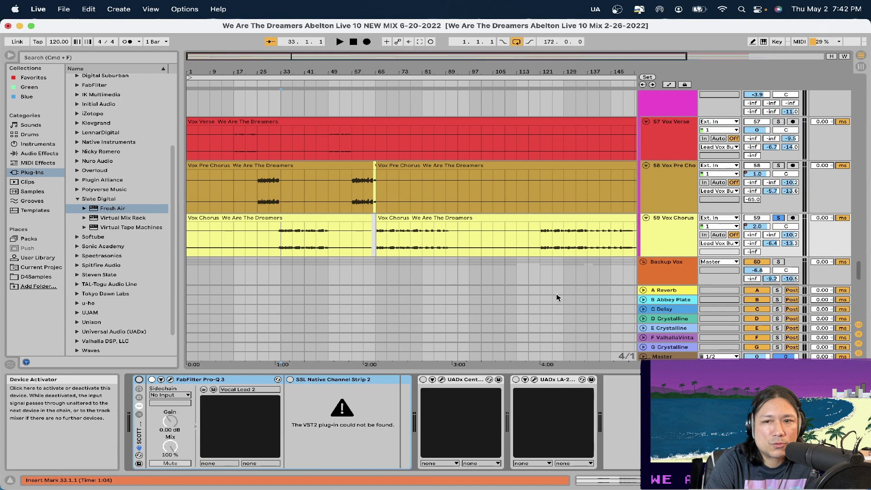
Step: Play the soloed chorus vocal from just before its first phrase, stop around bar 41 and clear its solo
left_click(326, 196)
scroll(295, 241, "up", 10)
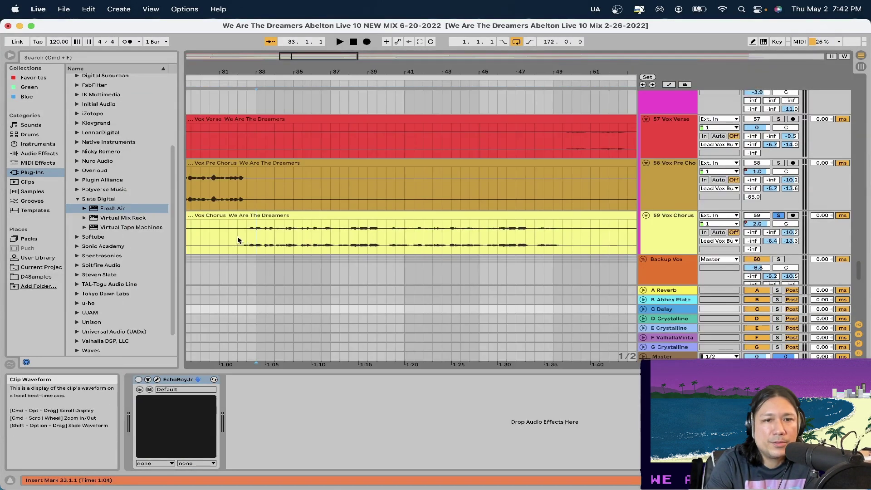
left_click(237, 241)
key("space")
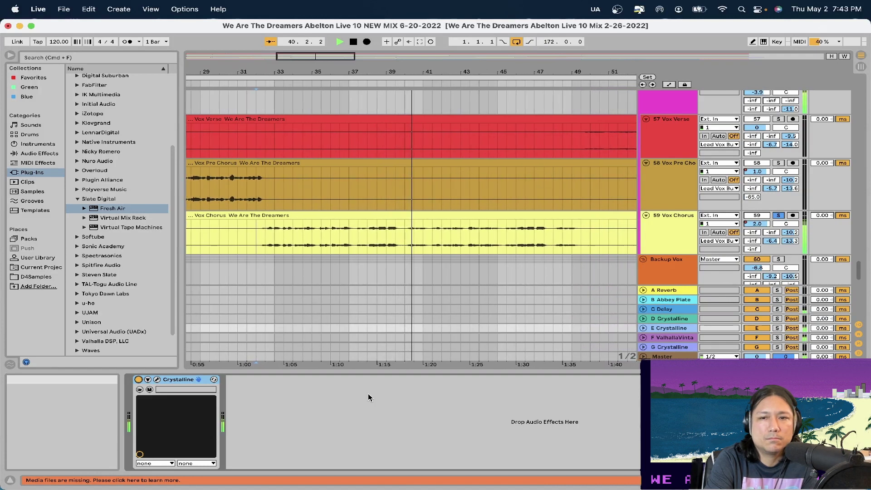
key("space")
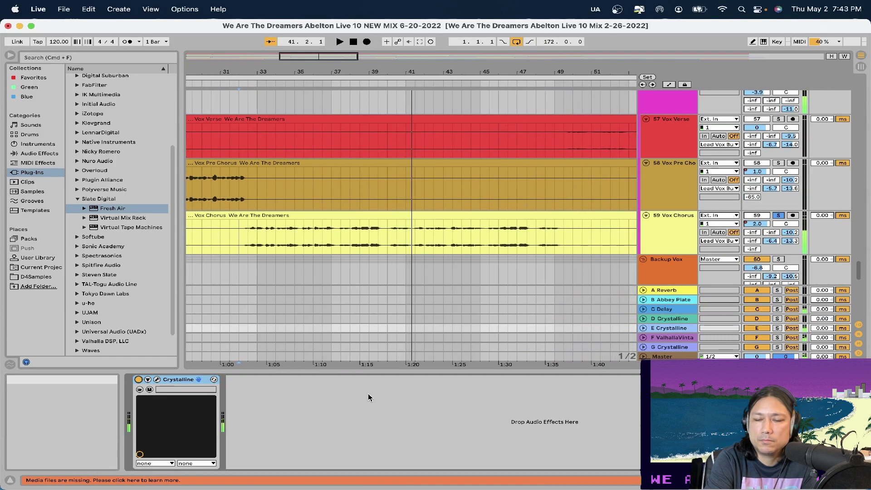
left_click(778, 215)
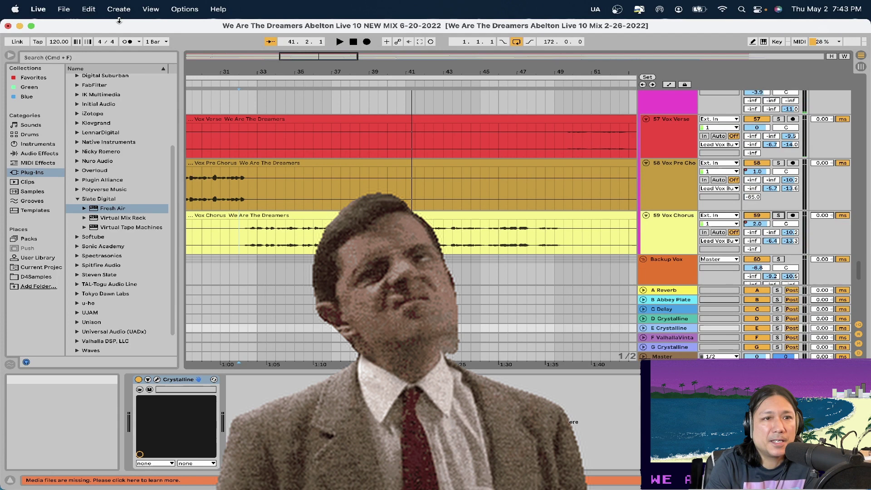
Step: Open the recent set "FINAL MIX SESSION (JGK).als" without saving the changes to the current set
left_click(64, 9)
mouse_move(115, 51)
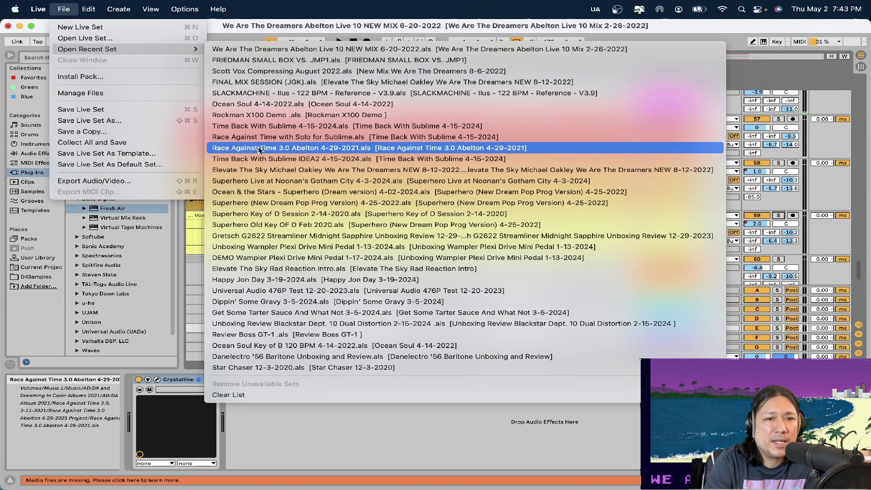
left_click(248, 84)
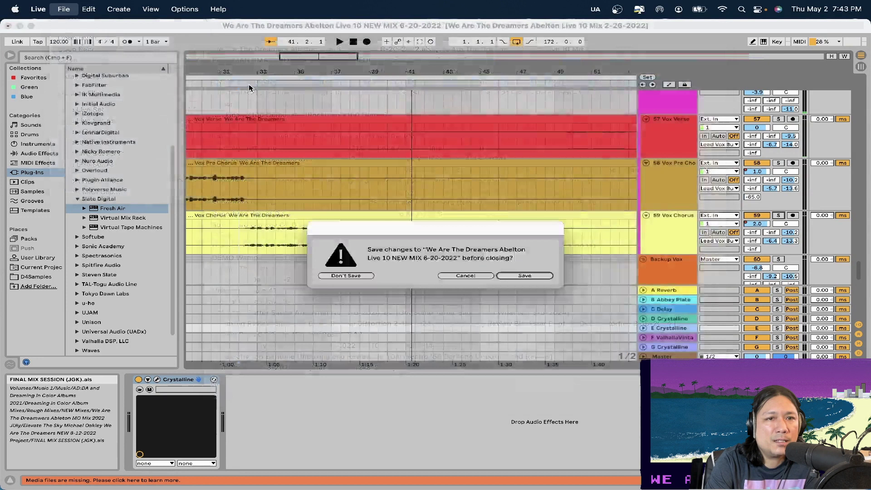
left_click(349, 275)
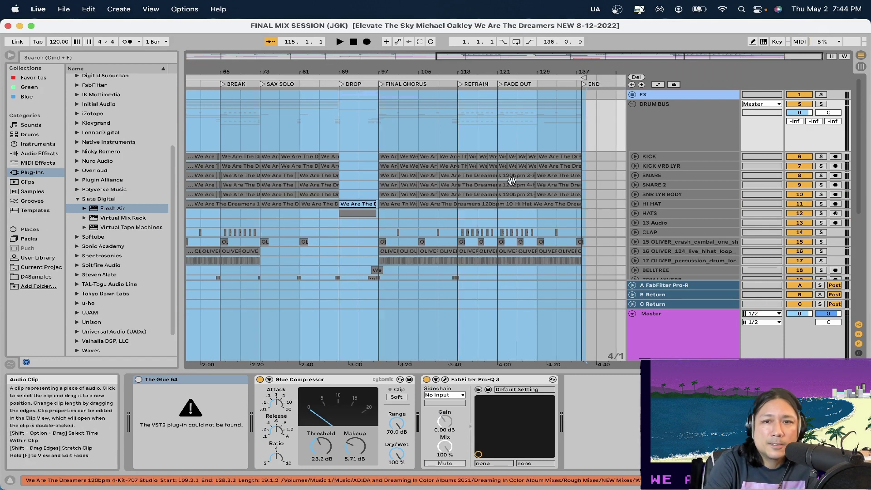
Step: Unfold the FX group to view its rise, reverse and boom tracks, and fold it back
scroll(400, 196, "left", 2)
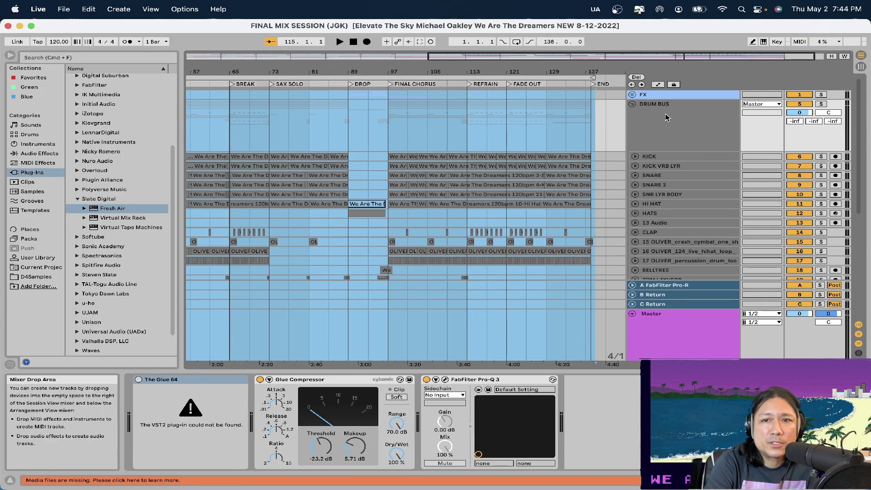
left_click(633, 95)
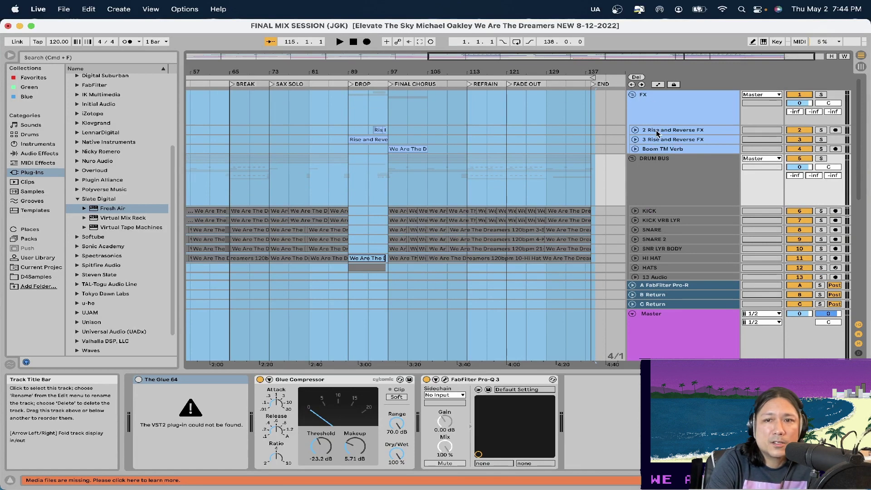
left_click(634, 95)
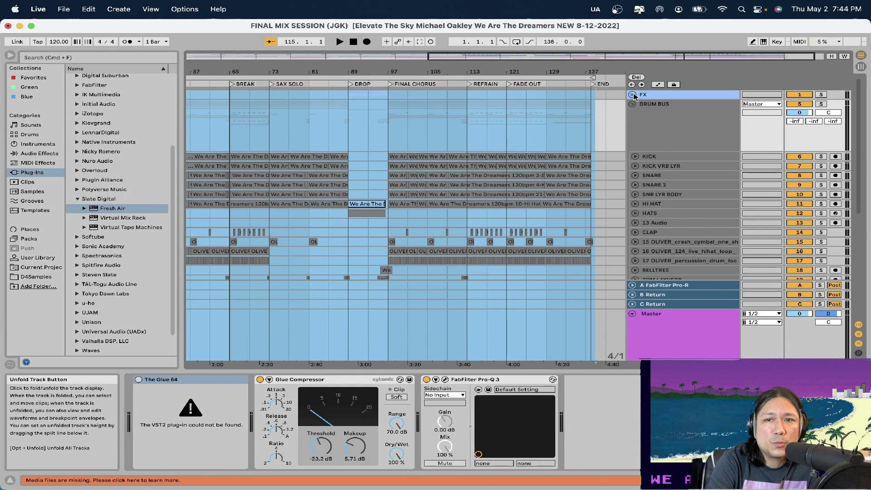
Step: Examine the device chains of the DRUM BUS and its tracks, from KICK down to CLAP
left_click(646, 119)
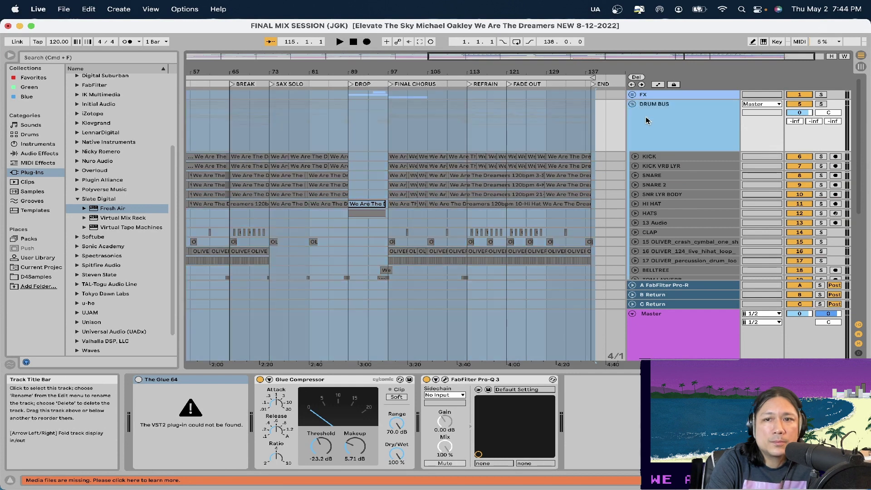
left_click(656, 157)
left_click(660, 168)
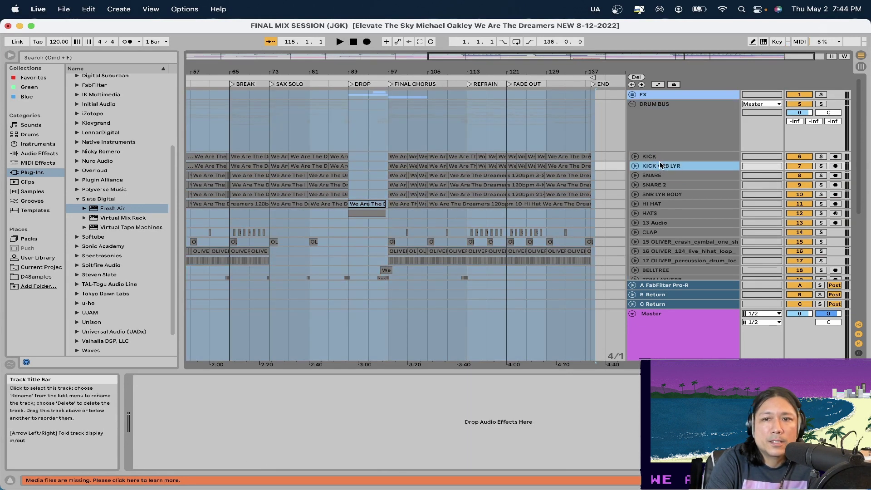
left_click(660, 176)
left_click(661, 186)
left_click(664, 195)
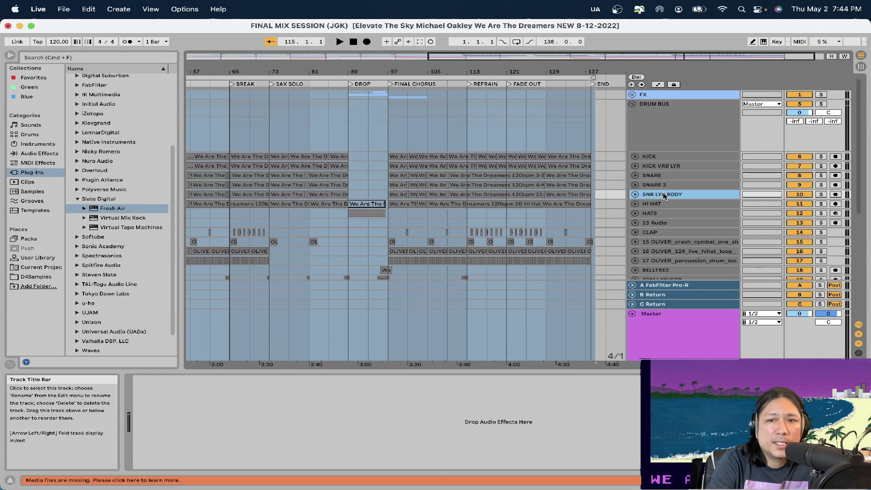
left_click(665, 204)
left_click(663, 215)
left_click(667, 223)
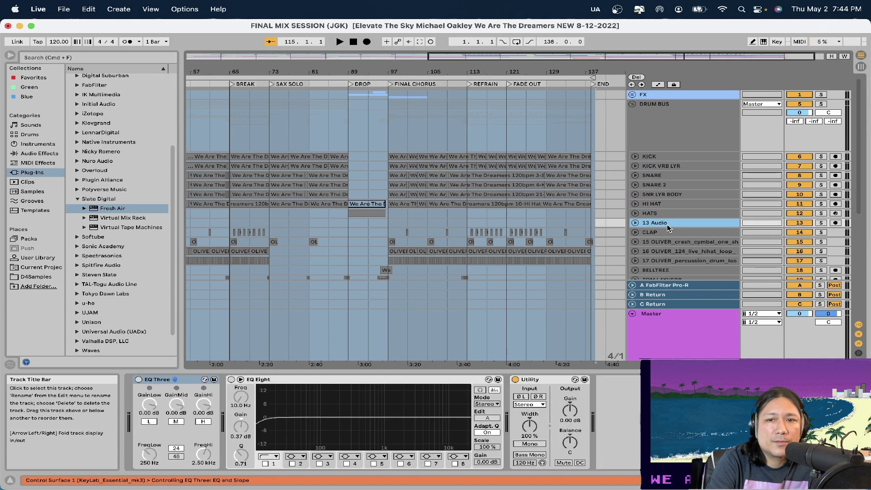
left_click(667, 233)
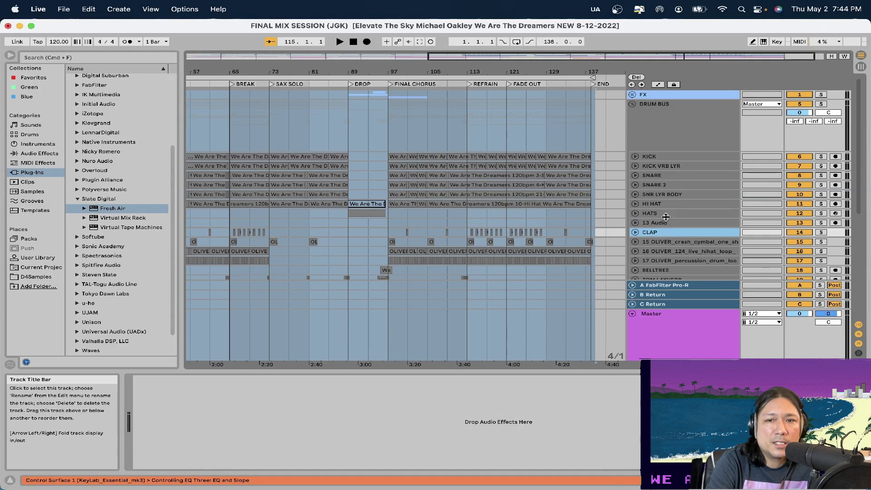
Step: Go through the kick, snare and hat tracks again, examining the devices on each down to the HATS drum rack
left_click(663, 158)
left_click(664, 166)
left_click(663, 159)
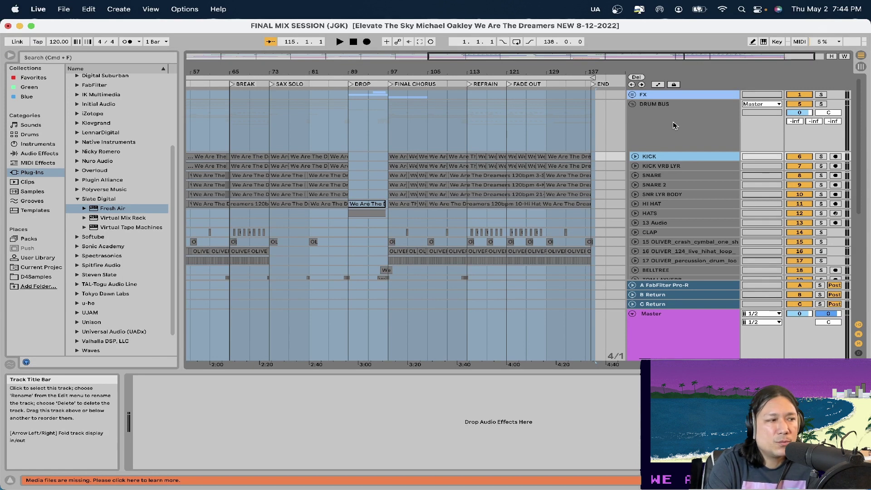
left_click(661, 168)
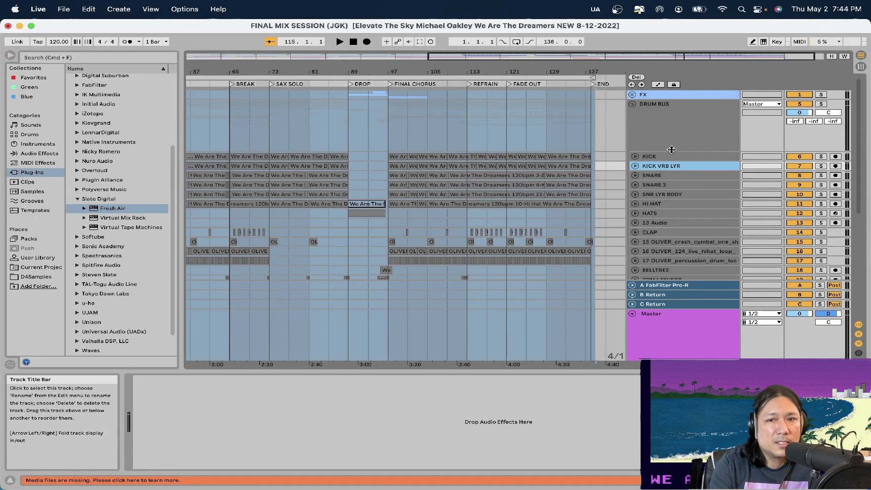
left_click(667, 175)
left_click(661, 184)
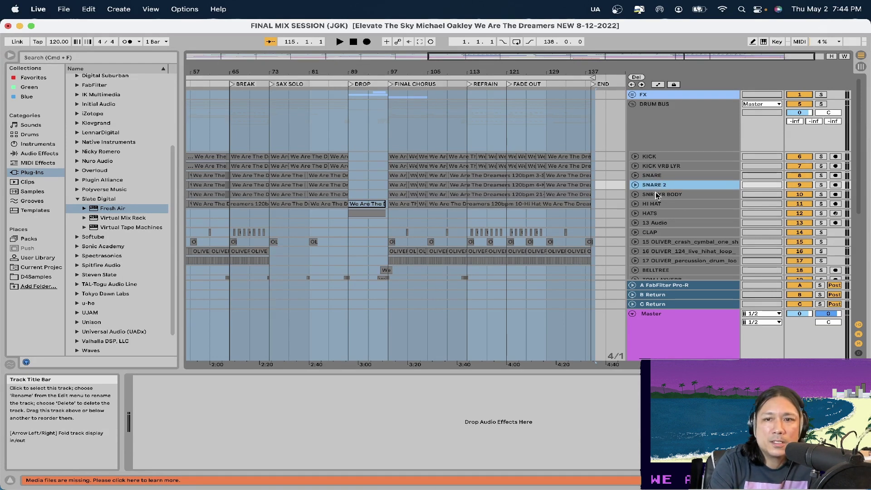
left_click(657, 195)
left_click(656, 204)
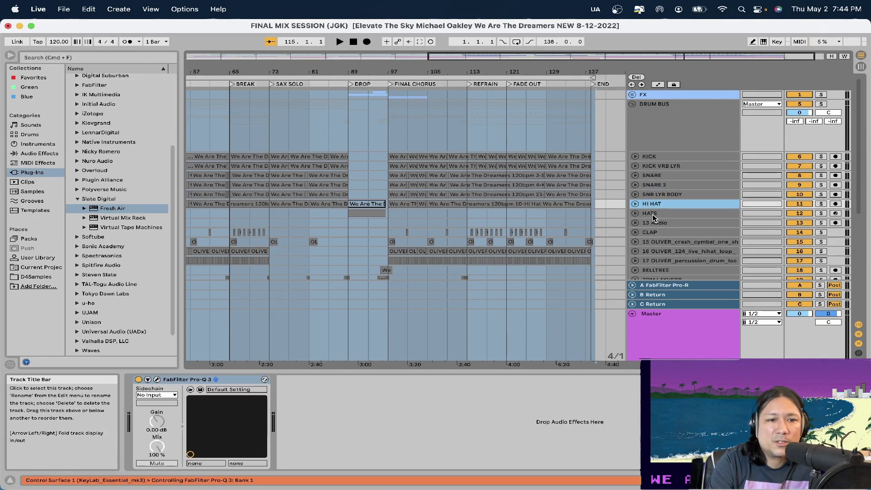
left_click(654, 217)
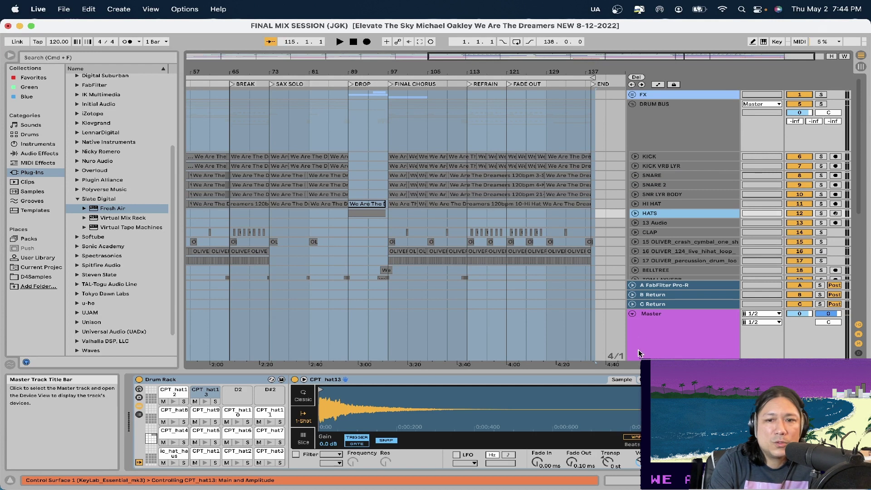
left_click(652, 223)
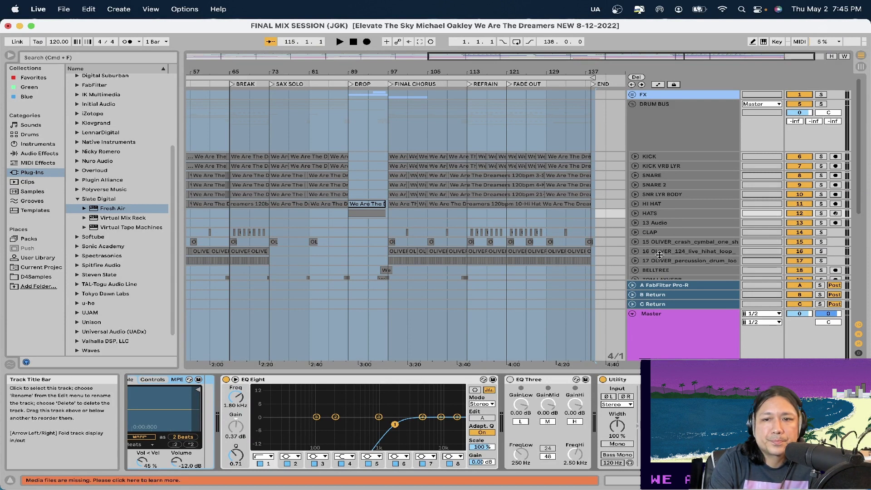
Step: Inspect the effects on CLAP, the OLIVER crash, hi-hat and percussion loop tracks, and BELLTREE
left_click(663, 233)
left_click(659, 243)
left_click(656, 252)
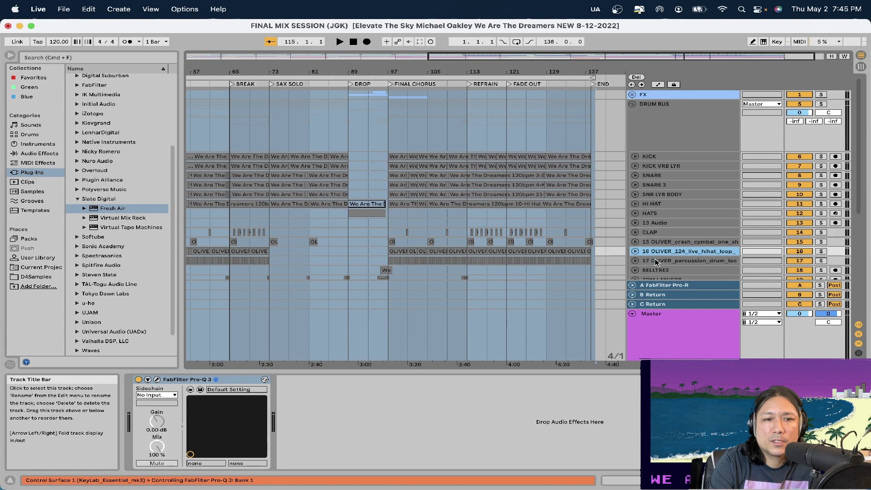
left_click(657, 245)
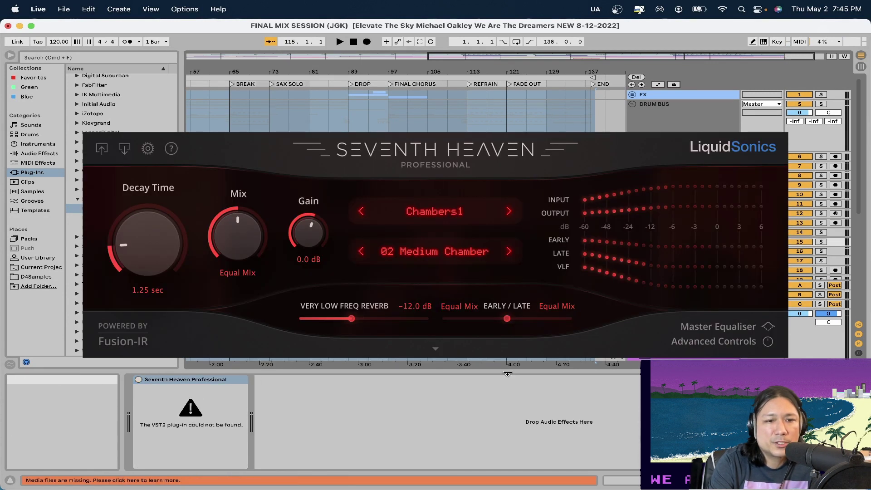
left_click(658, 252)
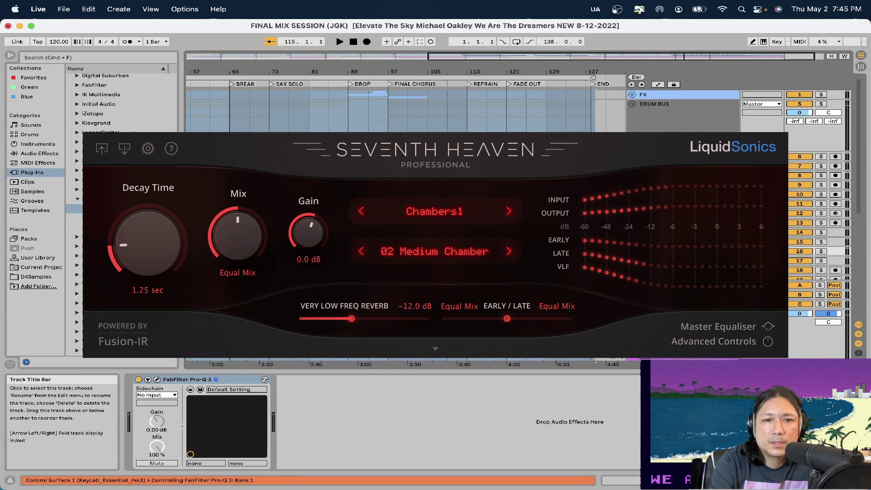
left_click(674, 261)
left_click(667, 270)
Step: Check the devices on the remaining tom tracks, the bass sub bus and the RIDE track
scroll(666, 269, "down", 3)
scroll(666, 269, "down", 3)
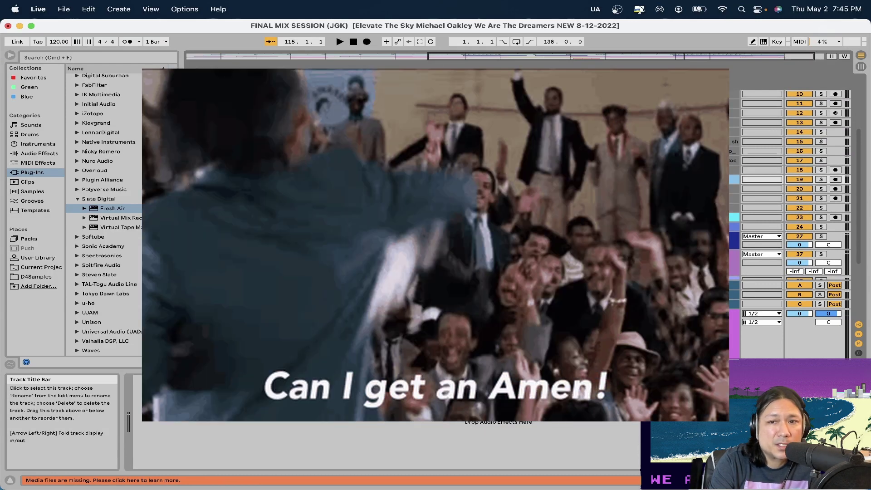
left_click(669, 189)
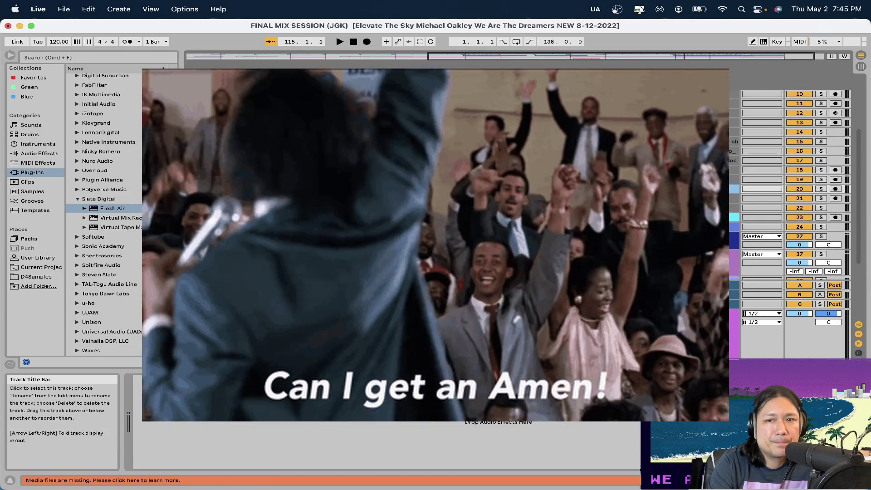
left_click(669, 199)
scroll(666, 199, "down", 2)
left_click(657, 190)
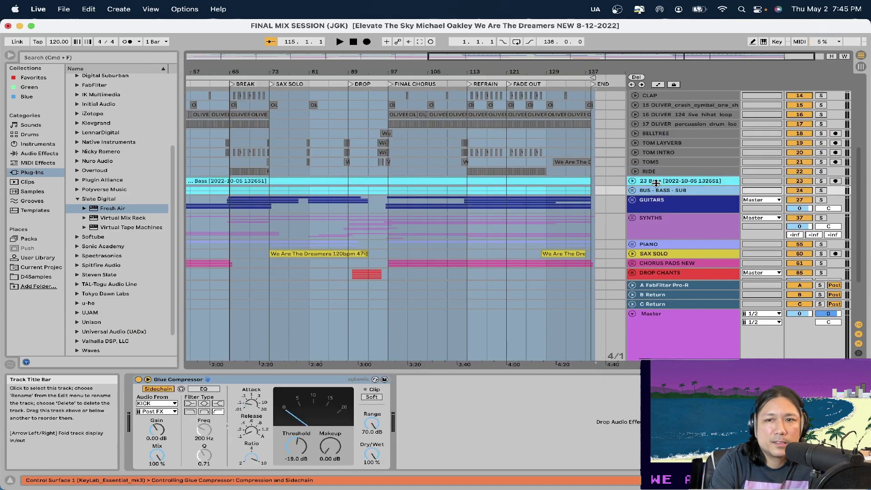
left_click(658, 173)
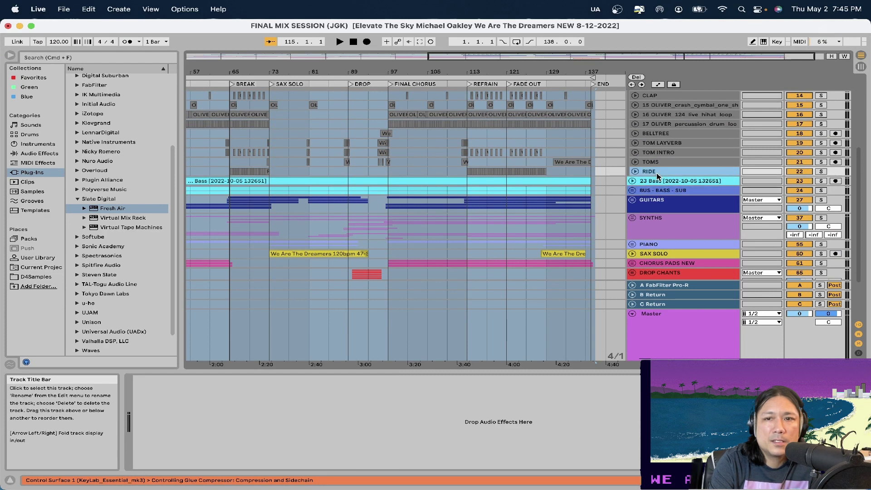
Step: Open the Vertigo VSM-3 plug-in on track 23 Bass for viewing, and unfold the bass track
left_click(660, 182)
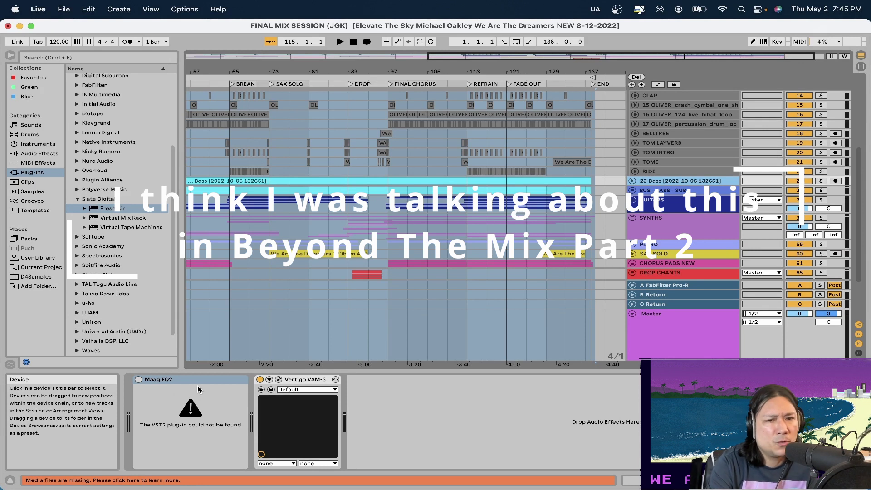
left_click(280, 380)
left_click_drag(304, 342, 213, 245)
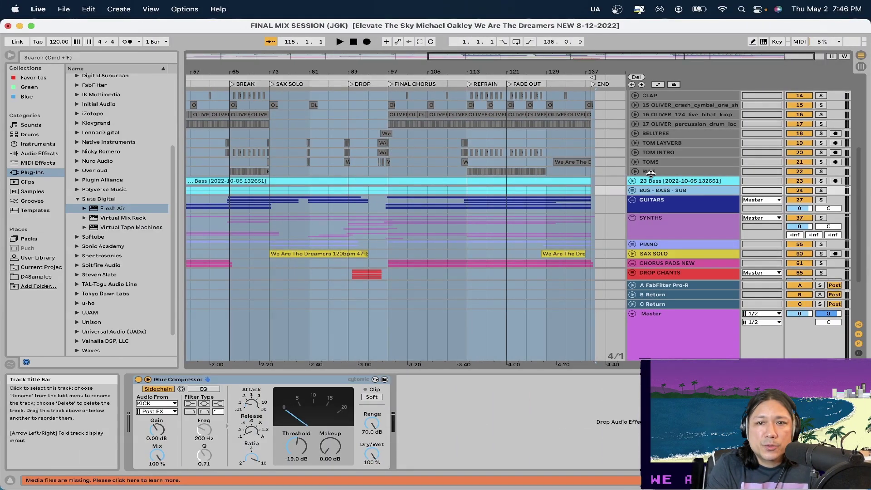
left_click(632, 181)
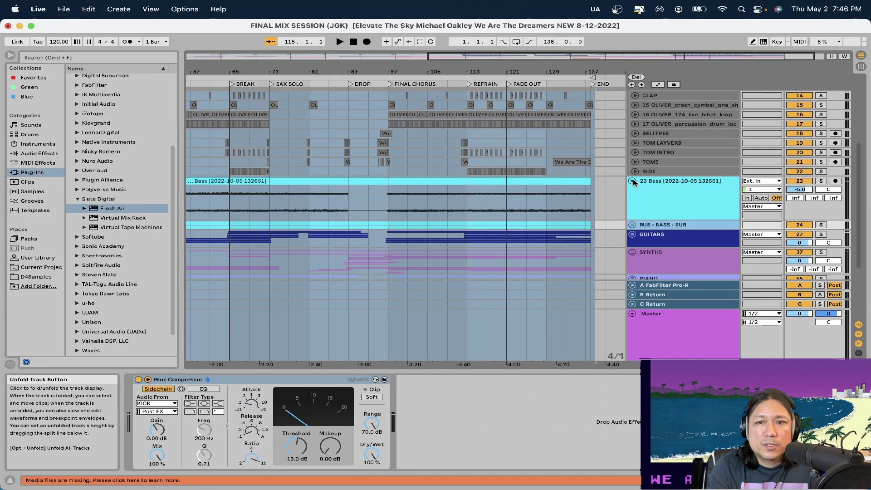
Step: Check the devices on track 23 Bass and fold the track
left_click(632, 181)
left_click(632, 181)
left_click(640, 190)
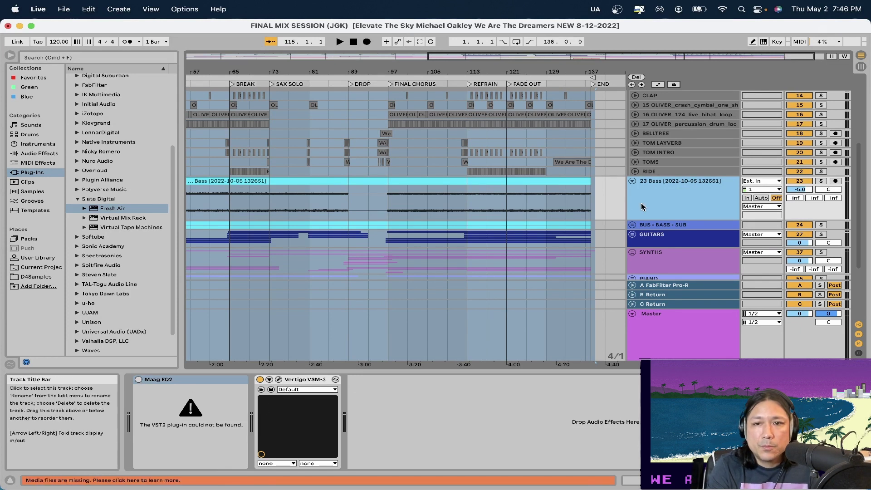
left_click(633, 181)
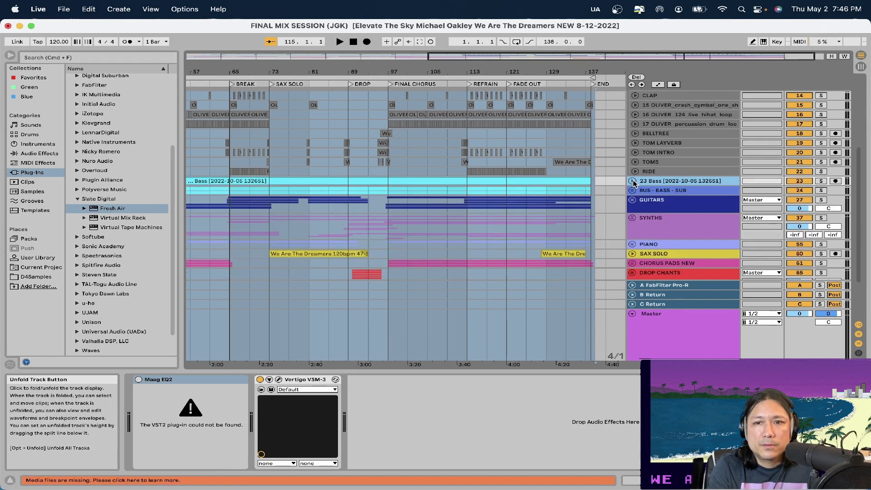
Step: Unfold the BUS - BASS - SUB group and check the devices on the bus and its BASS track
left_click(633, 191)
left_click(653, 210)
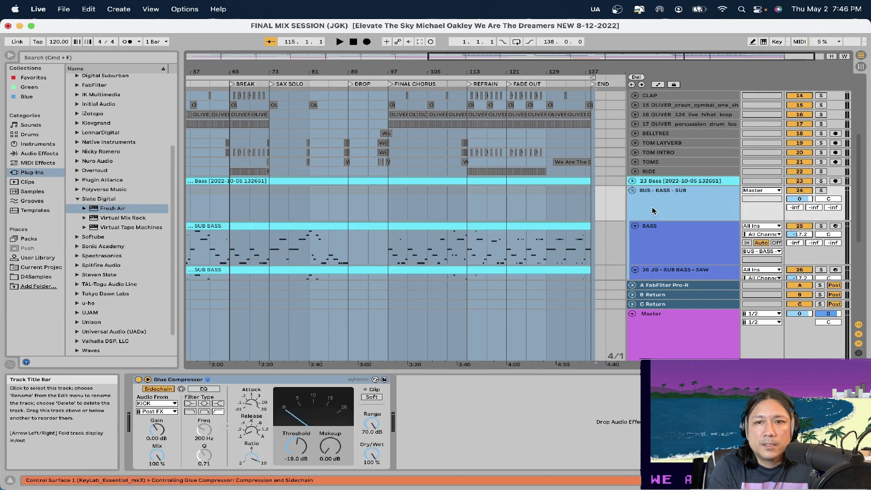
left_click(656, 248)
scroll(656, 248, "down", 4)
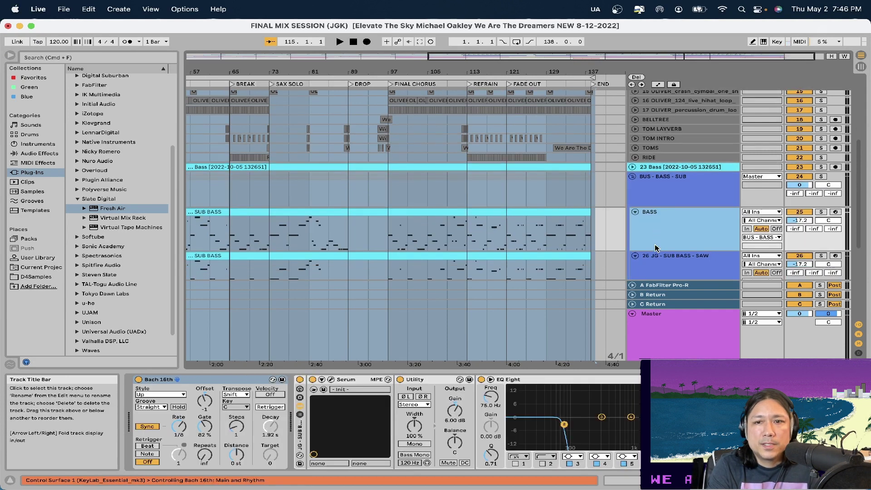
Step: Listen to the BASS track in solo from bar 61, and end the solo once playback is stopped
left_click(820, 172)
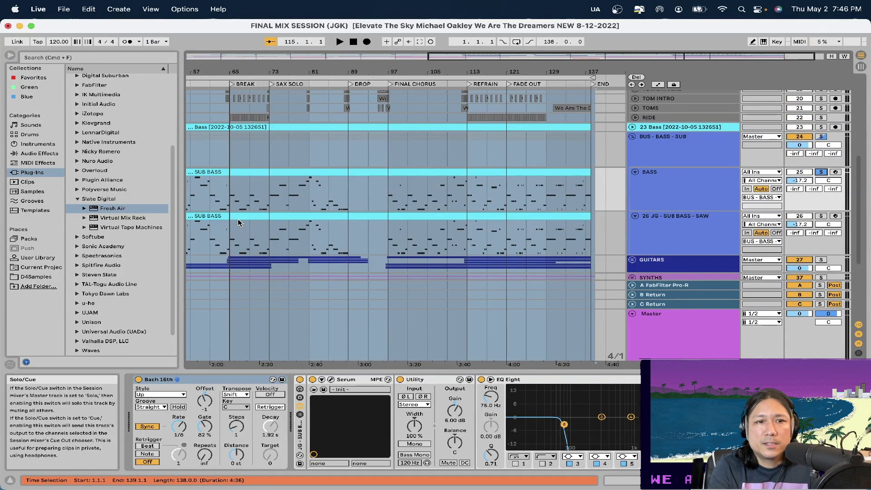
left_click(209, 200)
key("space")
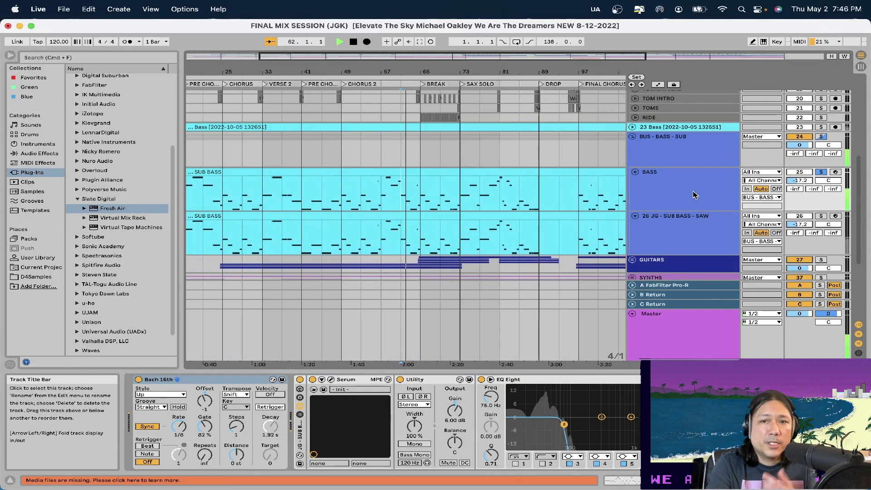
left_click(693, 195)
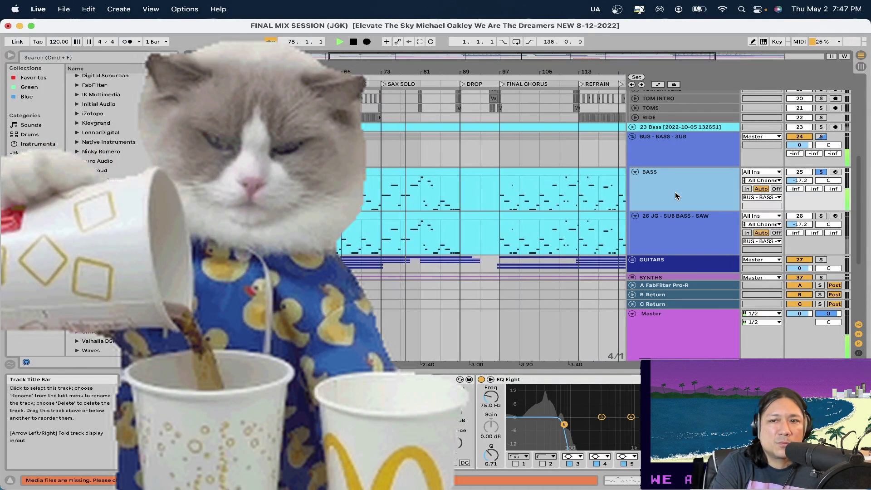
key("space")
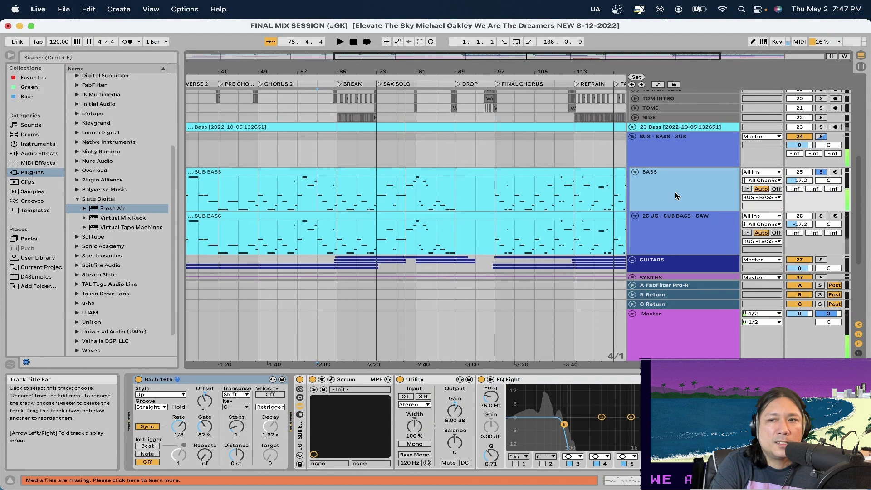
left_click(821, 172)
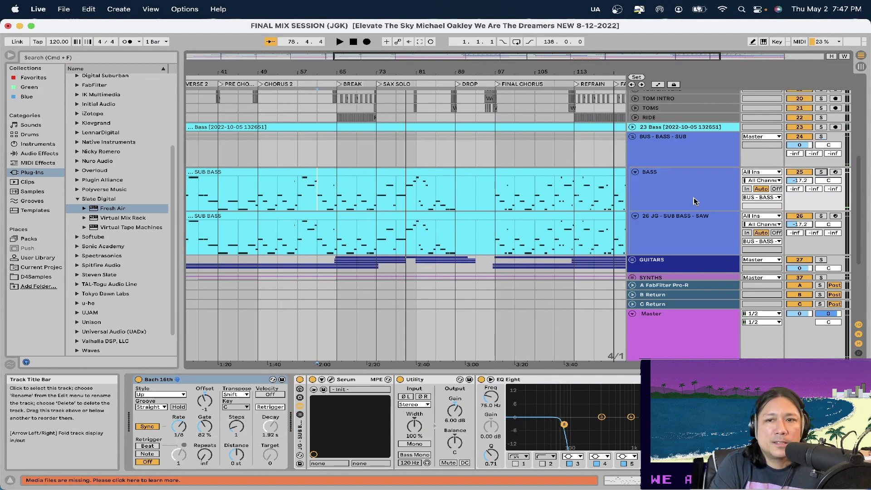
Step: Open the Serum synth on the BASS track, audition a note on its keyboard, and close the plug-in window
scroll(523, 381, "right", 3)
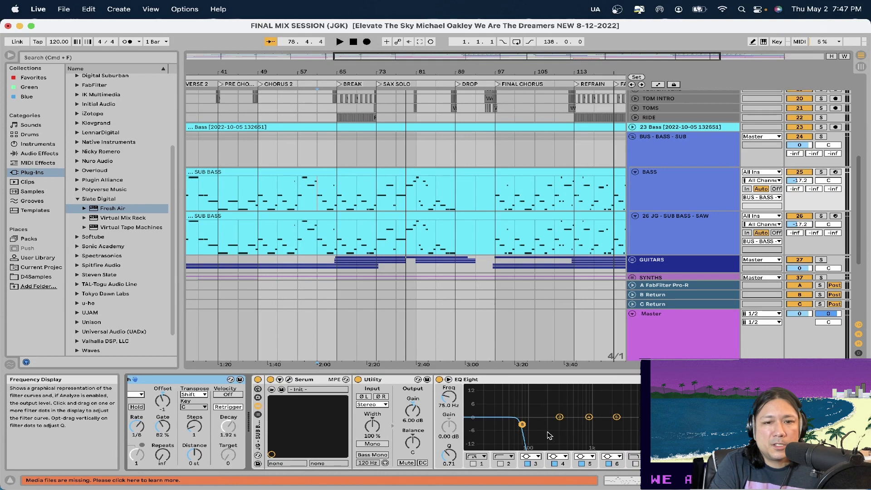
left_click(671, 203)
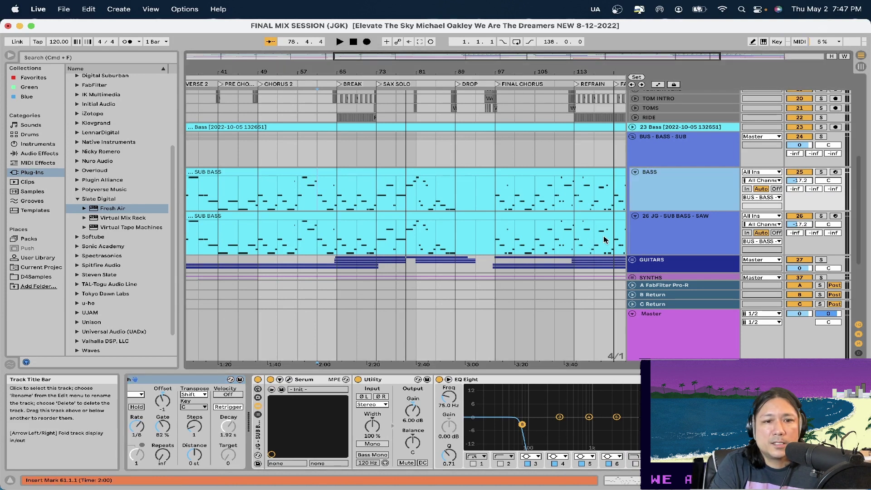
left_click(189, 380)
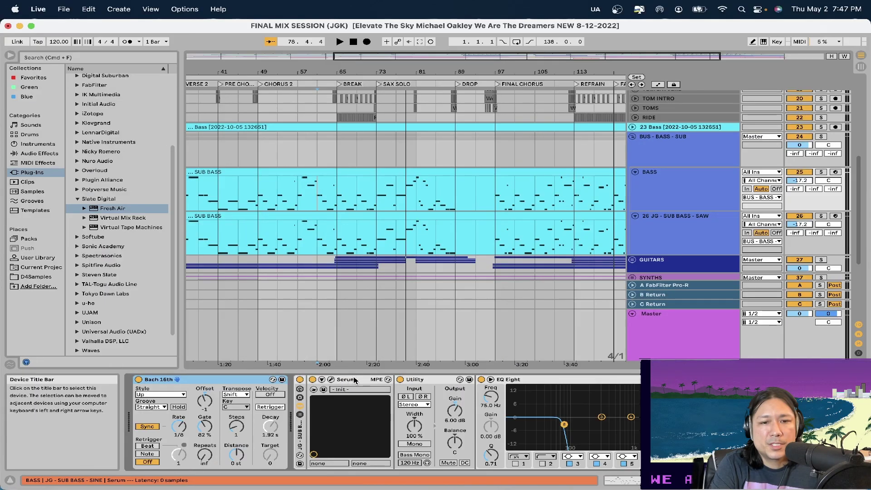
left_click(355, 380)
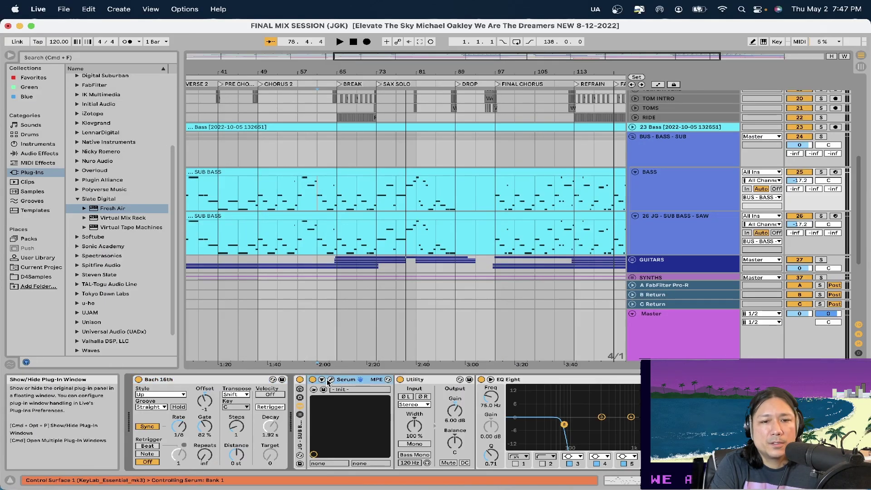
left_click(330, 381)
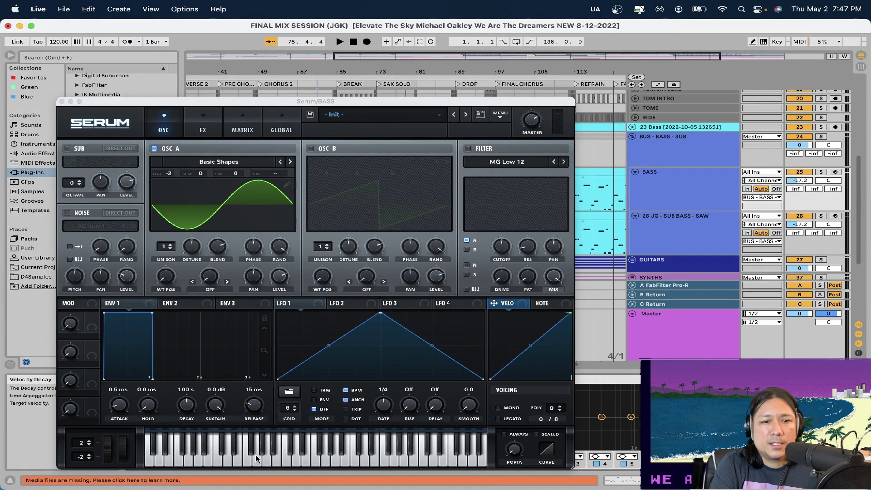
left_click(278, 462)
left_click(278, 463)
left_click(278, 462)
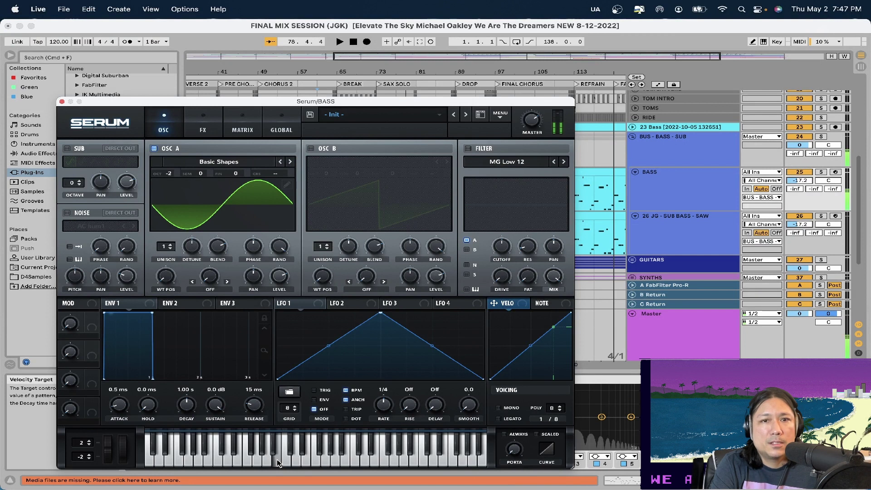
left_click(278, 463)
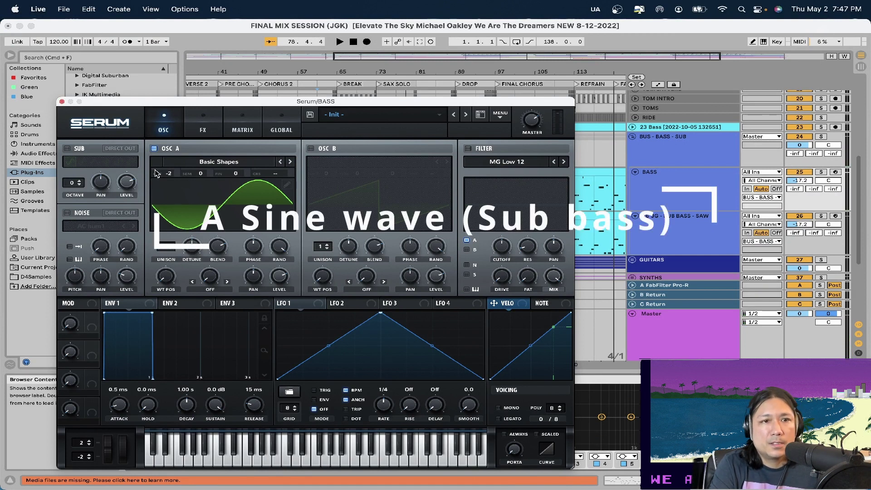
left_click(62, 102)
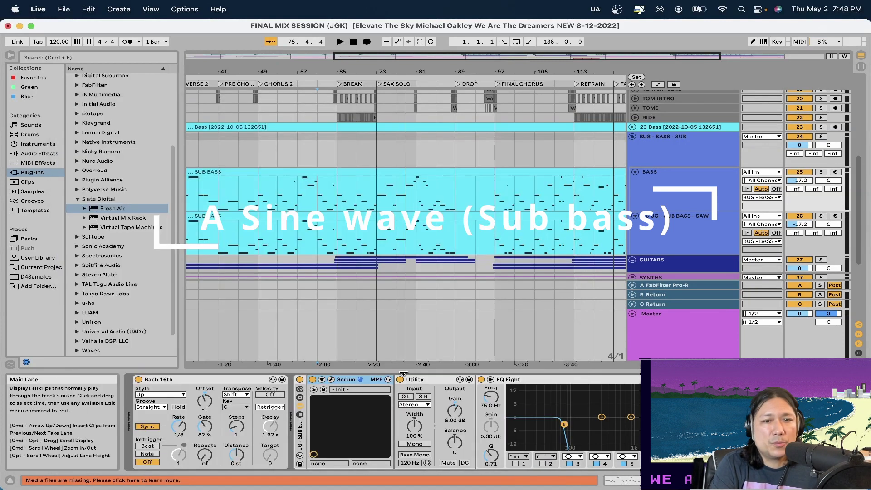
Step: Examine the Utility, EQ Eight and FabFilter Pro-Q 3 devices on the BASS track, viewing the Pro-Q 3 window
scroll(422, 380, "right", 5)
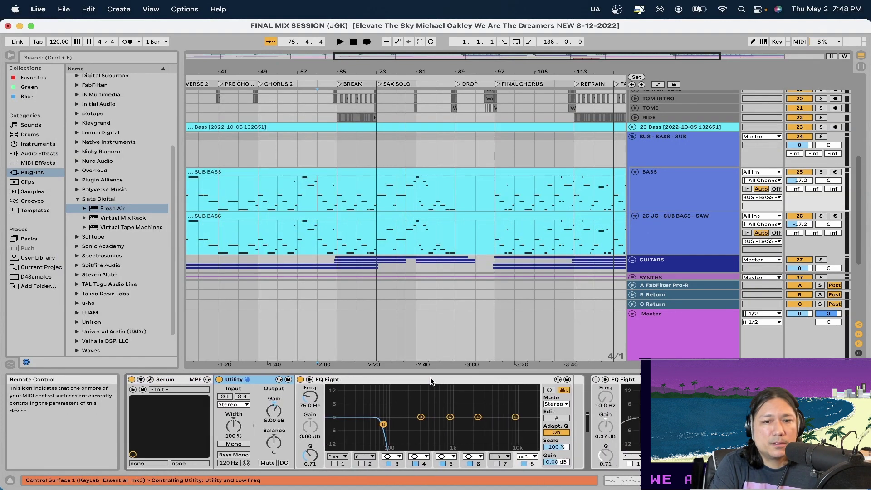
left_click(412, 381)
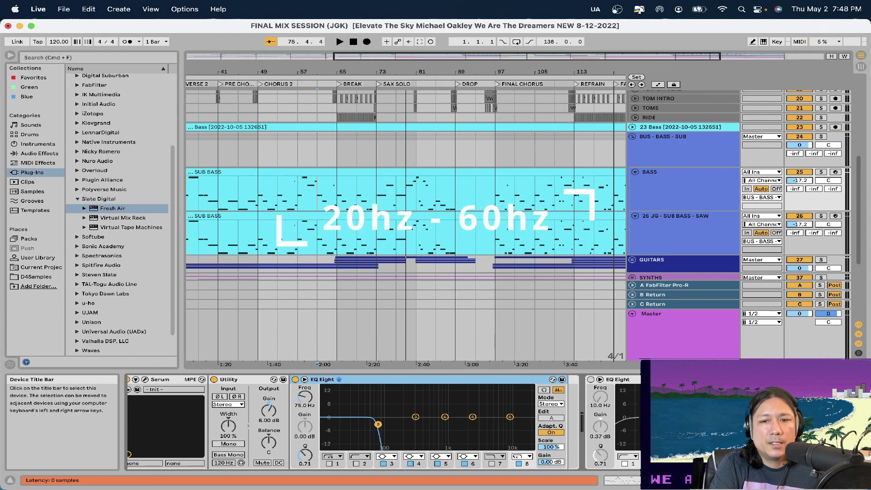
scroll(328, 380, "right", 8)
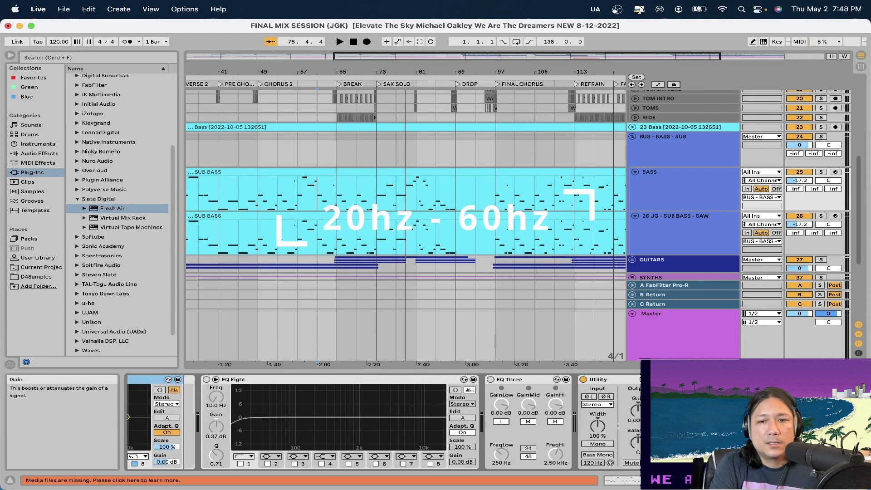
left_click(699, 379)
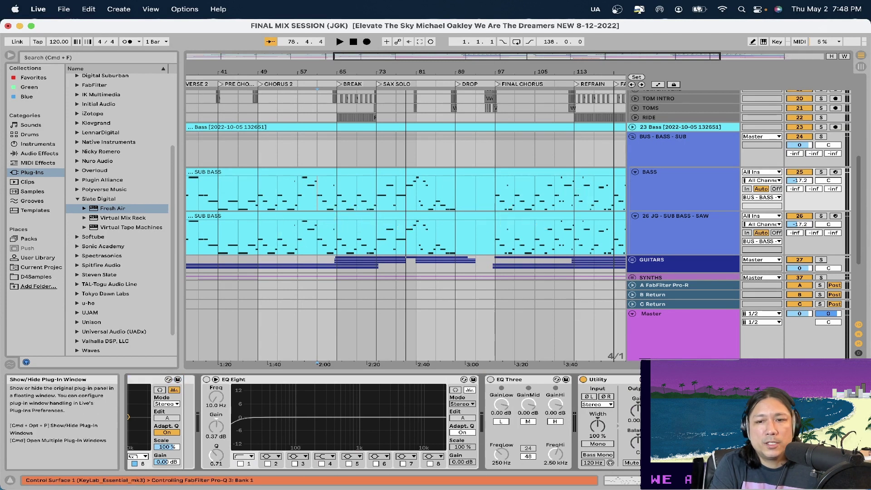
left_click(688, 379)
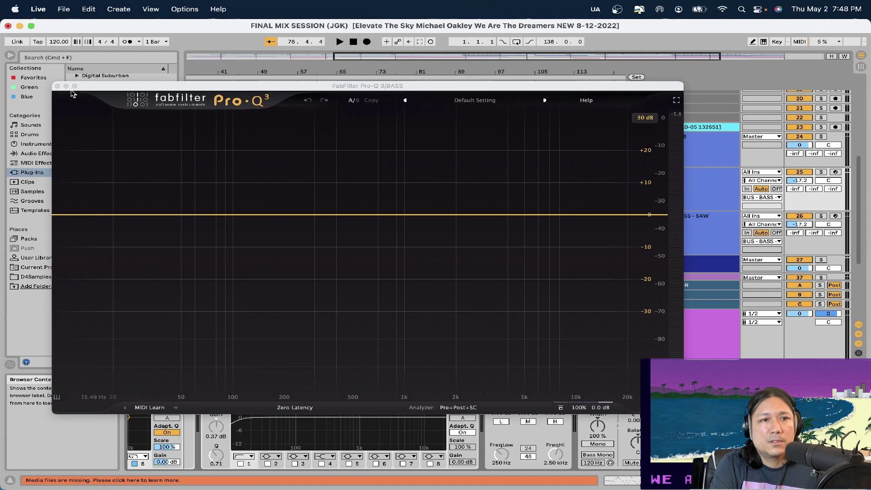
left_click(58, 86)
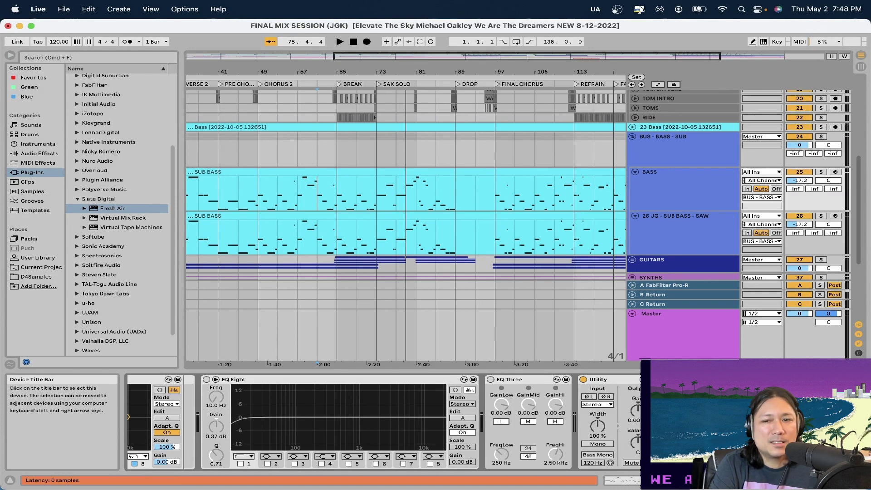
left_click(689, 379)
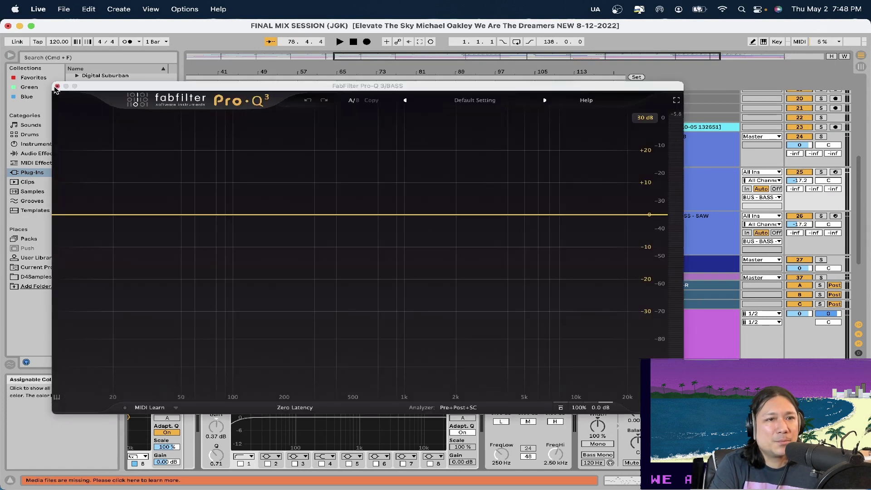
left_click(58, 86)
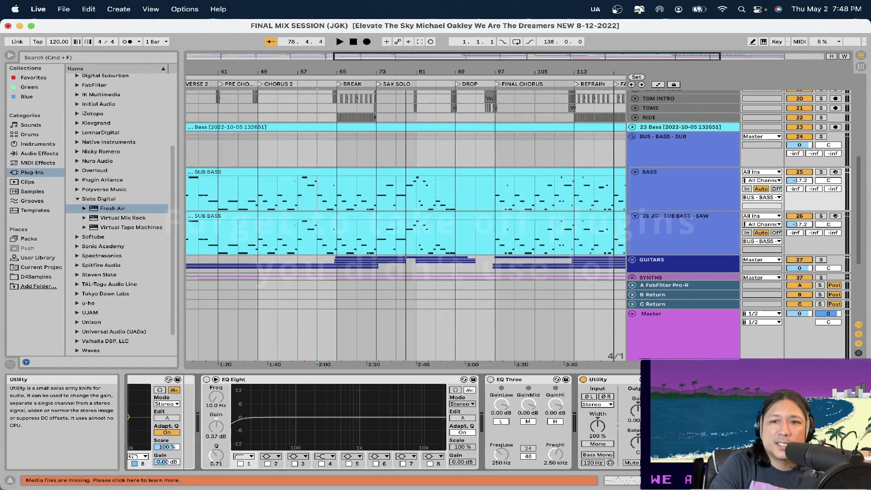
Step: Solo track 26 JG - SUB BASS - SAW and play it from bar 61
left_click(667, 192)
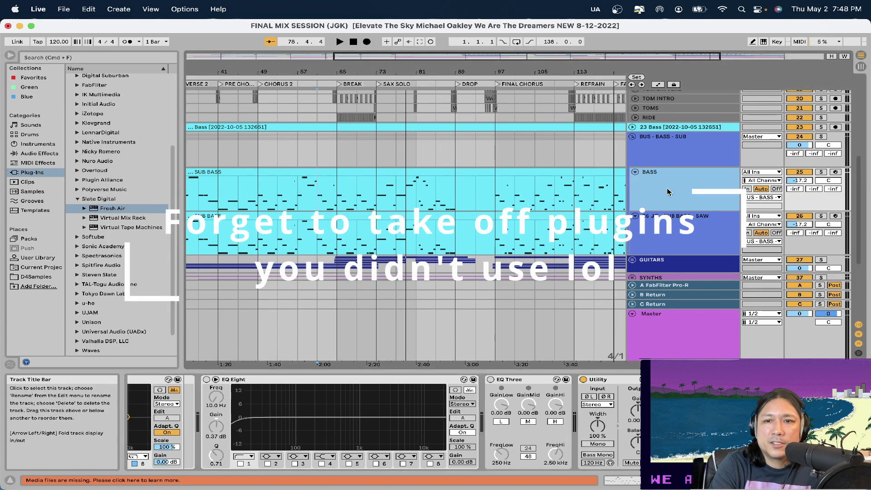
left_click(673, 223)
left_click(821, 216)
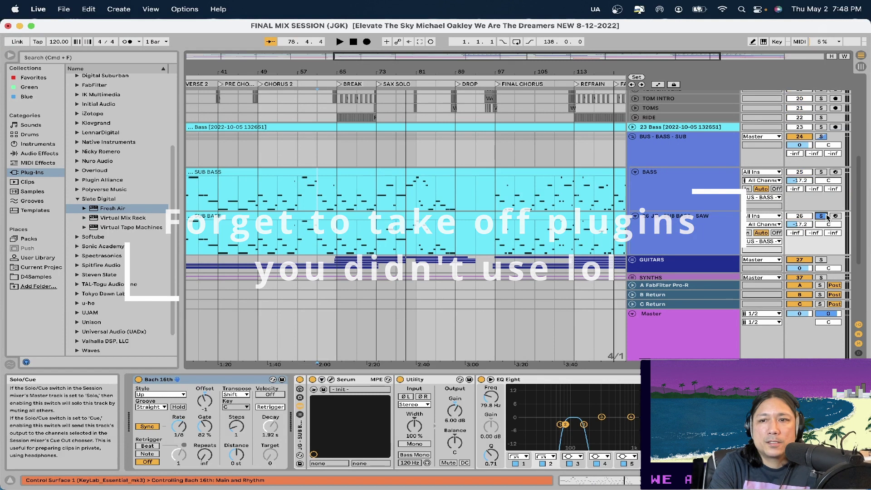
key("space")
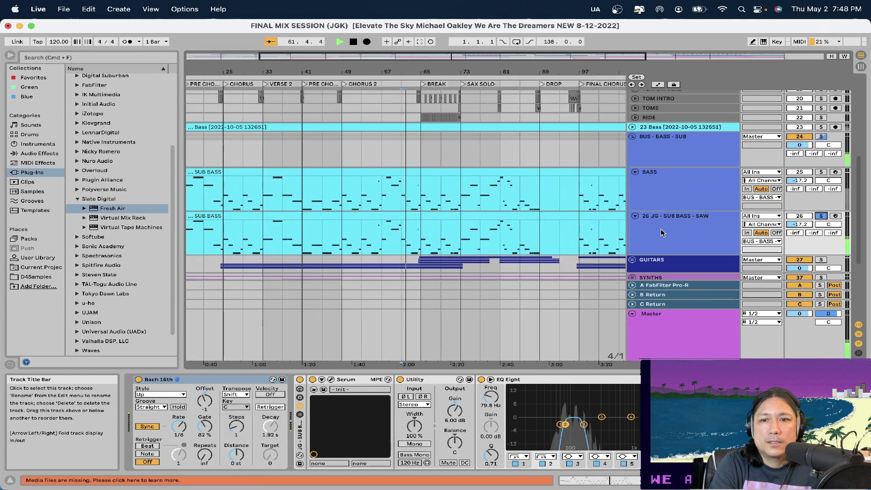
left_click(673, 239)
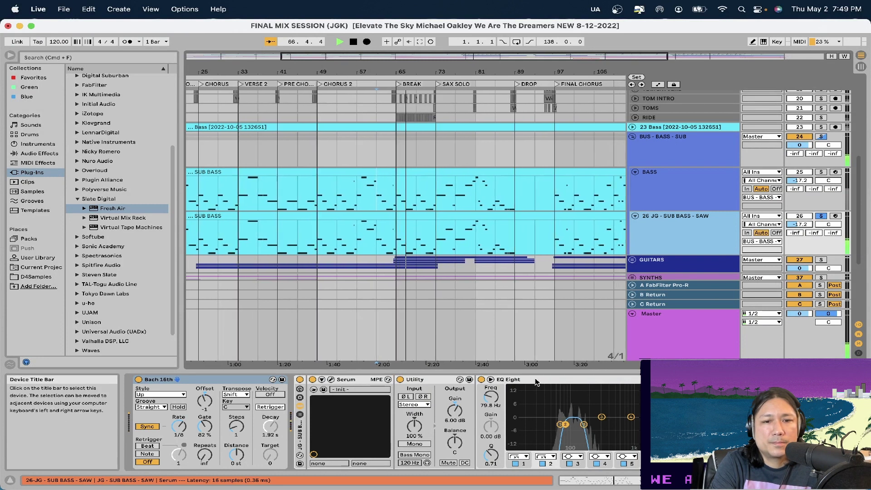
Step: Inspect the Serum and EQ Eight settings on the JG - SUB BASS - SAW track, and stop its solo playback
left_click(331, 379)
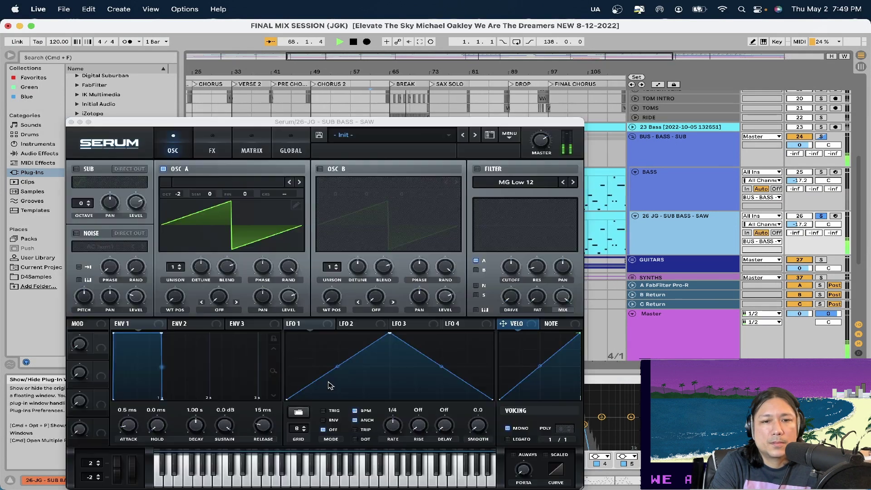
left_click(71, 122)
key("space")
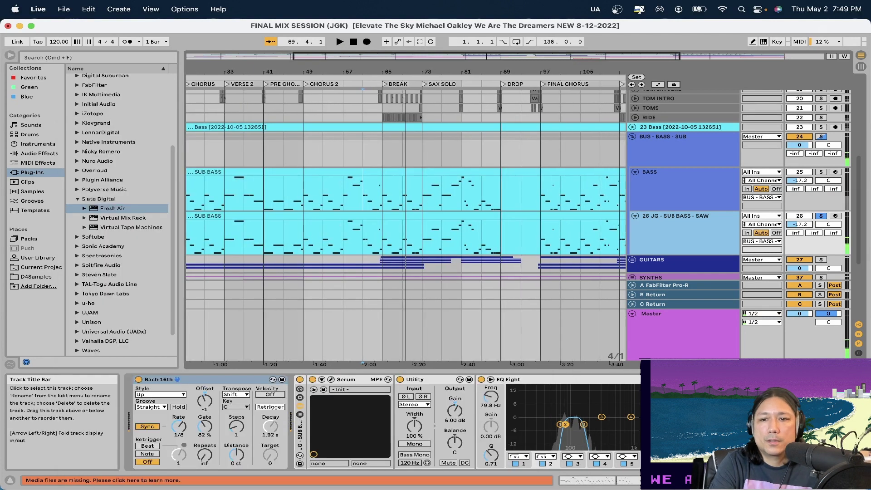
left_click(598, 422)
scroll(598, 423, "right", 5)
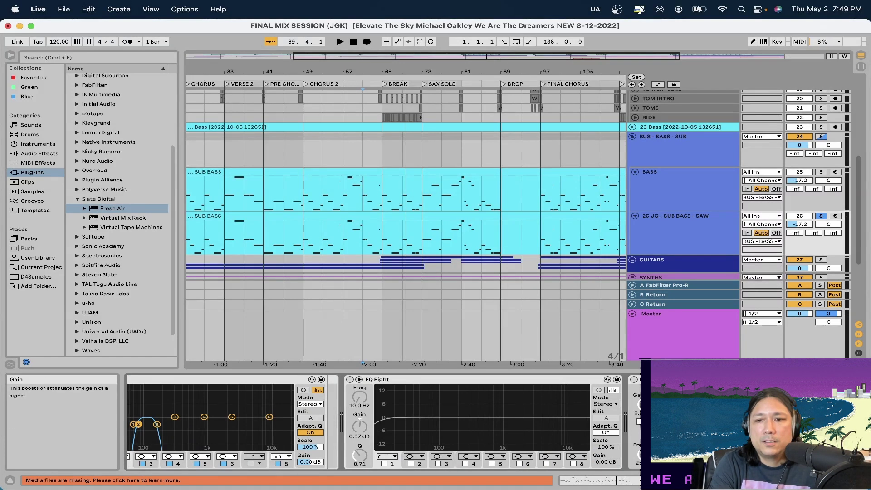
left_click(821, 217)
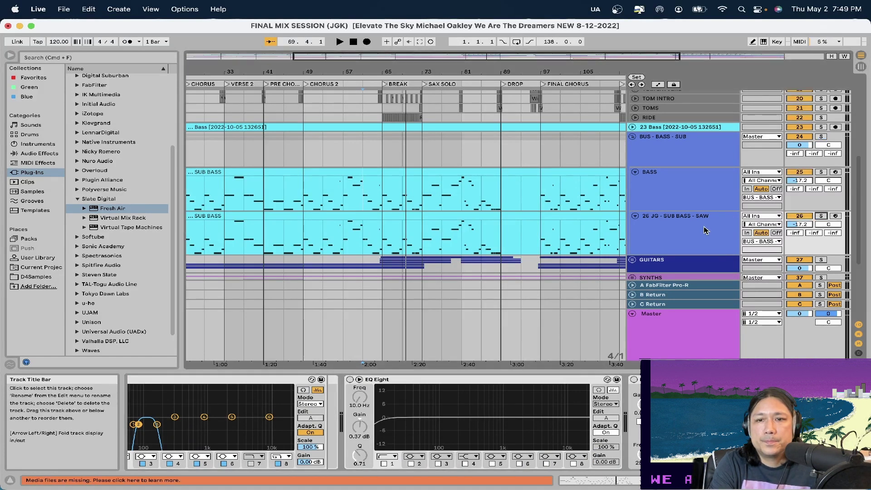
Step: Solo the BUS - BASS - SUB group and play both sub bass layers together from bar 61
left_click(705, 229)
scroll(705, 231, "down", 2)
scroll(706, 231, "up", 2)
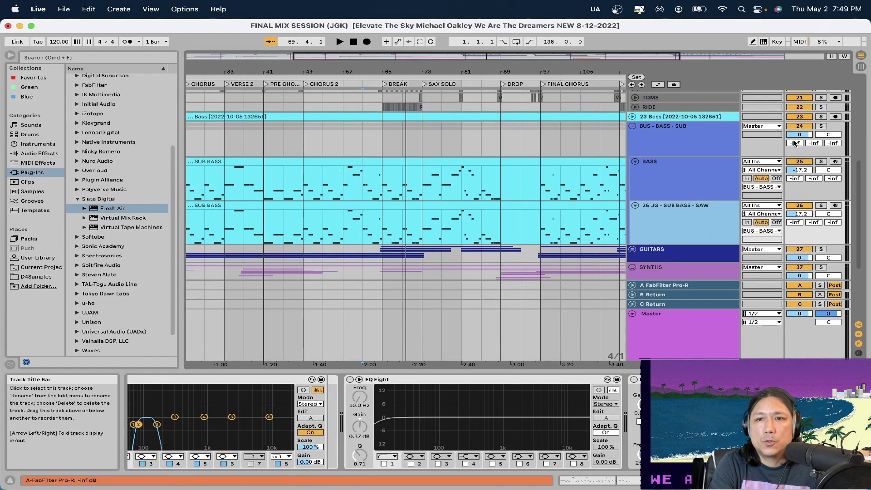
left_click(820, 126)
key("space")
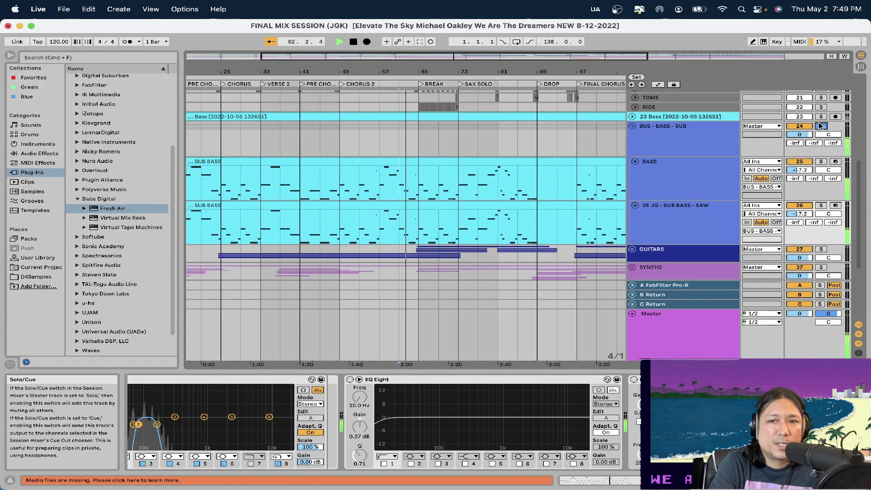
Step: Take the BUS - BASS - SUB group out of solo, then solo track 23 Bass and play it
left_click(821, 126)
key("space")
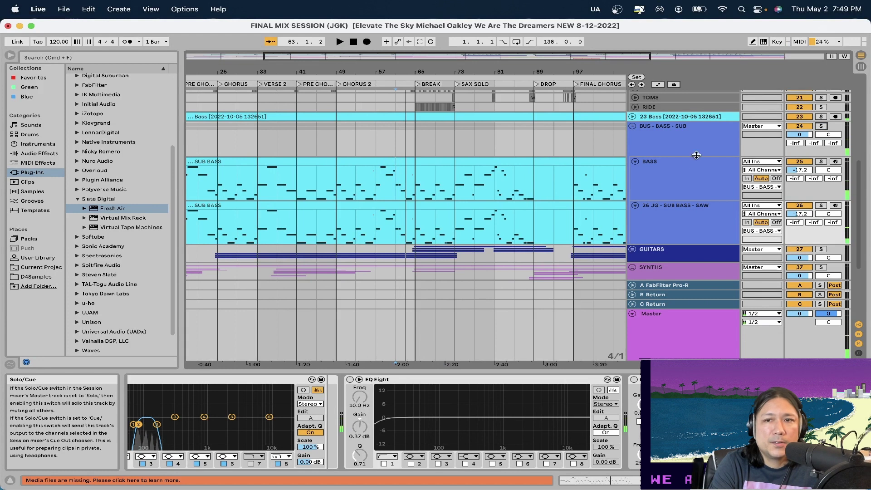
scroll(685, 160, "up", 4)
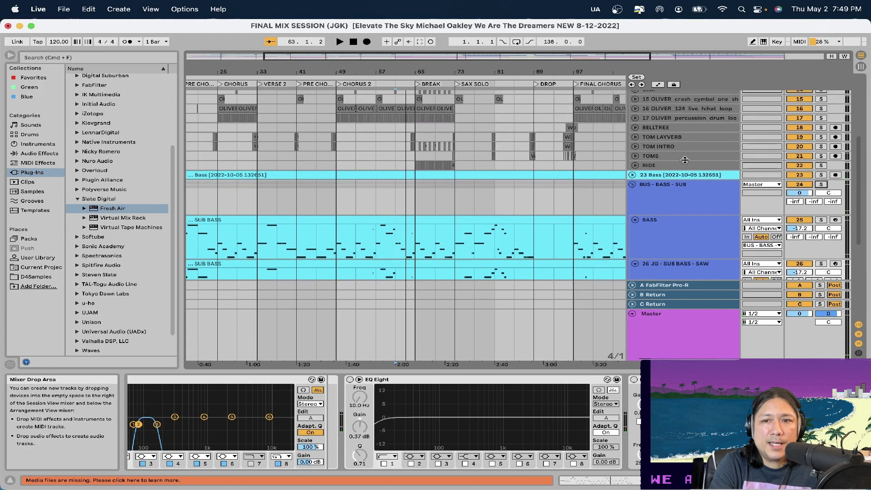
left_click(821, 175)
key("space")
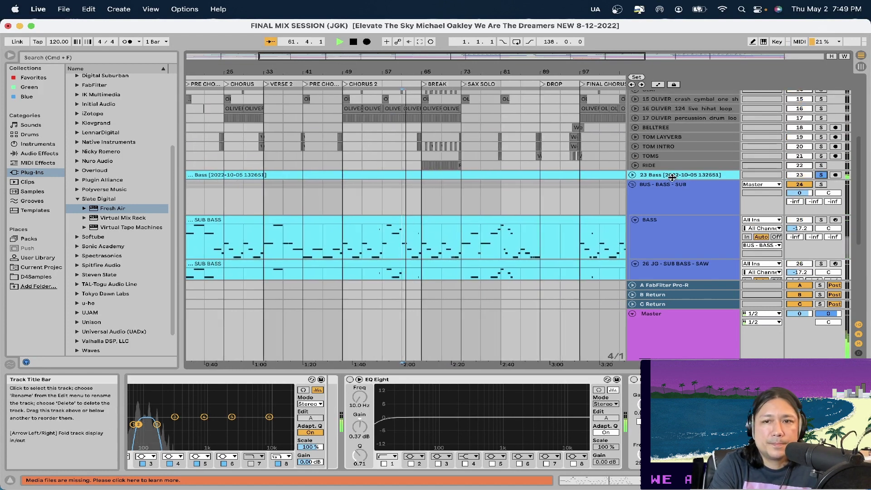
Step: Unfold track 23 Bass, bring up its device chain, and end its solo playback
left_click(633, 176)
left_click(661, 191)
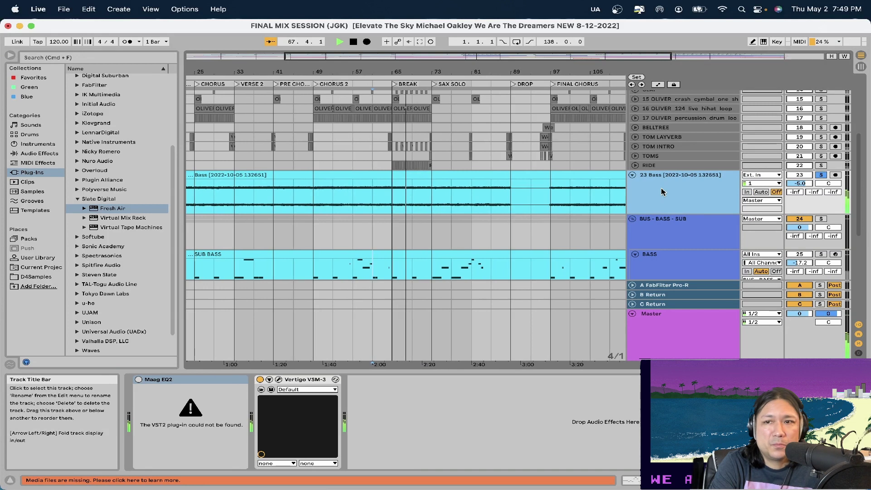
key("space")
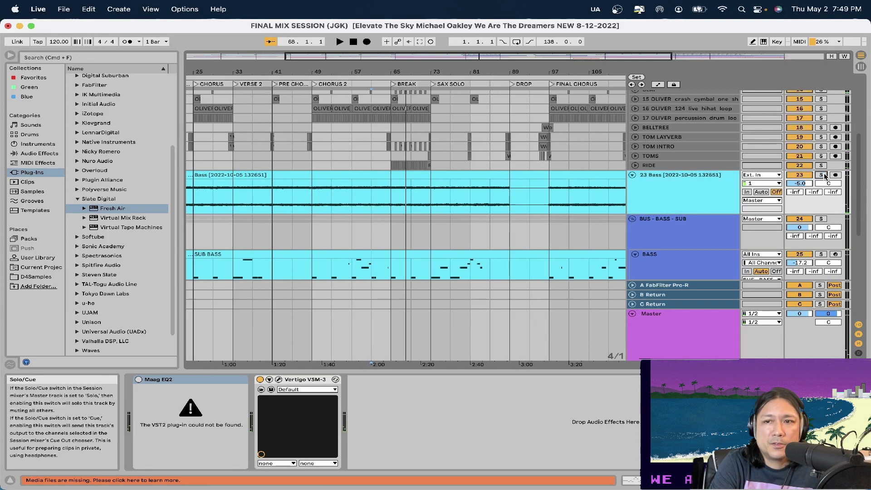
Step: Solo the GUITARS group and play it from bar 61
scroll(701, 203, "down", 3)
scroll(701, 203, "down", 7)
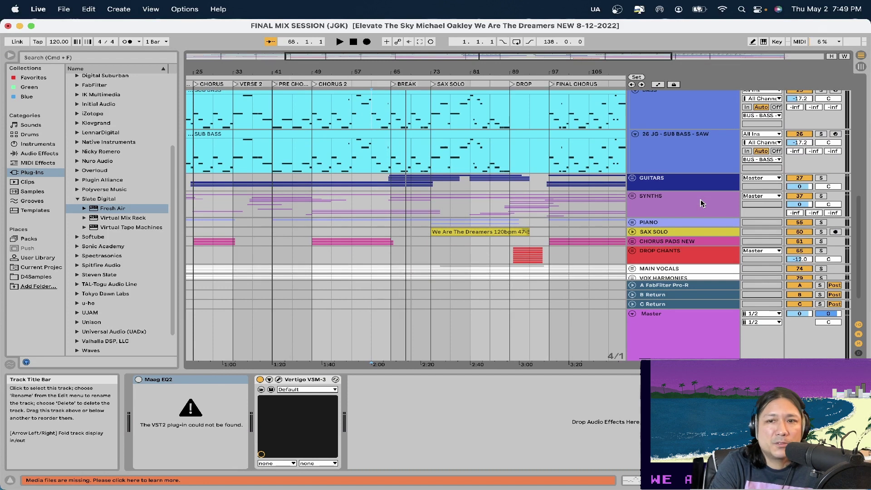
left_click(671, 183)
left_click(822, 178)
key("space")
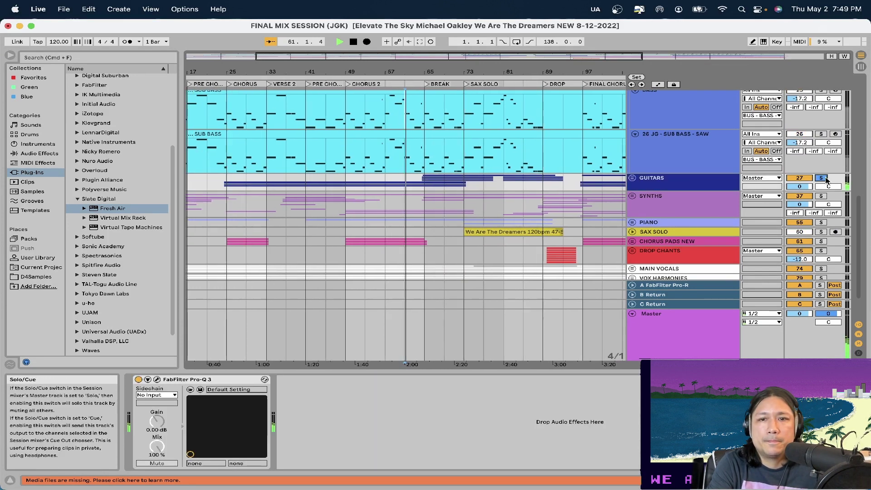
Step: Unfold the GUITARS group and inspect the FabFilter Pro-Q 3 curve on the ACOUSTIC GUITAR track, closing the plug-in window when done
left_click(633, 178)
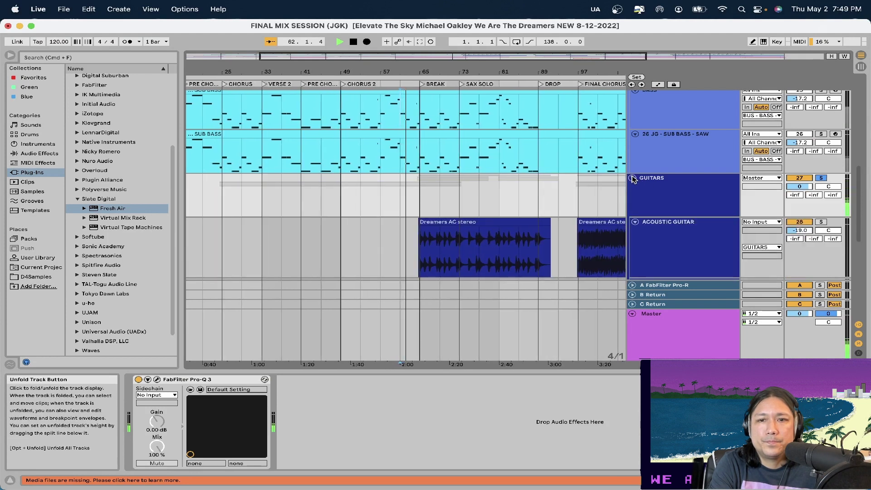
left_click(662, 244)
scroll(662, 244, "down", 4)
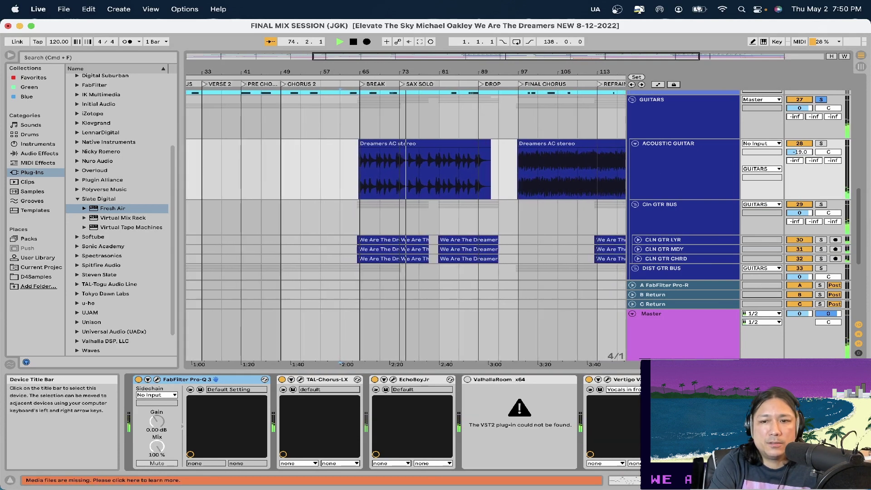
left_click(157, 380)
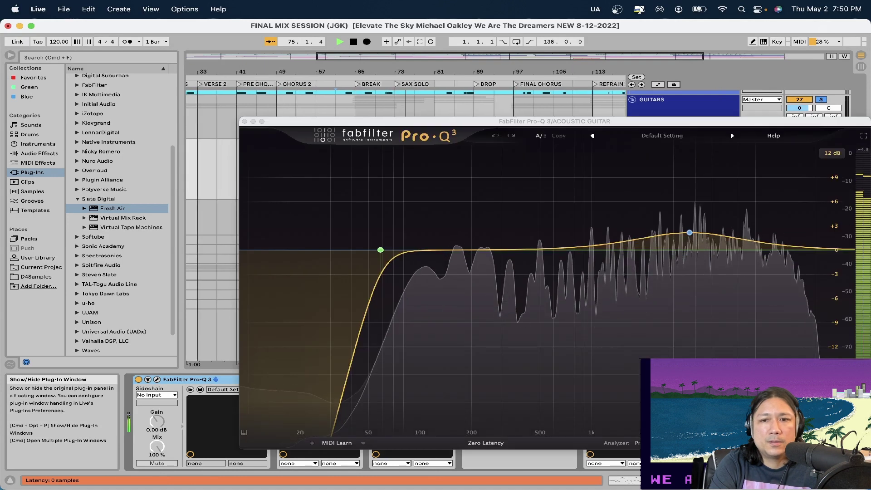
mouse_move(689, 230)
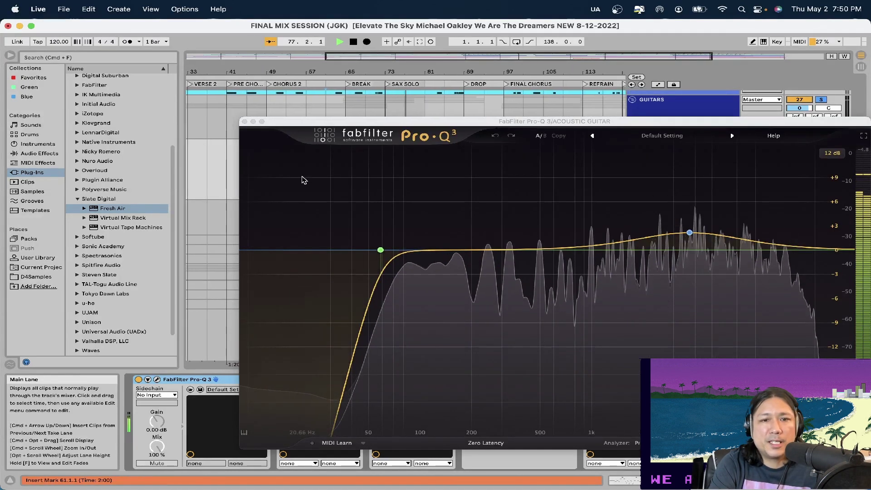
mouse_move(382, 257)
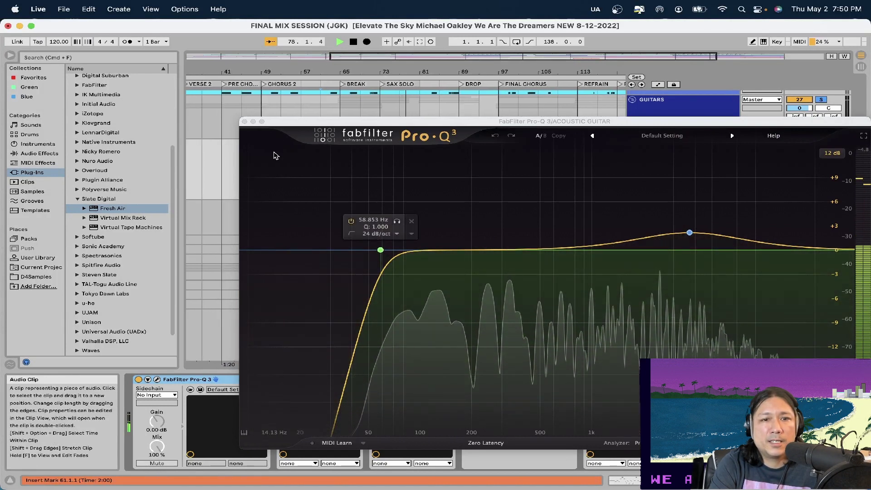
left_click(244, 122)
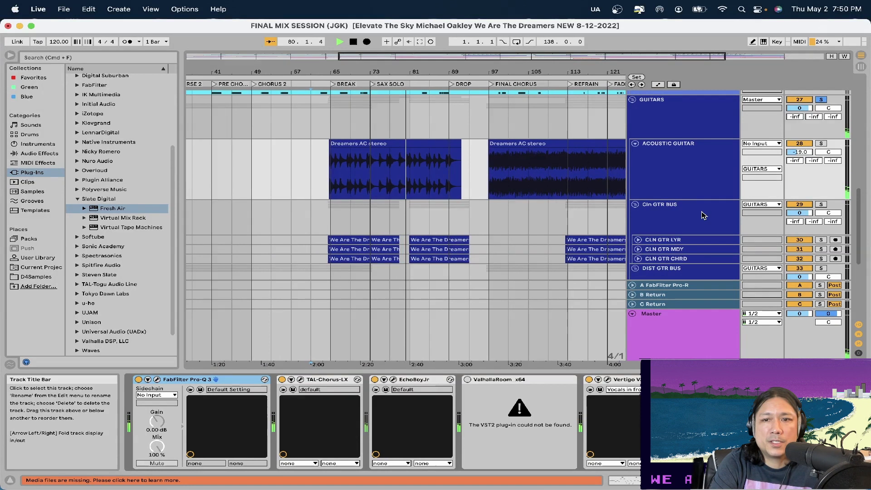
Step: View the TAL-Chorus-LX settings on the ACOUSTIC GUITAR track, close the plug-in window, and stop playback
left_click(300, 379)
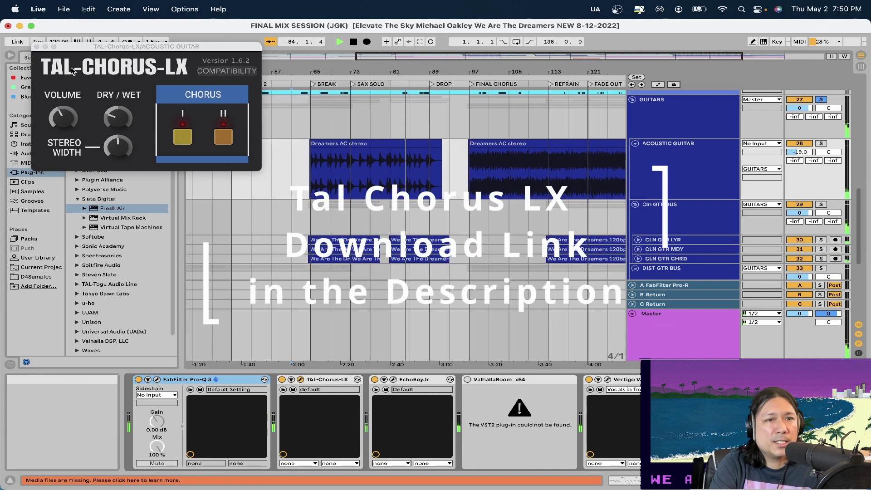
left_click(37, 47)
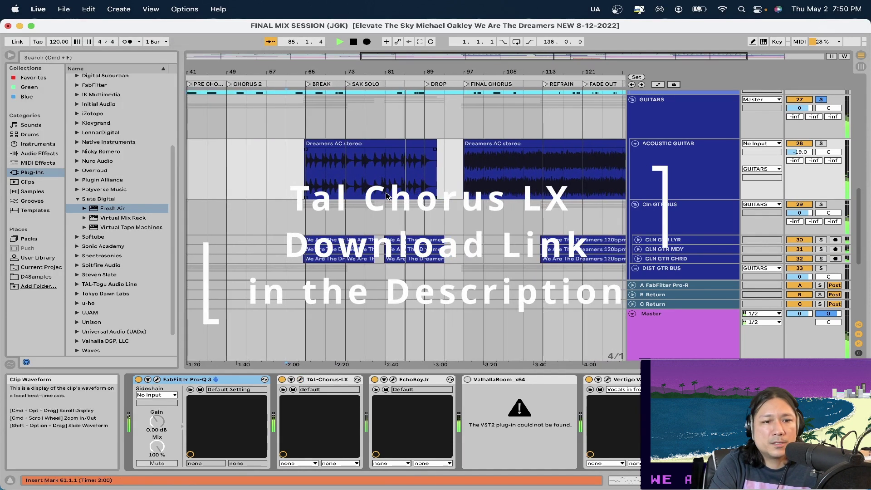
left_click(698, 170)
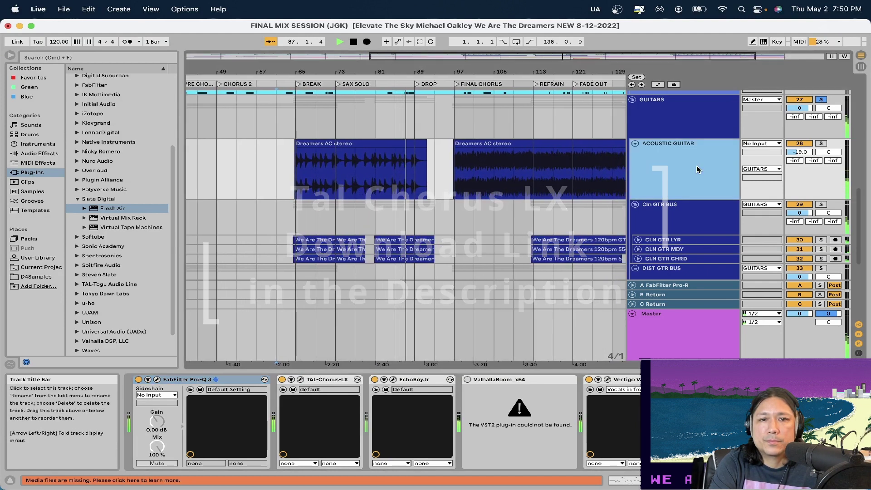
key("space")
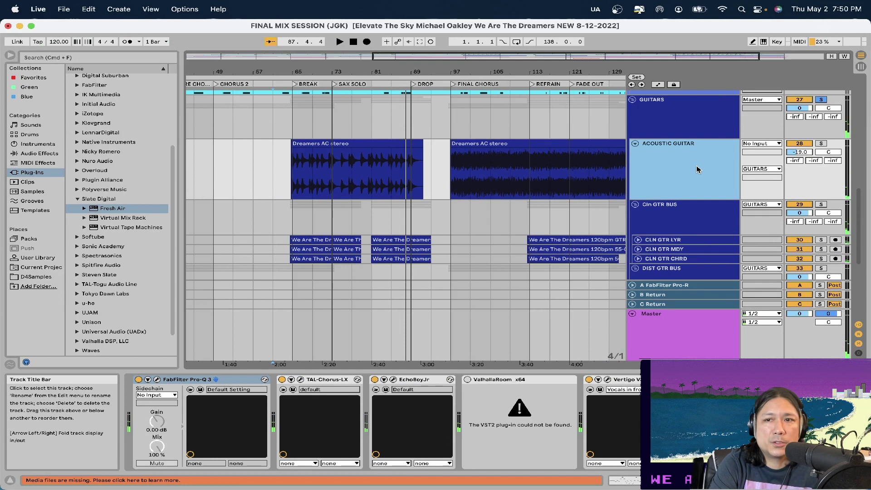
Step: Solo the Cln GTR BUS, play the clean guitars from the start of the BREAK section, then stop and unsolo the bus
scroll(694, 165, "down", 3)
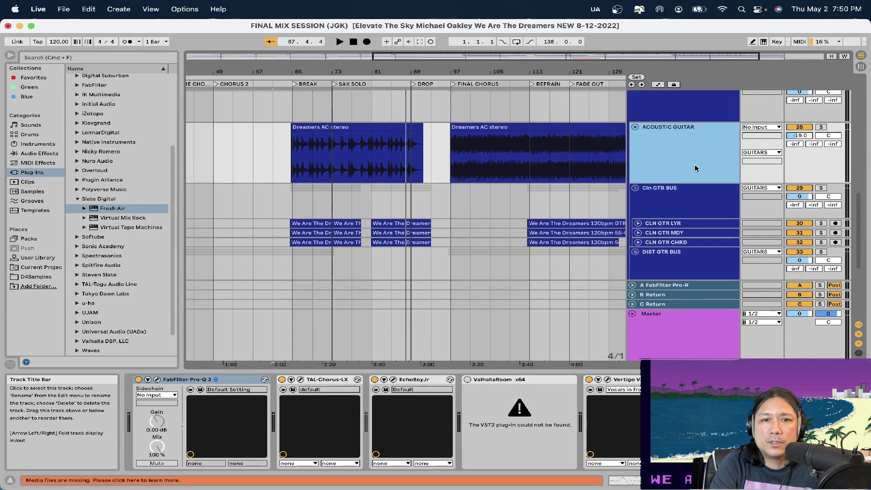
left_click(694, 157)
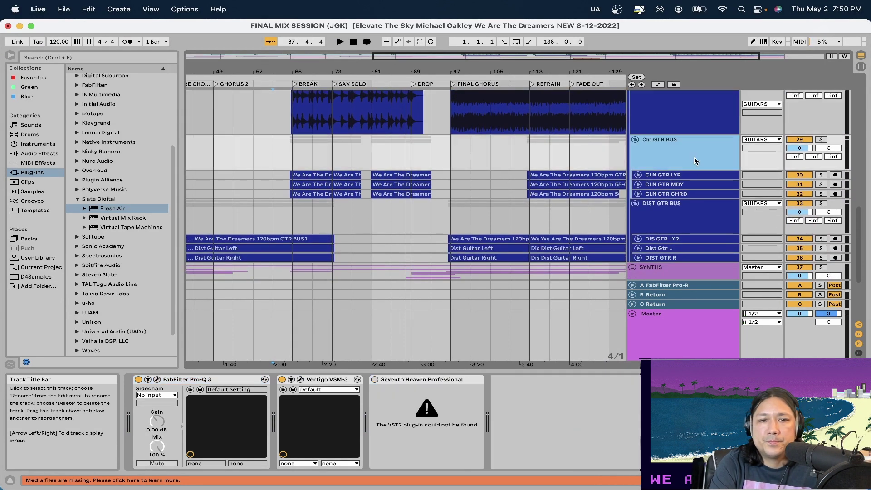
left_click(821, 140)
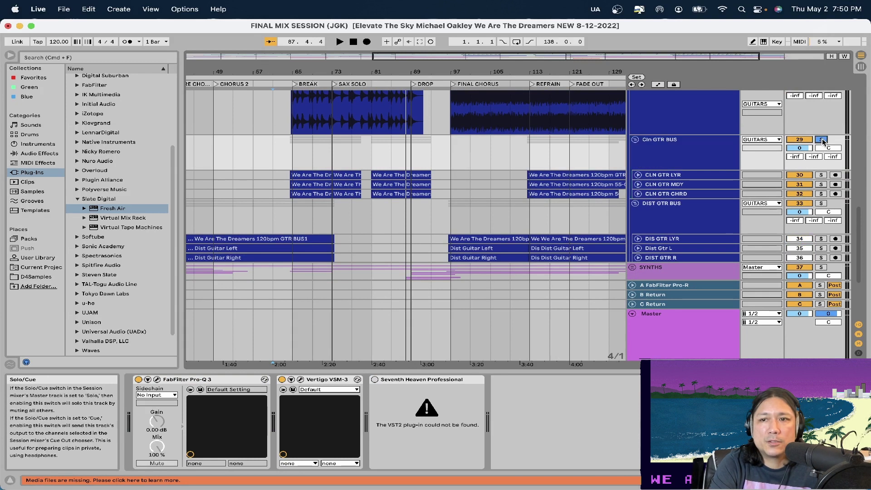
key("space")
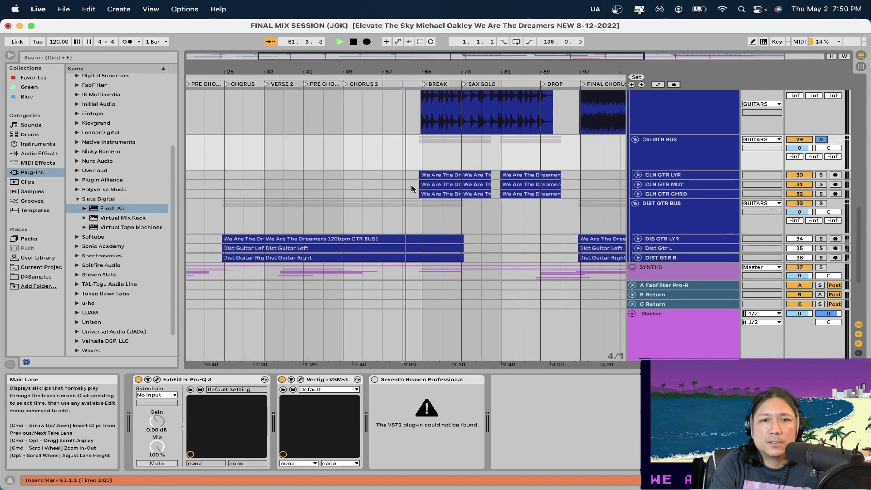
left_click(421, 176)
left_click(418, 165)
key("space")
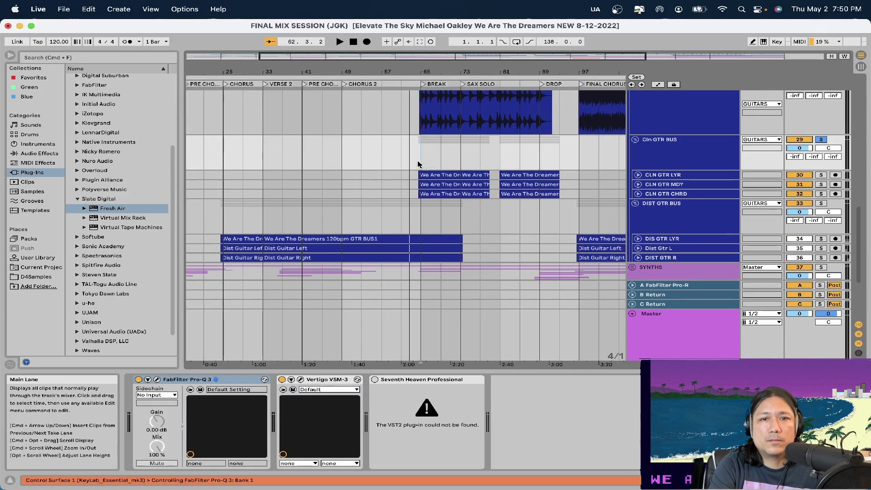
key("space")
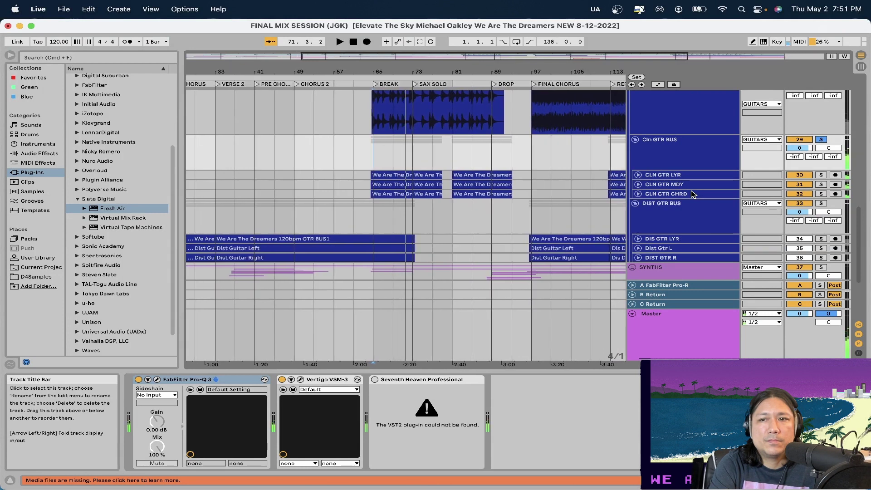
left_click(822, 140)
Step: Solo the DIS GTR LYR track and play it from the start of the BREAK section
scroll(724, 159, "down", 1)
scroll(724, 160, "down", 5)
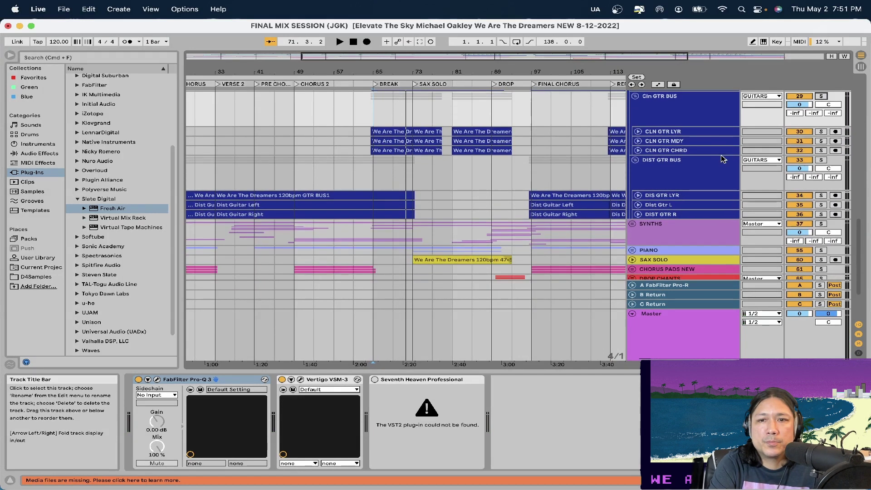
left_click(815, 151)
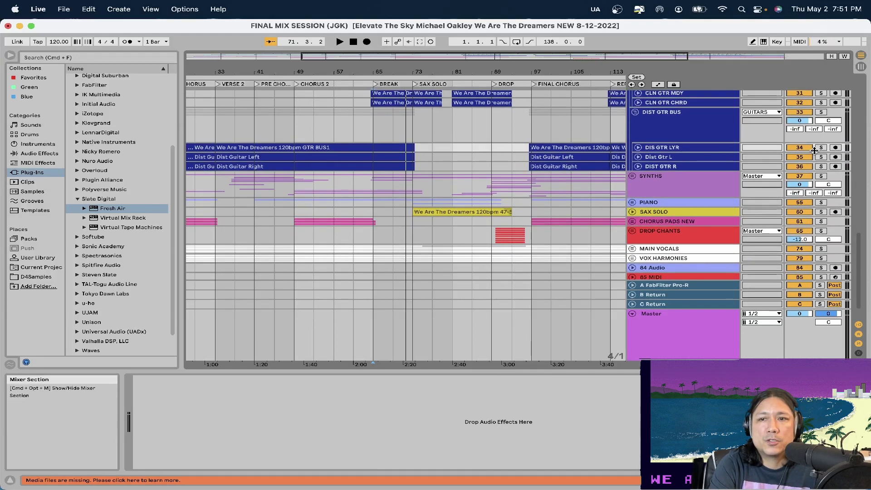
left_click(822, 148)
key("space")
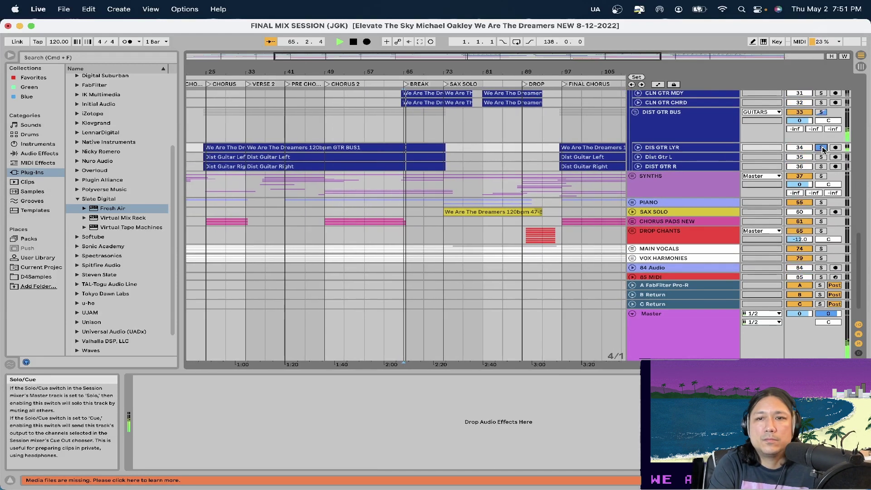
Step: Compare Dist Gtr L, DIST GTR R and DIS GTR LYR by soloing each in turn, then stop playback and clear the solo
left_click(822, 157)
left_click(821, 167)
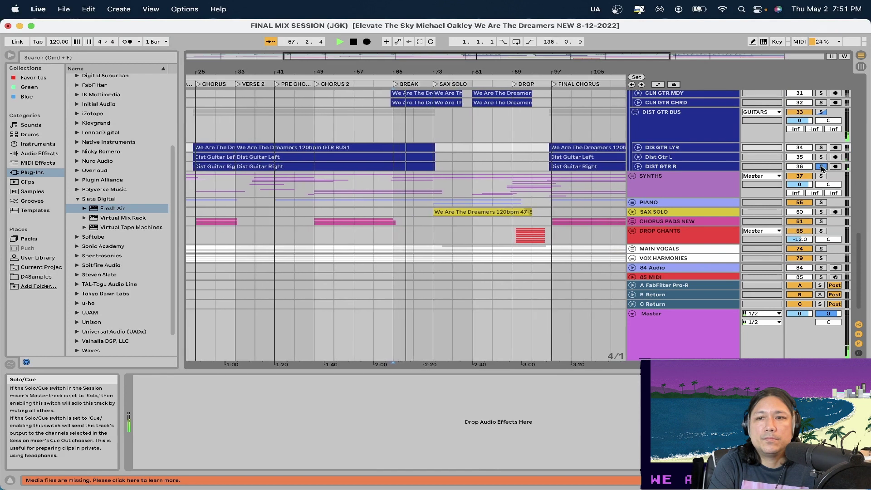
left_click(822, 157)
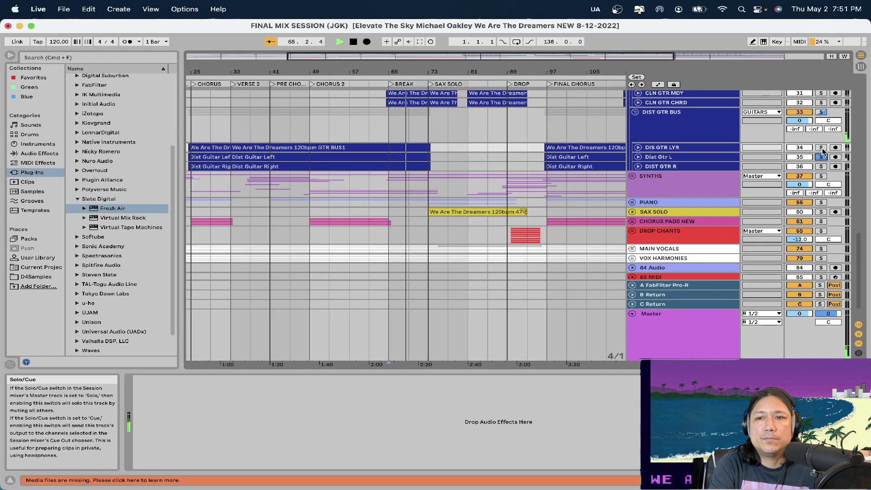
left_click(822, 148)
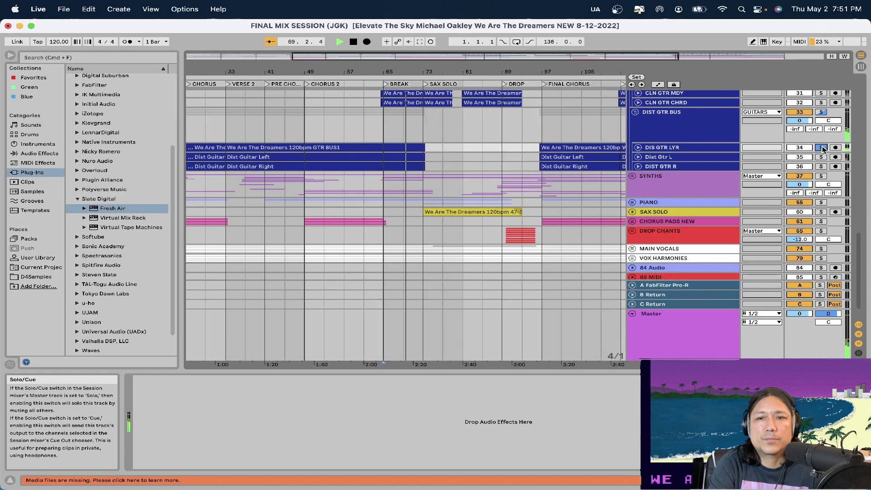
left_click(822, 148)
key("space")
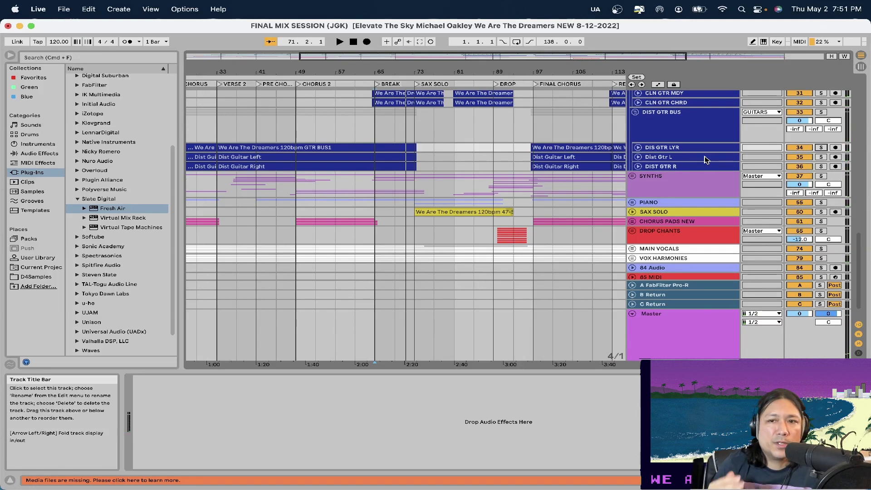
Step: Unfold and refold the DIS GTR LYR track, then select the DIST GTR BUS to show its FabFilter Pro-Q 3 device
left_click(639, 148)
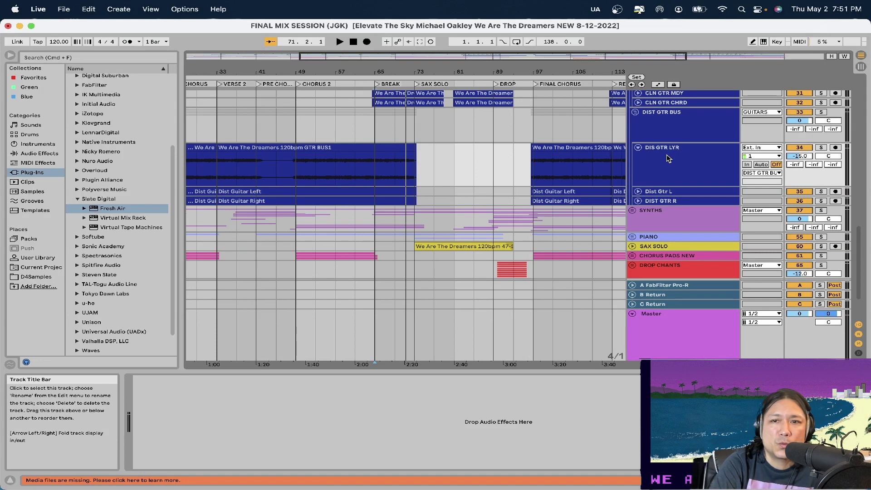
left_click(638, 147)
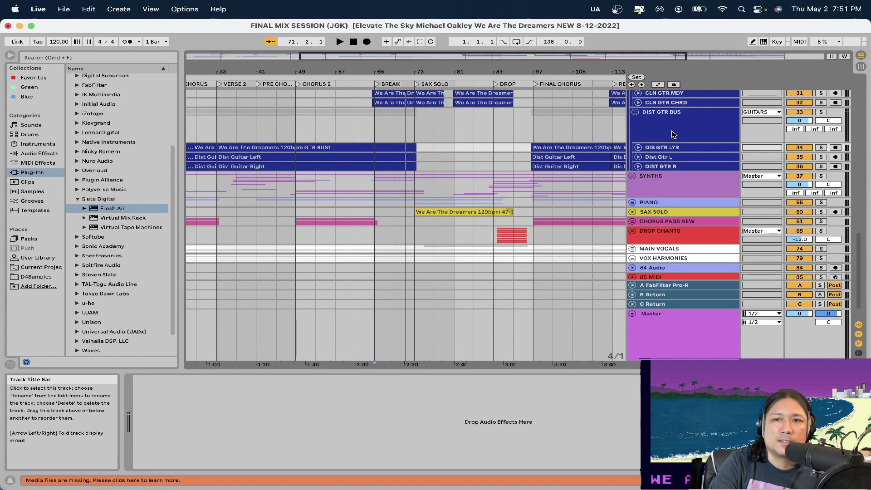
left_click(671, 134)
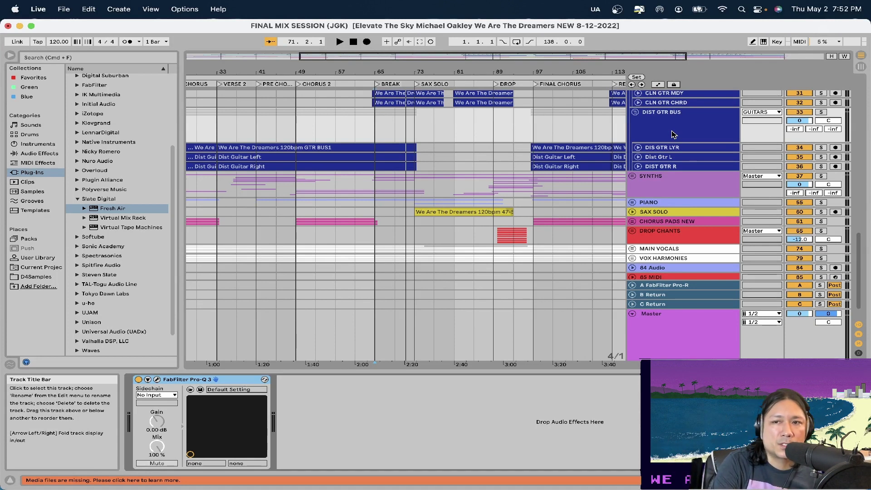
left_click(674, 135)
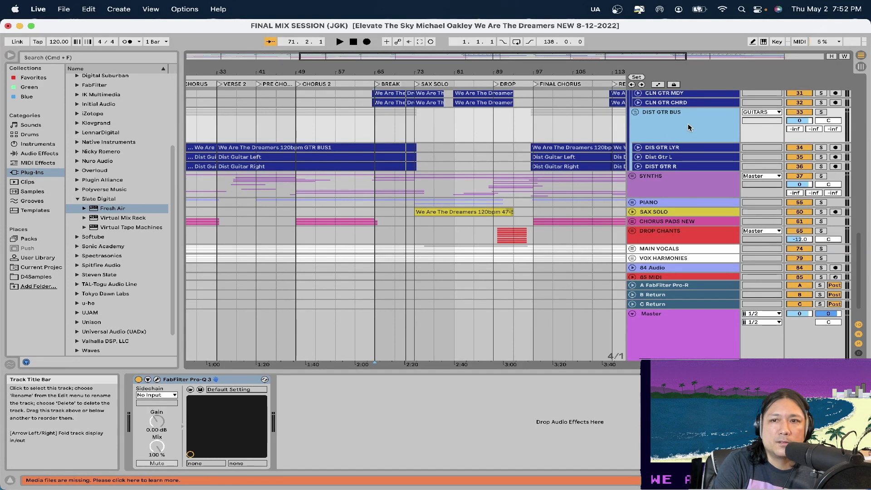
scroll(688, 128, "up", 1)
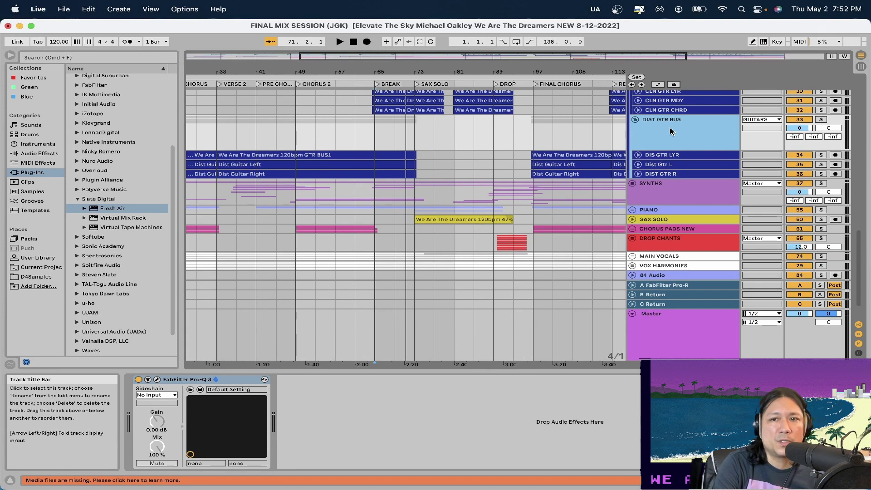
Step: Select the SYNTHS group and show its Vertigo VSM-3 plug-in window, then close it
scroll(693, 132, "down", 3)
left_click(751, 165)
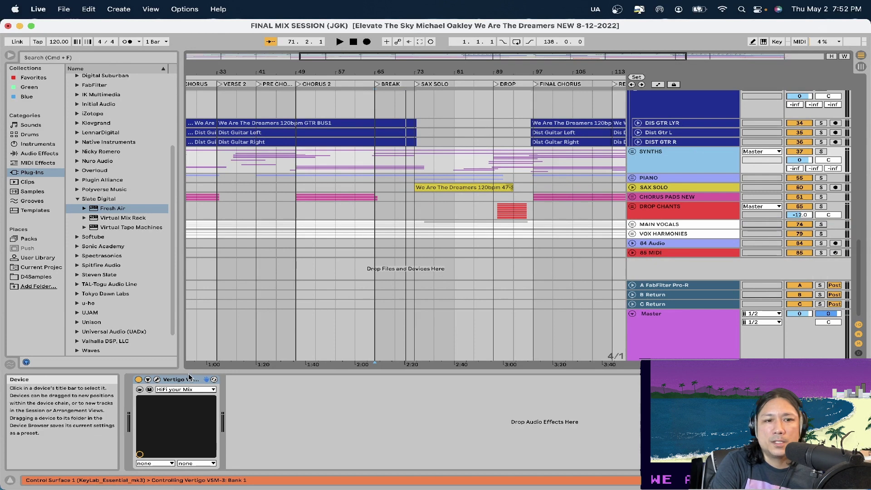
left_click(158, 380)
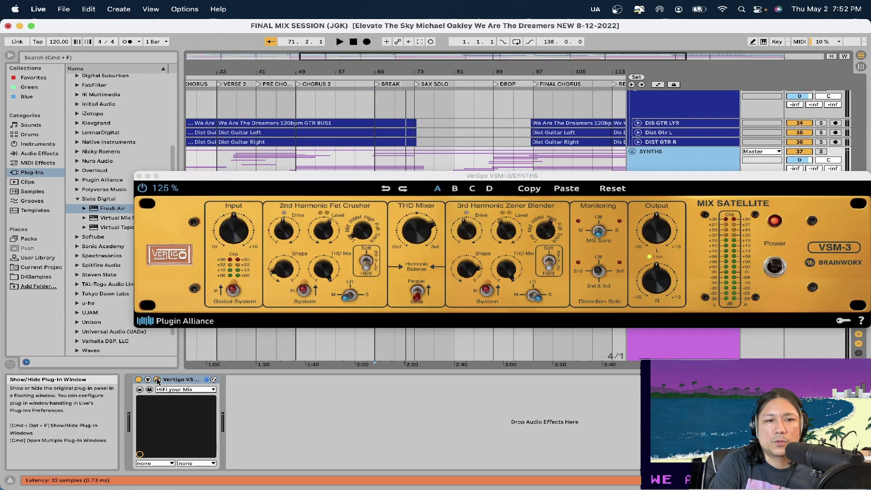
left_click(139, 176)
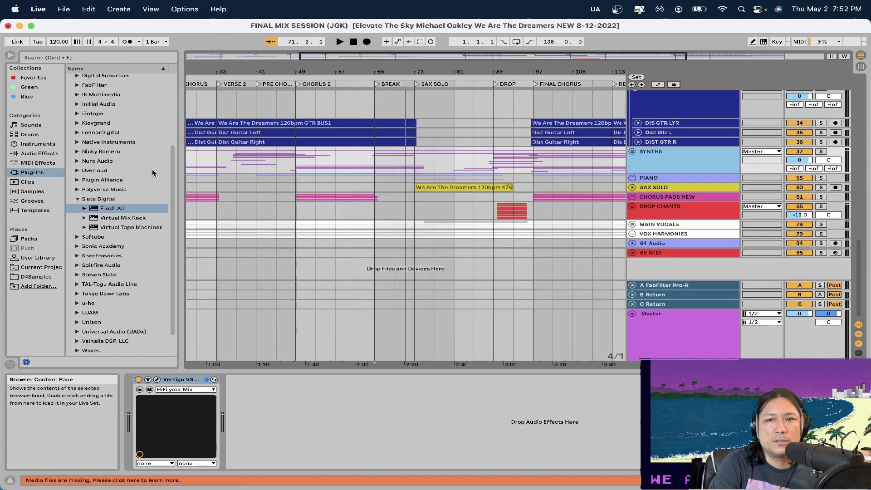
Step: Unfold the SYNTHS group and view the devices of its tracks in turn, from ARP POLY INTRO down to DX7 MELODY
left_click(633, 153)
scroll(689, 254, "down", 5)
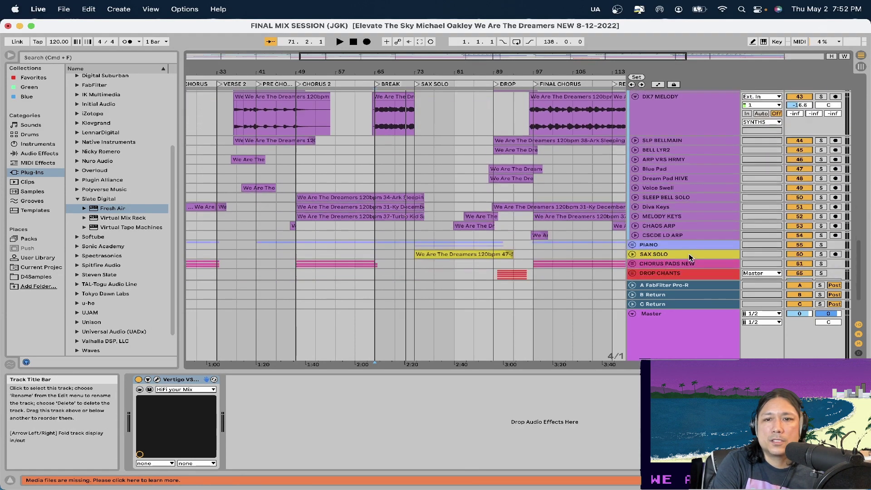
scroll(680, 167, "up", 3)
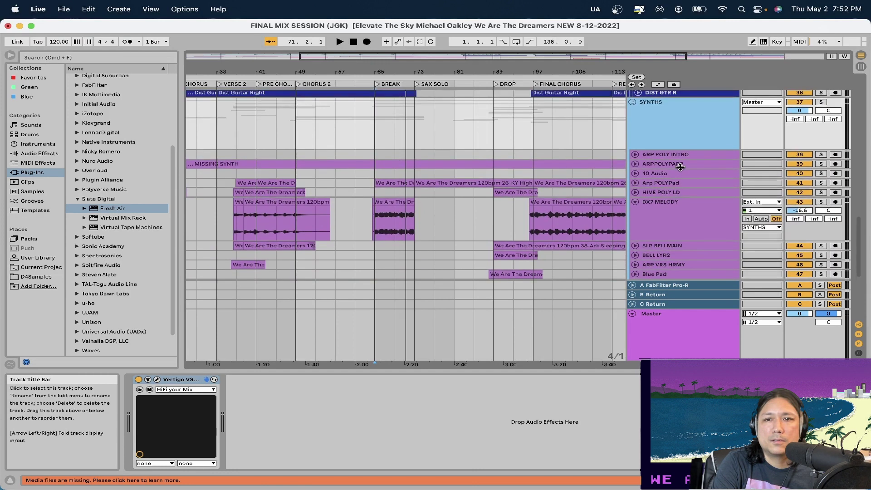
left_click(674, 154)
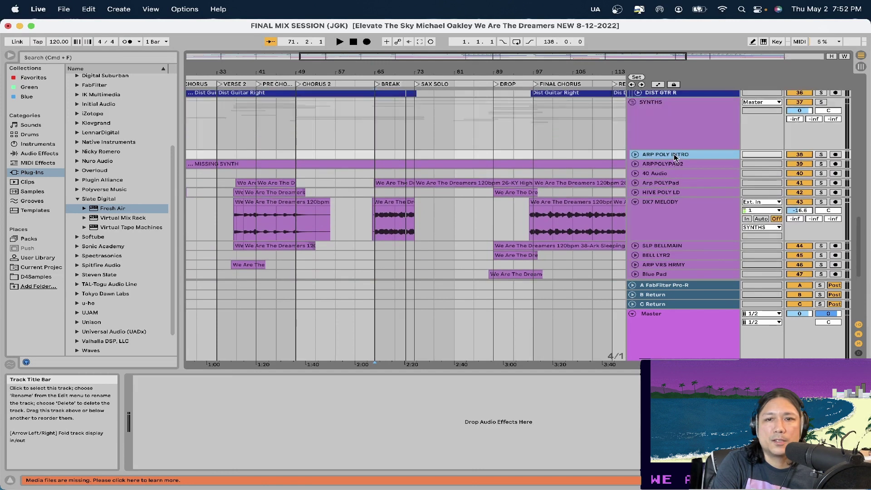
left_click(668, 164)
left_click(668, 174)
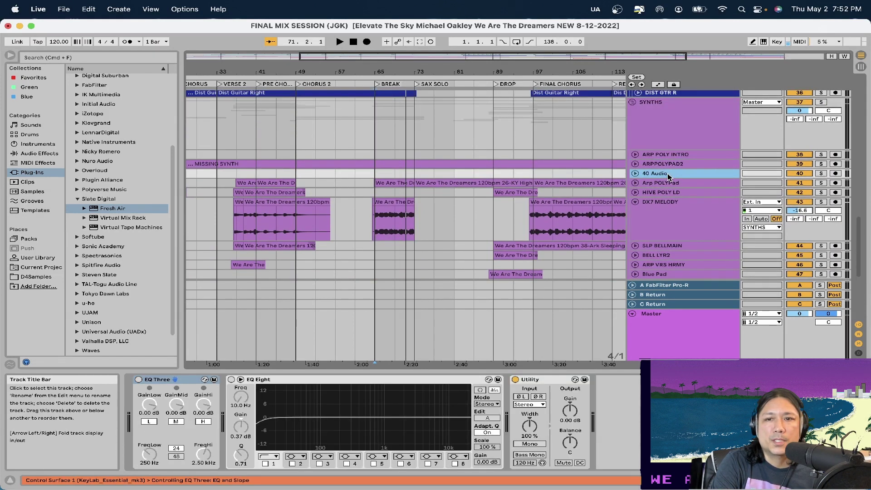
left_click(667, 183)
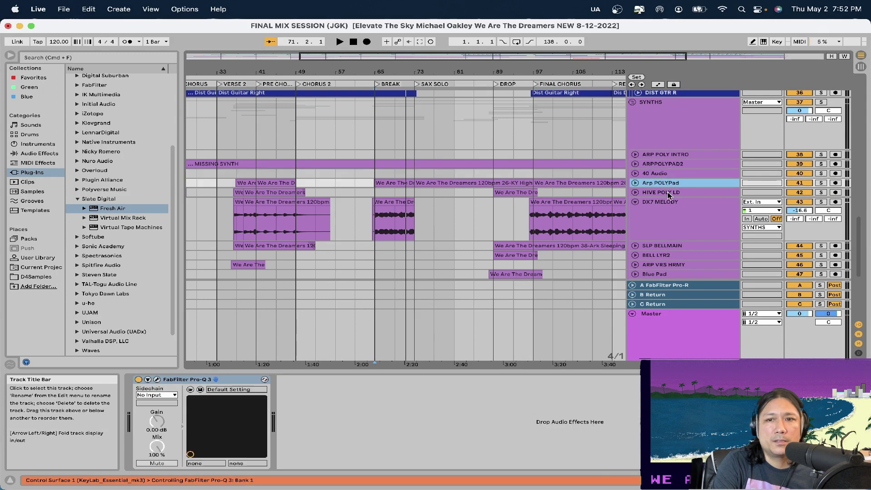
left_click(669, 193)
left_click(671, 205)
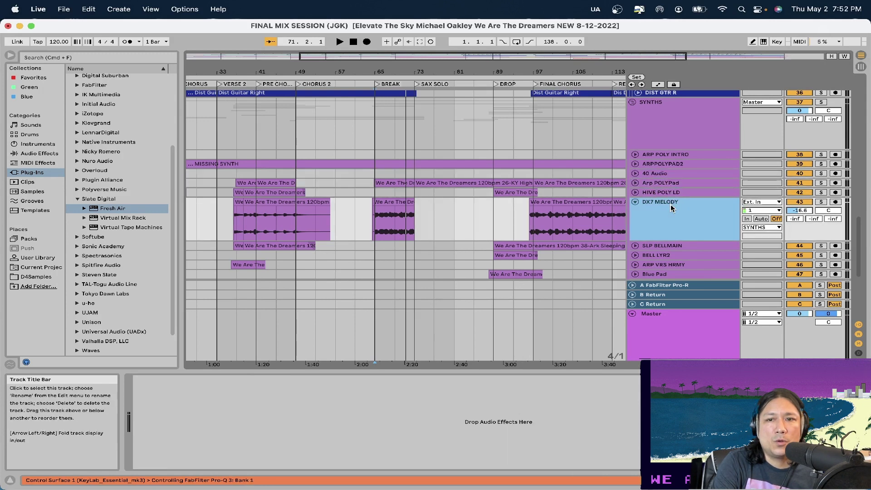
Step: Check the devices on SLP BELLMAIN, BELL LYR2 and ARP VRS HRMY, then view SLP BELLMAIN's FabFilter Pro-Q 3 curve and close it
scroll(672, 207, "down", 3)
left_click(671, 199)
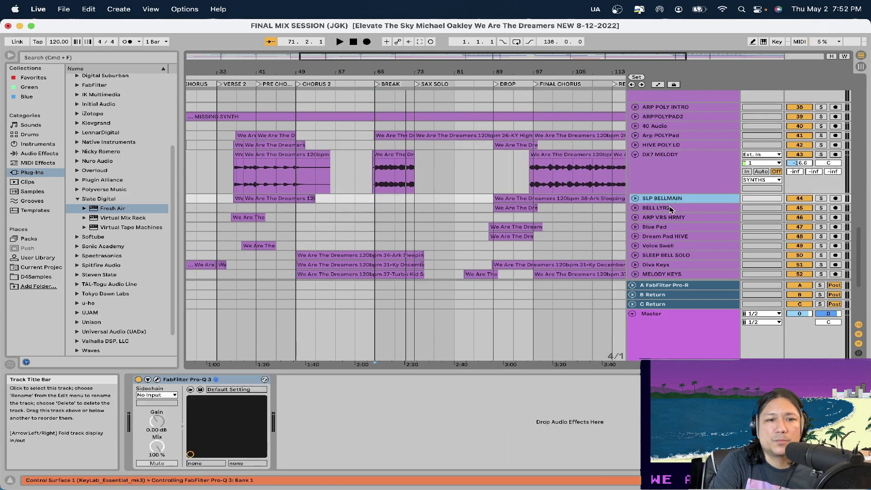
left_click(670, 208)
left_click(670, 218)
left_click(667, 200)
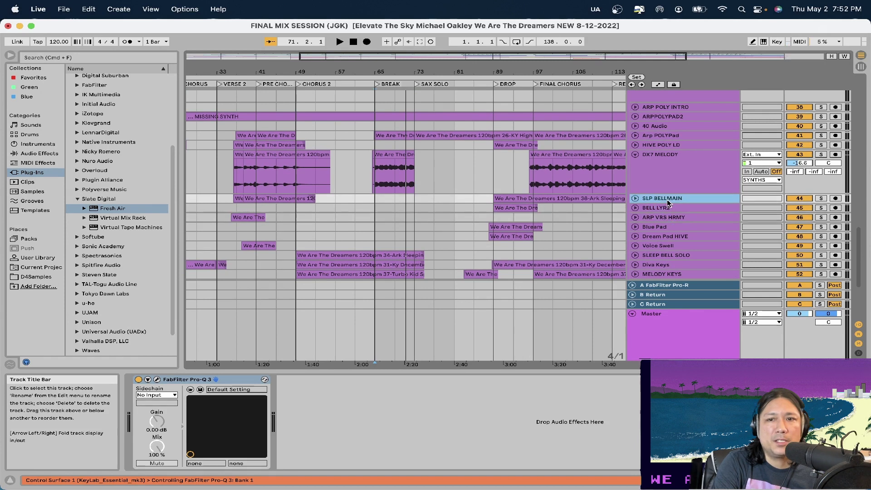
left_click(157, 379)
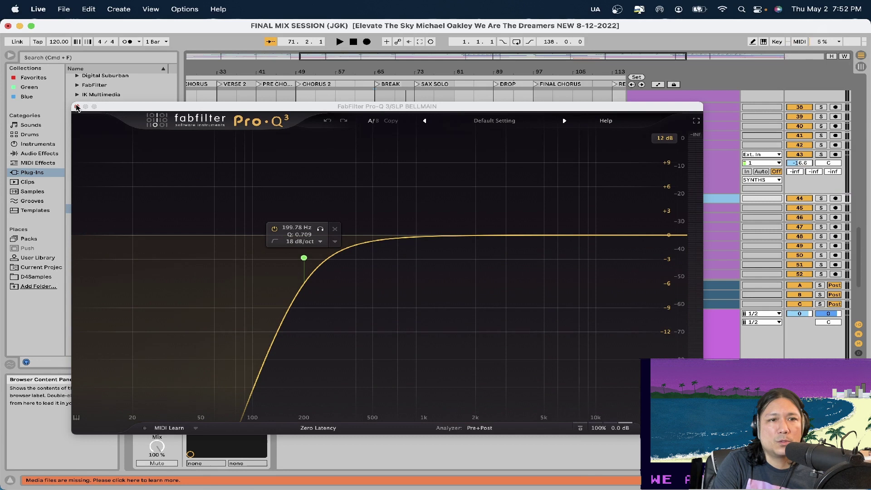
left_click(76, 107)
Step: View the devices of the remaining synth tracks from BELL LYR2 down to CHAOS ARP
left_click(672, 209)
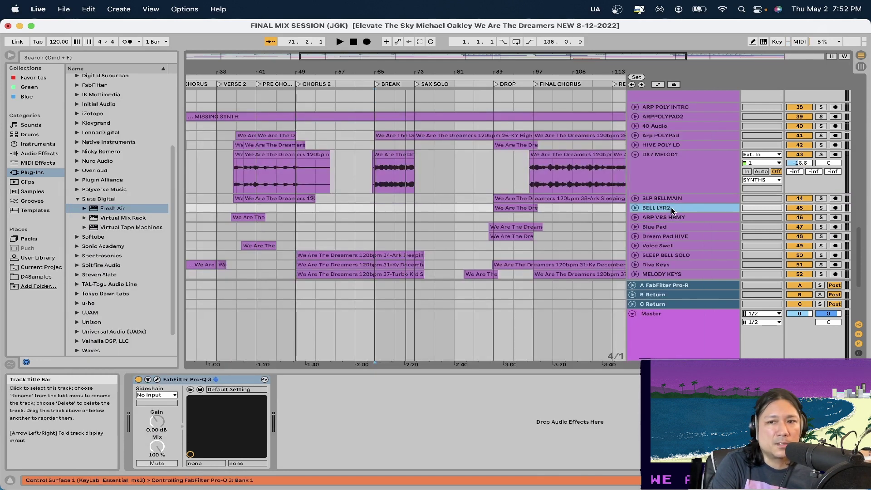
left_click(658, 219)
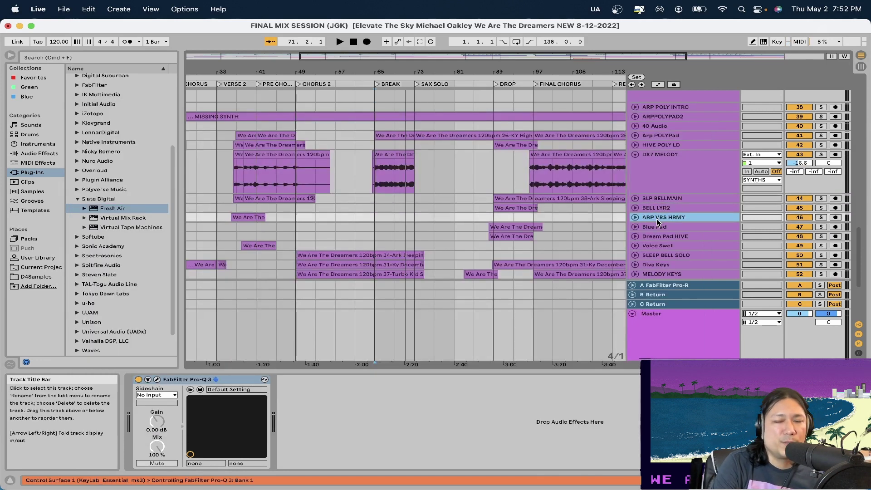
scroll(659, 221, "down", 3)
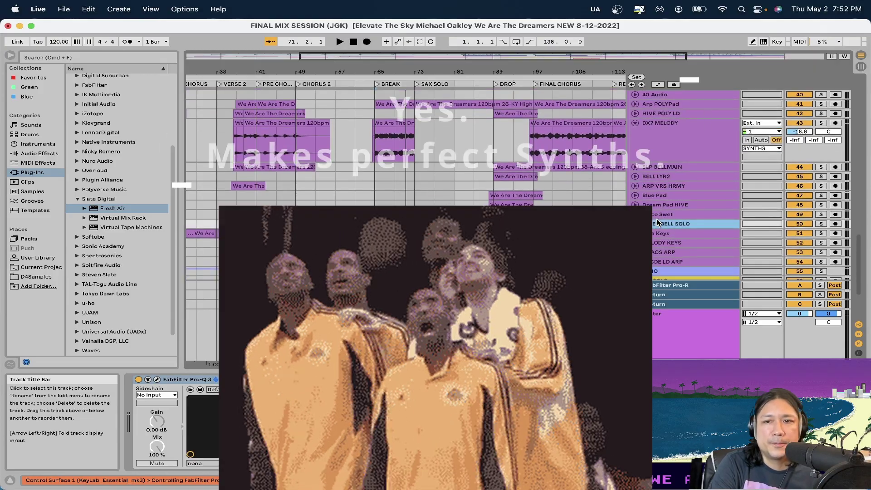
left_click(656, 245)
left_click(658, 252)
scroll(666, 241, "down", 7)
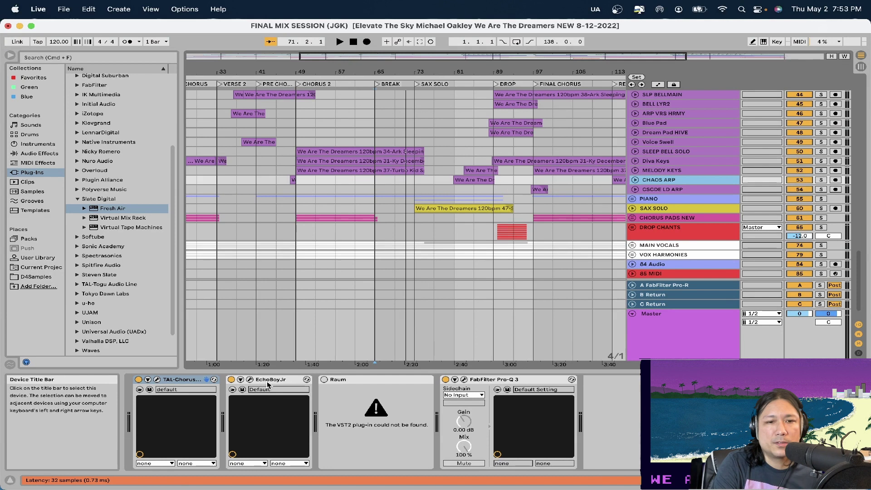
Step: Solo the CHAOS ARP track, play it into the DROP section, then stop and unsolo it
left_click(822, 180)
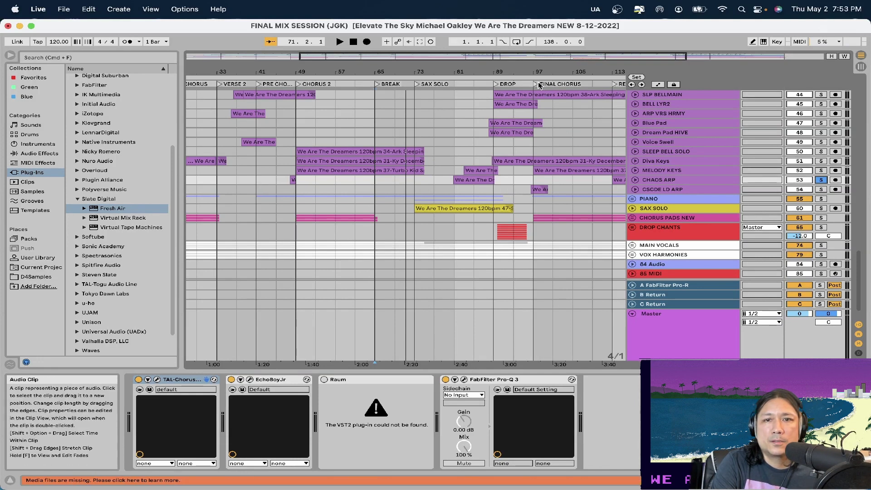
left_click(488, 86)
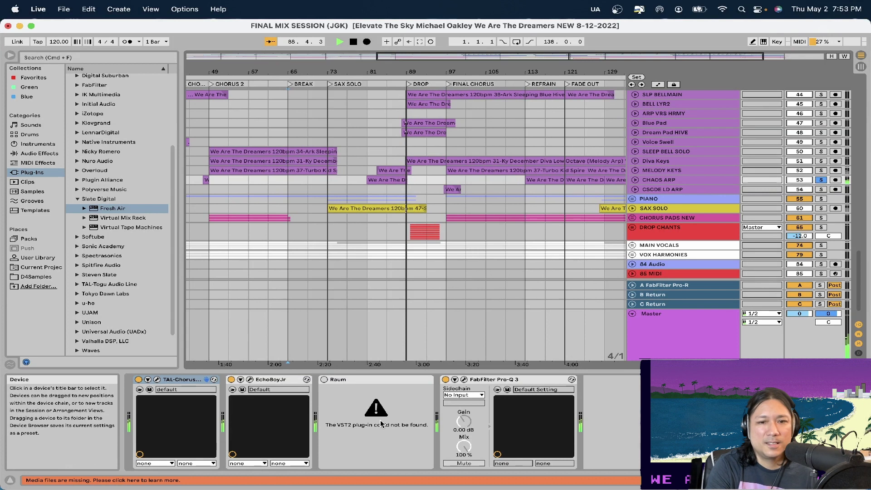
key("space")
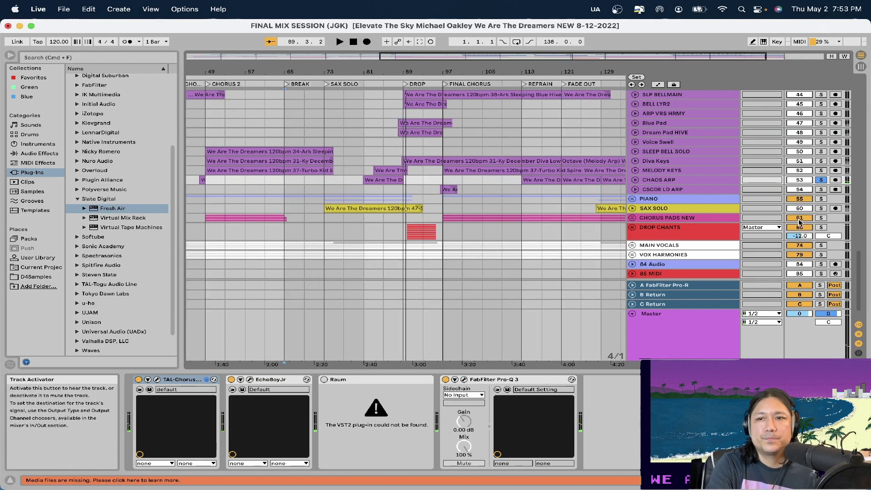
left_click(821, 180)
Step: Select the PIANO group and show its FabFilter Pro-Q 3 window, then close it
scroll(694, 199, "down", 3)
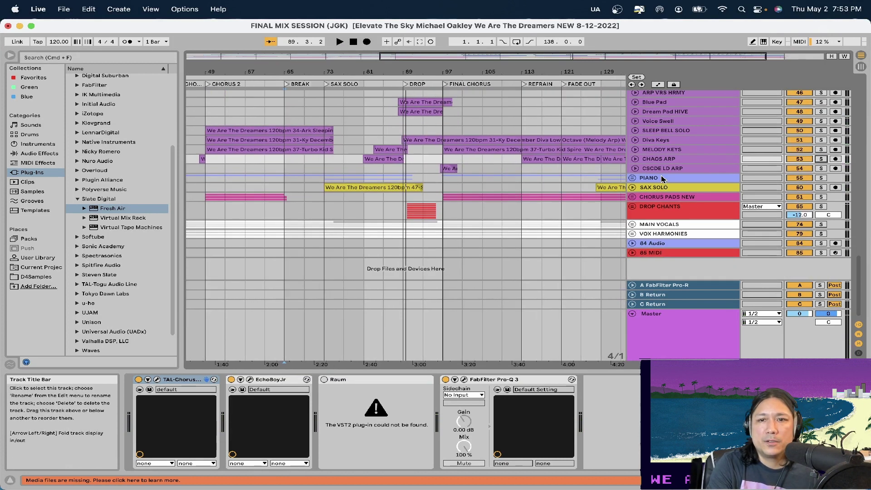
left_click(662, 178)
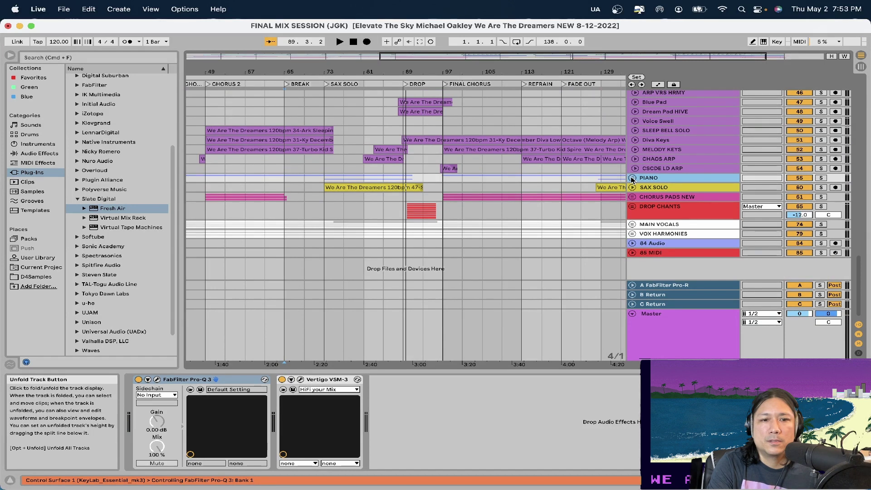
left_click(157, 379)
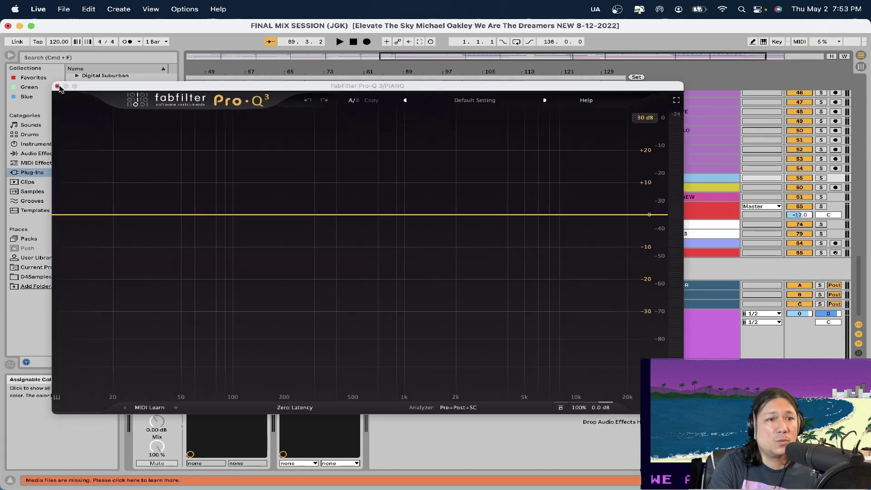
left_click(57, 85)
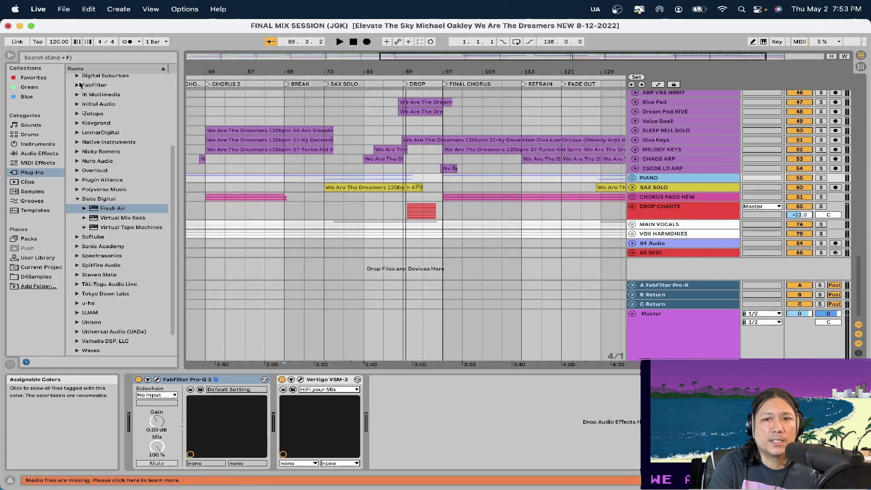
Step: Unfold the PIANO group and view the FabFilter Pro-Q 3 curve on the Piano Main Melody track, then close it
left_click(633, 178)
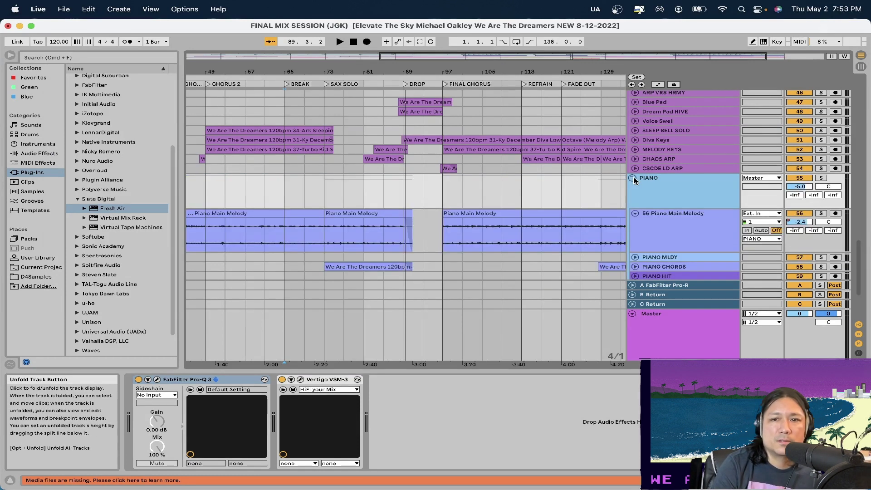
left_click(672, 227)
scroll(672, 225, "down", 4)
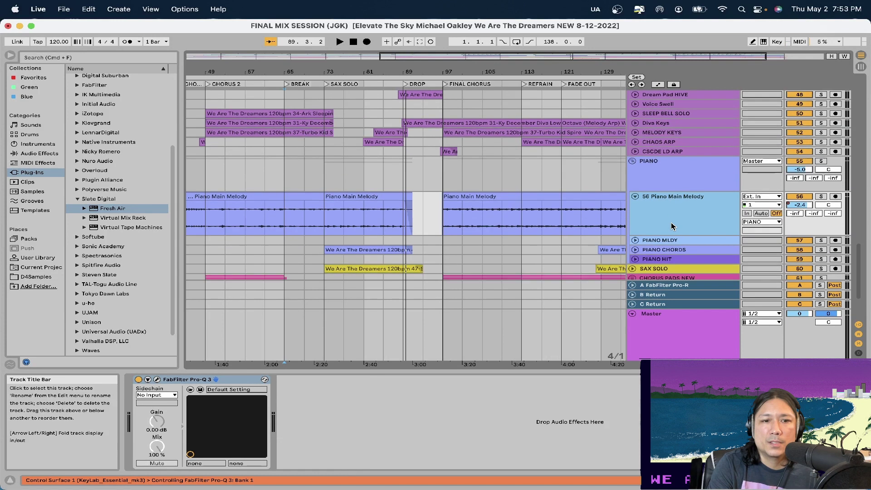
left_click(158, 379)
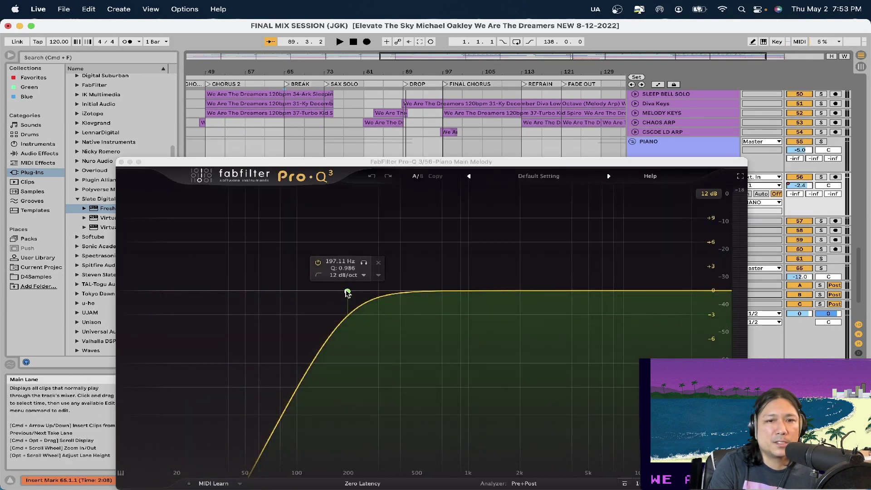
left_click(121, 162)
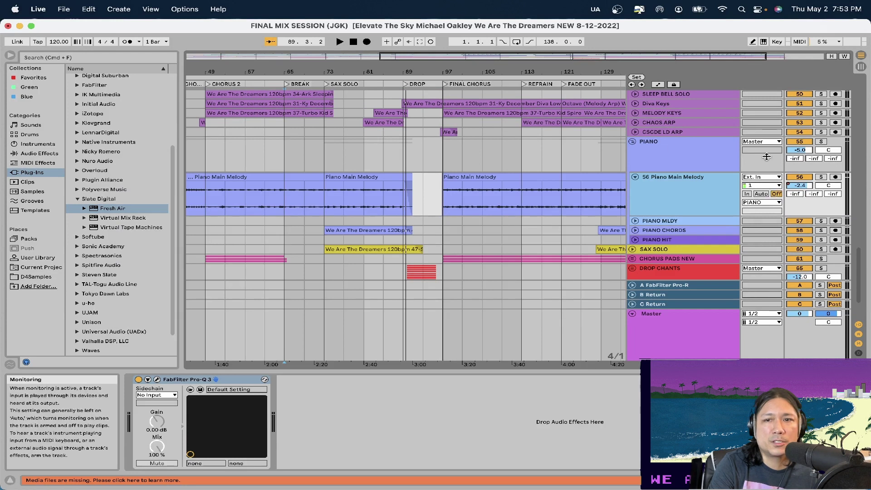
Step: Select the PIANO MLDY track and unfold it to show its lane and mixer controls
scroll(642, 159, "down", 7)
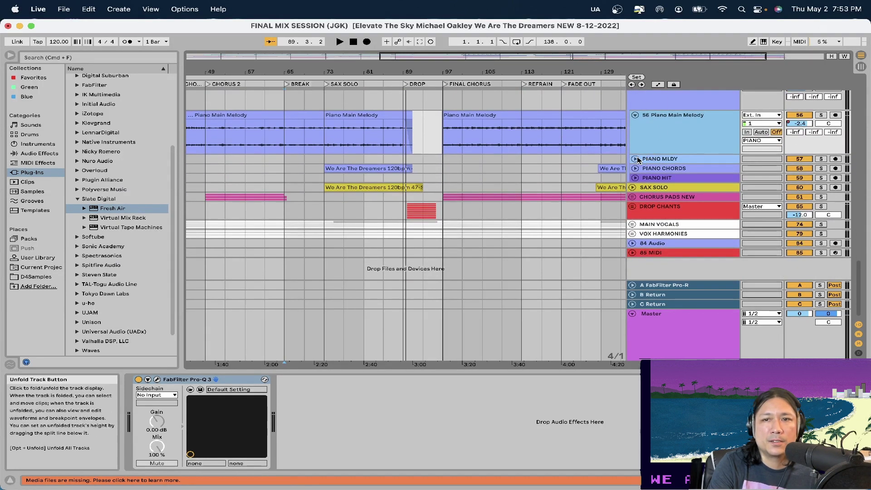
left_click(642, 159)
left_click(636, 159)
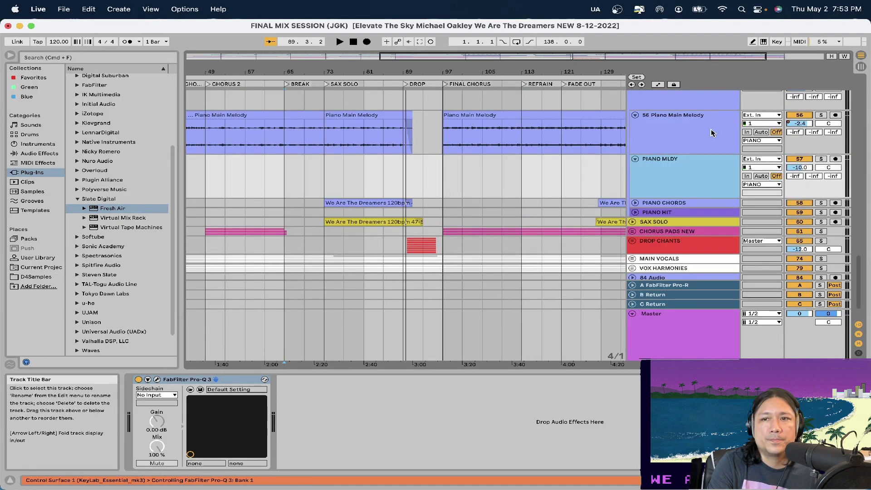
Step: Solo the PIANO group, play it from the BREAK section, then stop and unsolo the group
scroll(714, 132, "up", 5)
left_click(820, 127)
key("space")
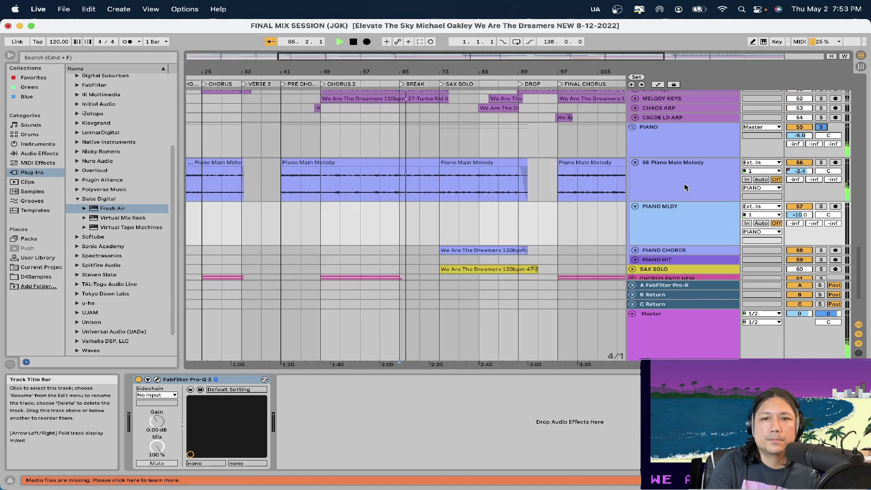
key("space")
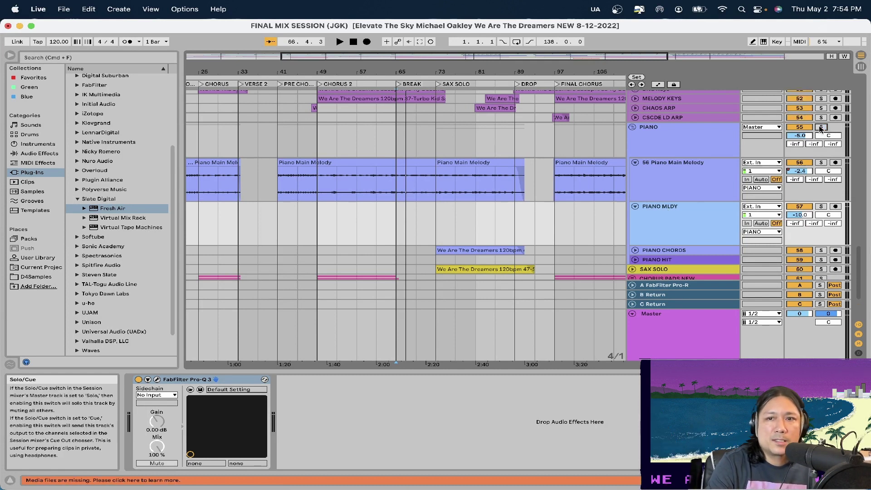
Step: Play the full mix through the BREAK section to hear the piano in context, then stop playback
key("space")
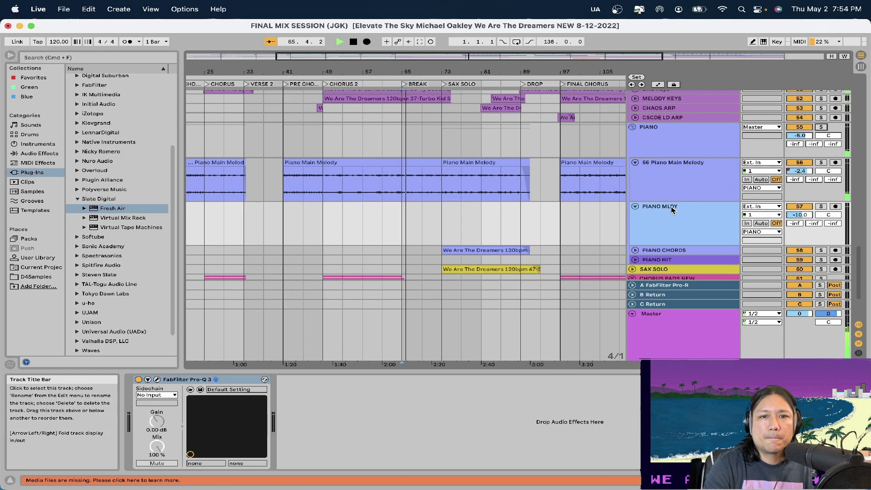
scroll(671, 209, "down", 4)
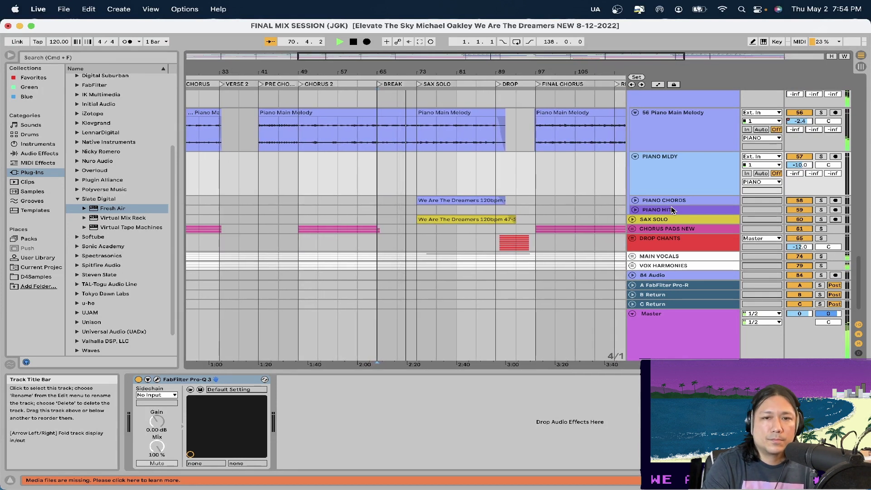
key("space")
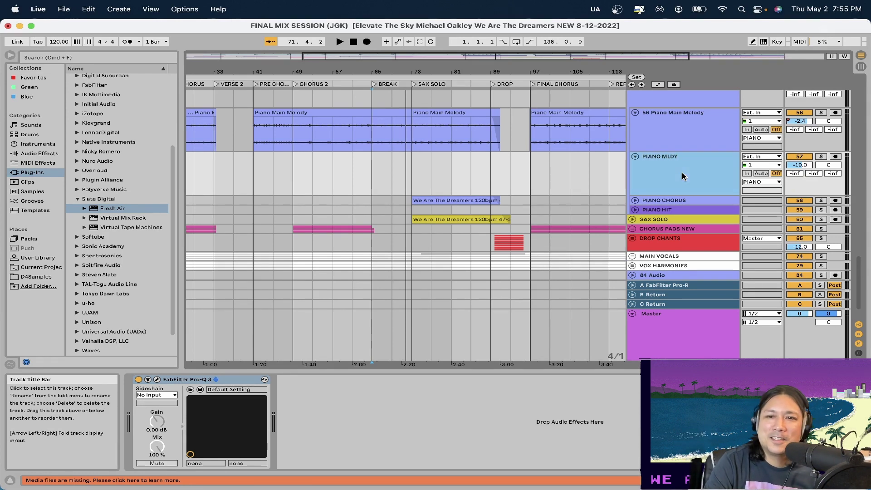
key("super+shift+t")
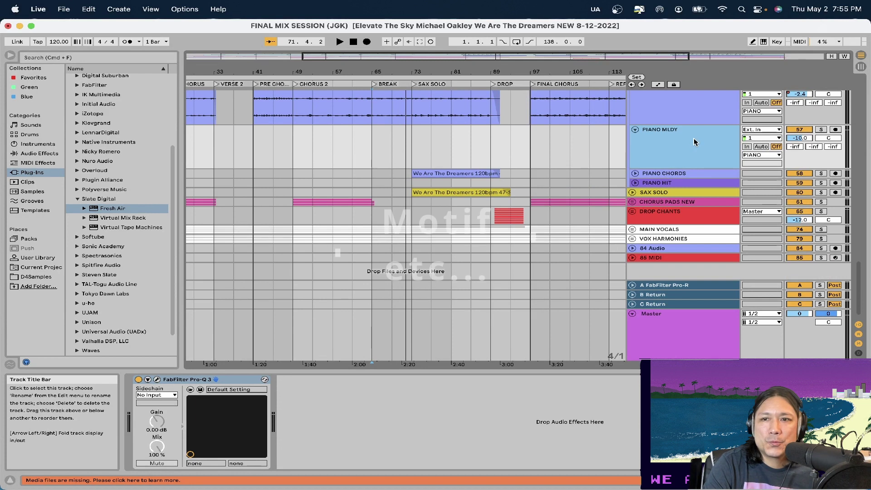
scroll(667, 171, "down", 1)
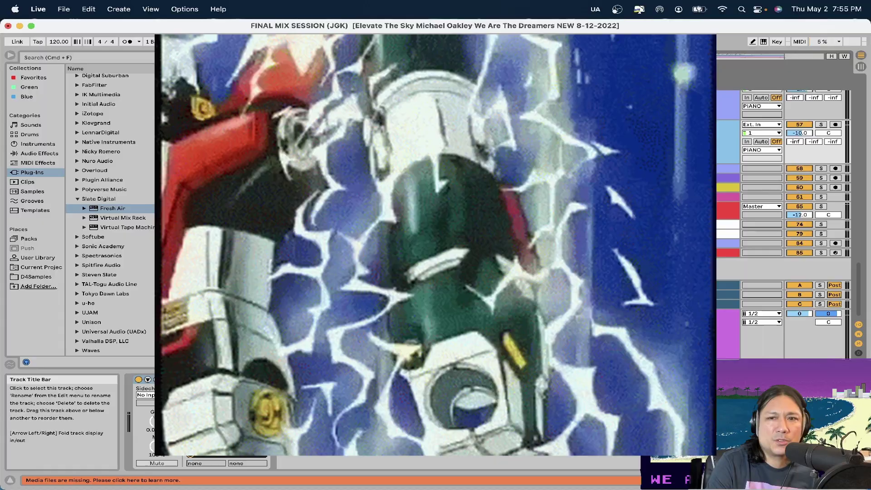
scroll(794, 190, "up", 3)
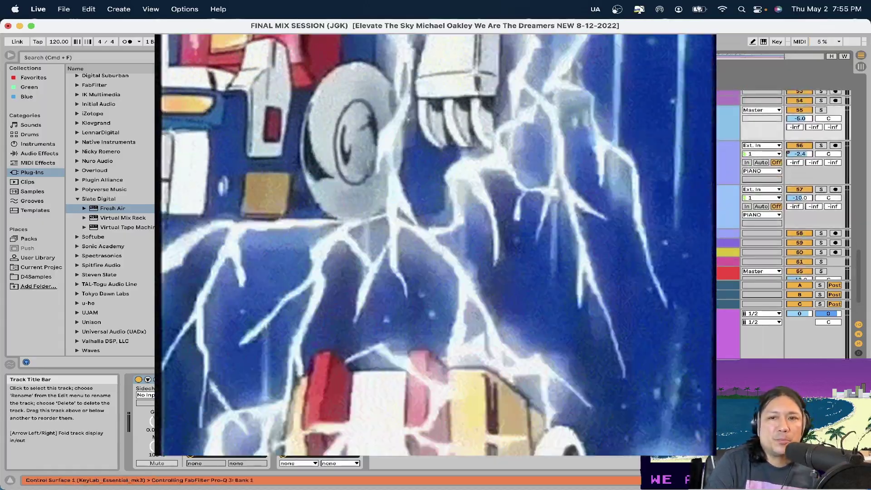
scroll(794, 181, "down", 3)
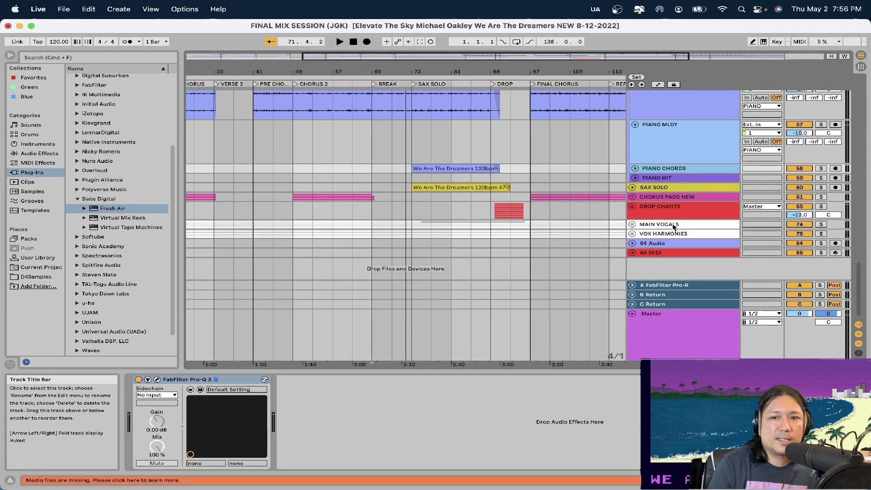
Step: View the device chains of the PIANO CHORDS, PIANO HIT, SAX SOLO and CHORUS PADS NEW tracks in turn
left_click(663, 162)
left_click(660, 169)
left_click(660, 179)
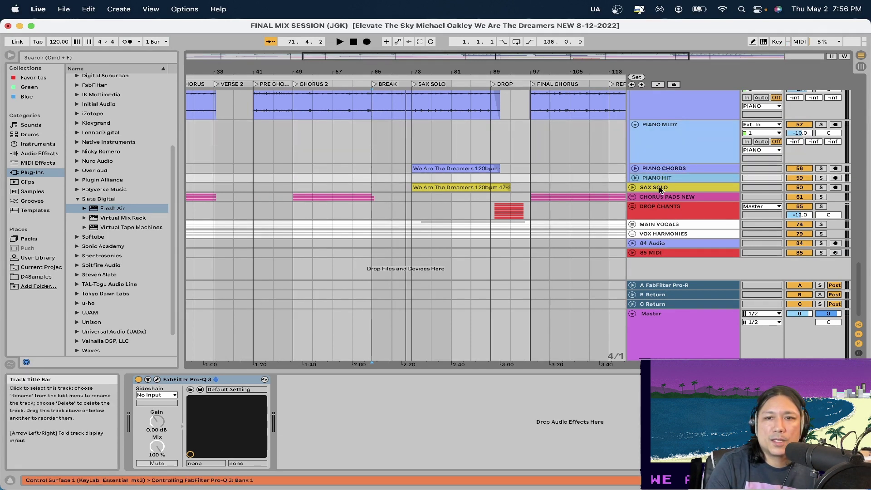
left_click(660, 189)
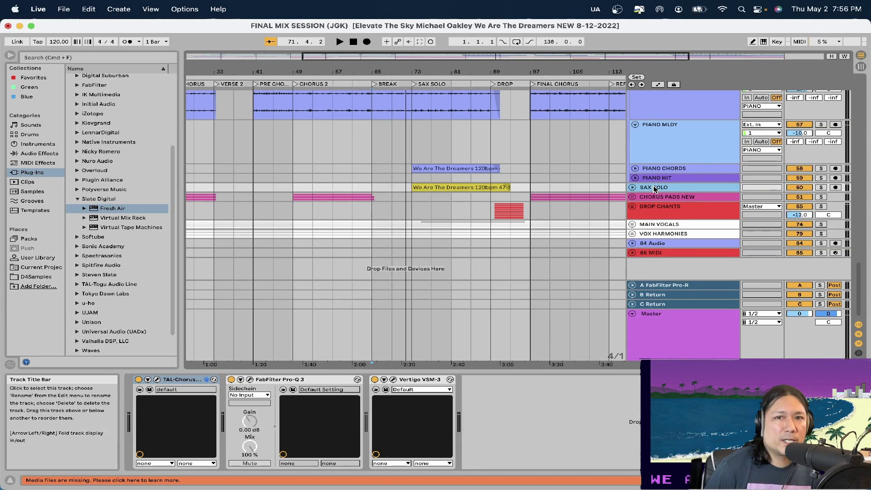
left_click(669, 198)
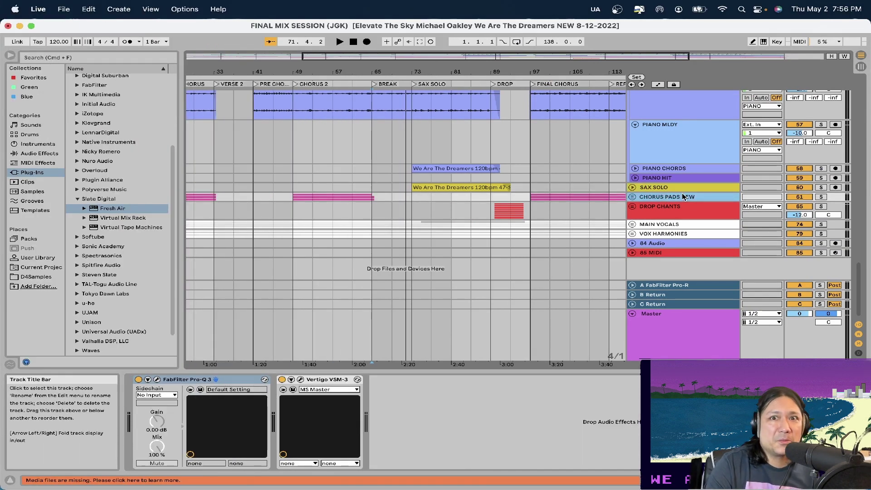
Step: View the devices on PIANO MLDY, VOX HARMONIES and MAIN VOCALS, followed by those on the 84 Audio and 85 MIDI tracks
left_click(673, 145)
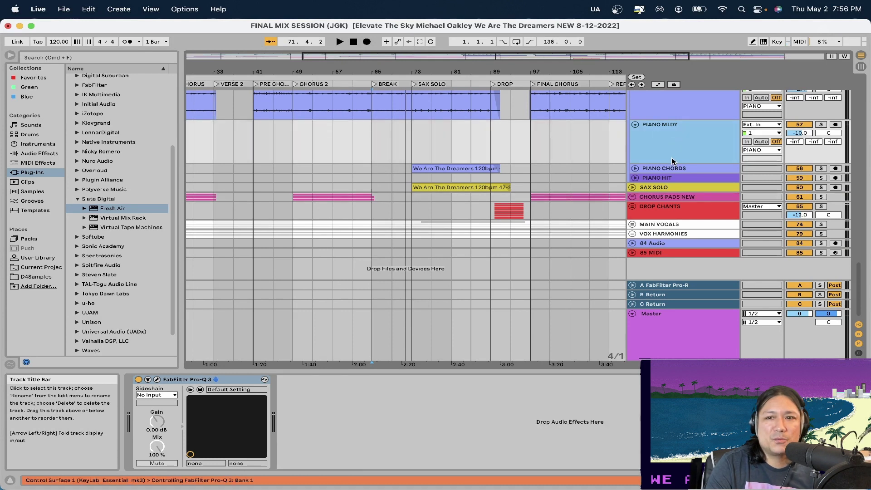
left_click(671, 236)
left_click(670, 225)
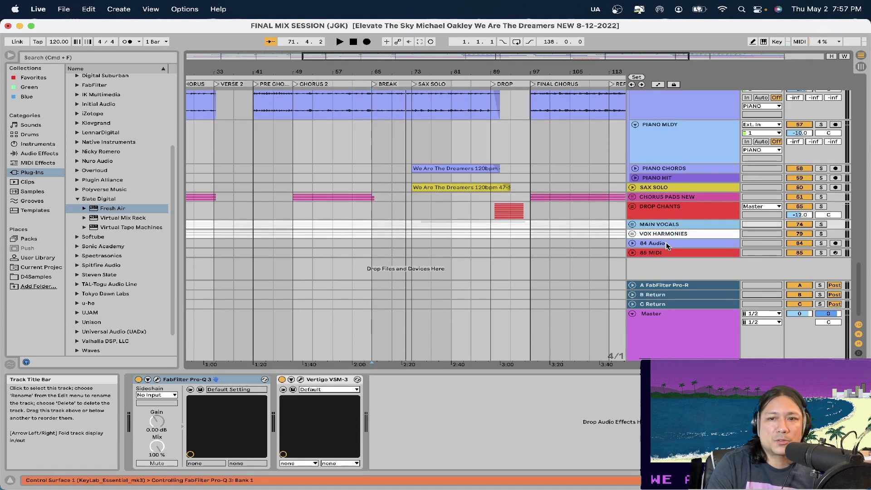
left_click(667, 245)
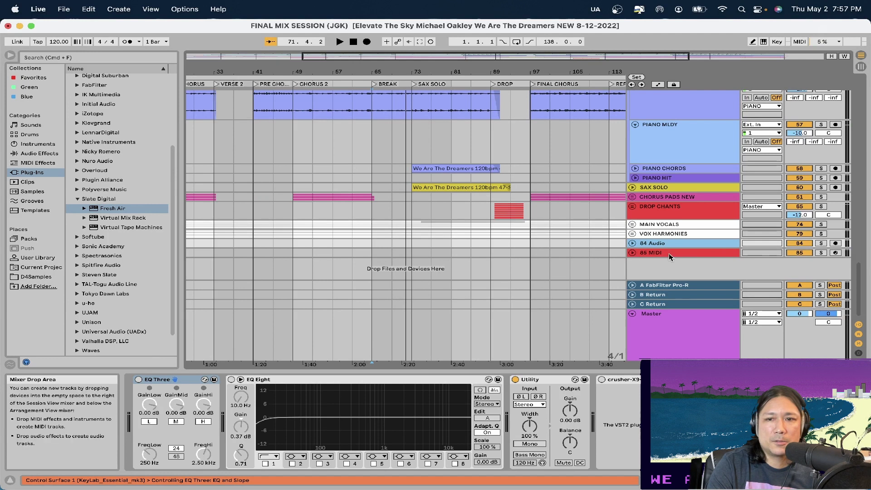
left_click(668, 253)
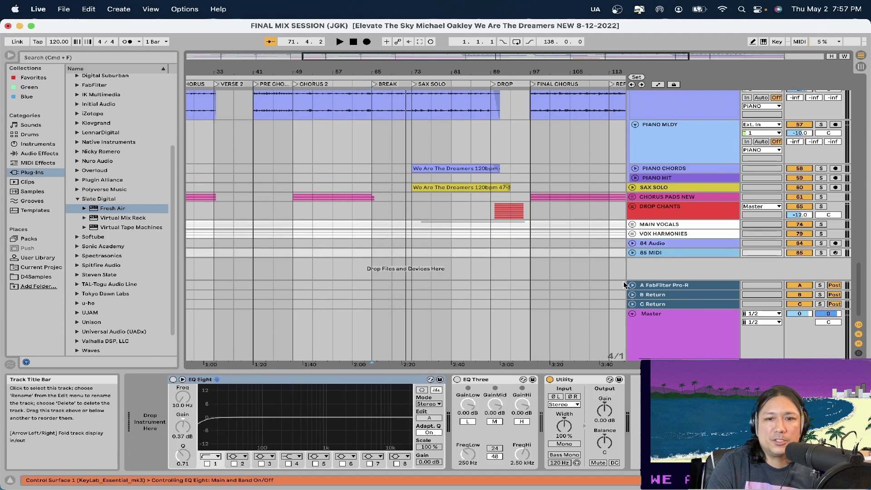
left_click(678, 246)
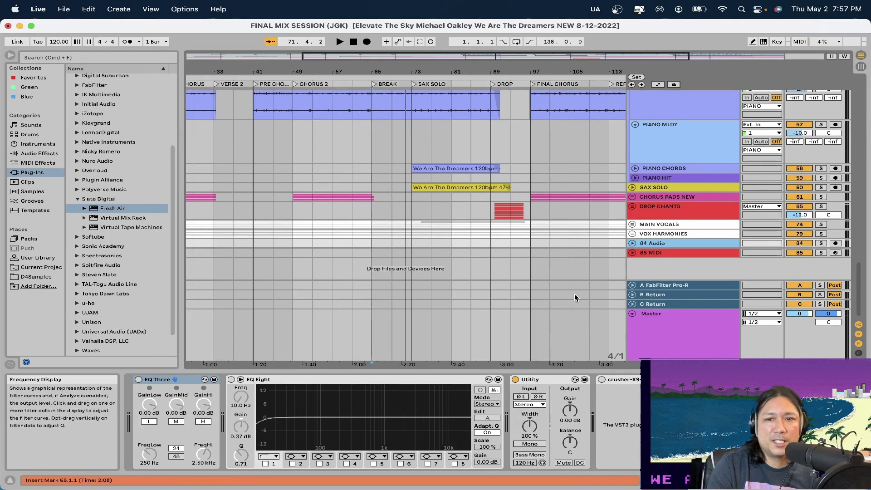
Step: Look back over the guitar and synth tracks, then show the device chains of the VOX HARMONIES and MAIN VOCALS groups
scroll(689, 199, "up", 5)
scroll(688, 200, "up", 20)
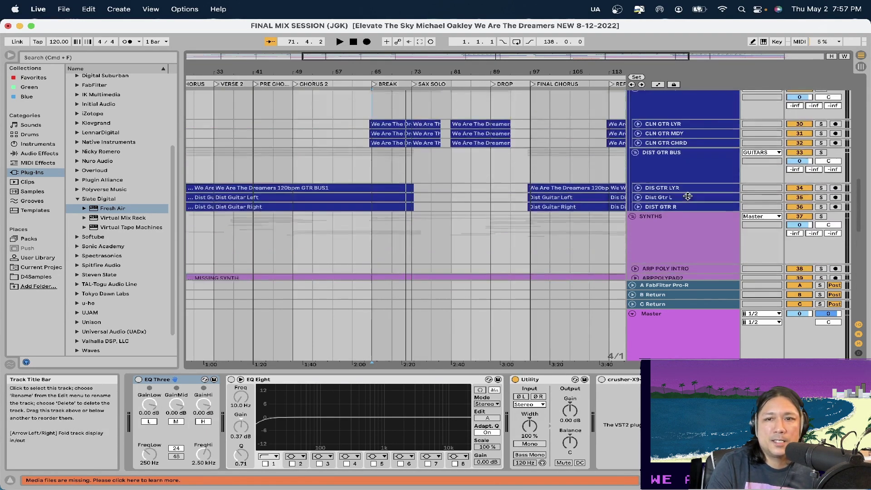
scroll(692, 209, "down", 5)
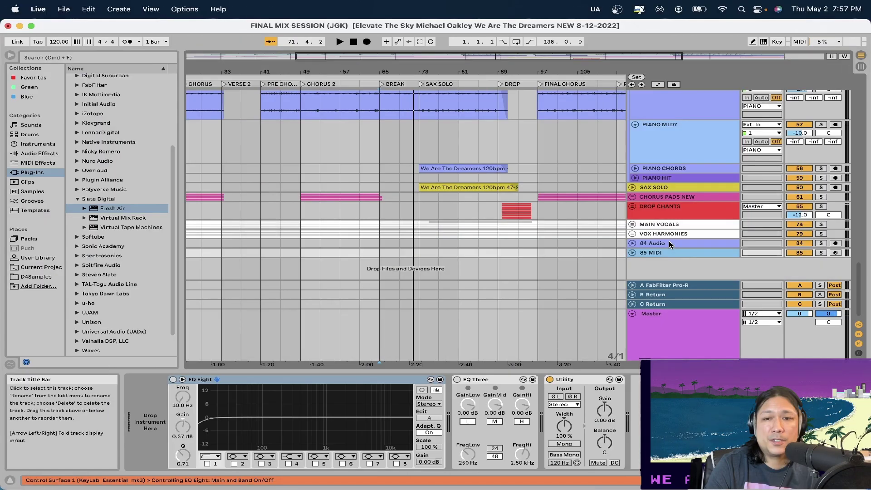
left_click(673, 235)
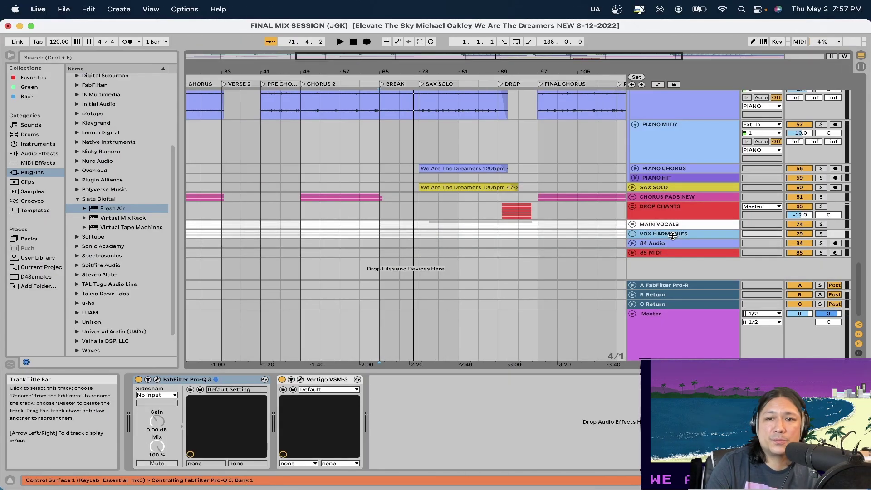
left_click(680, 224)
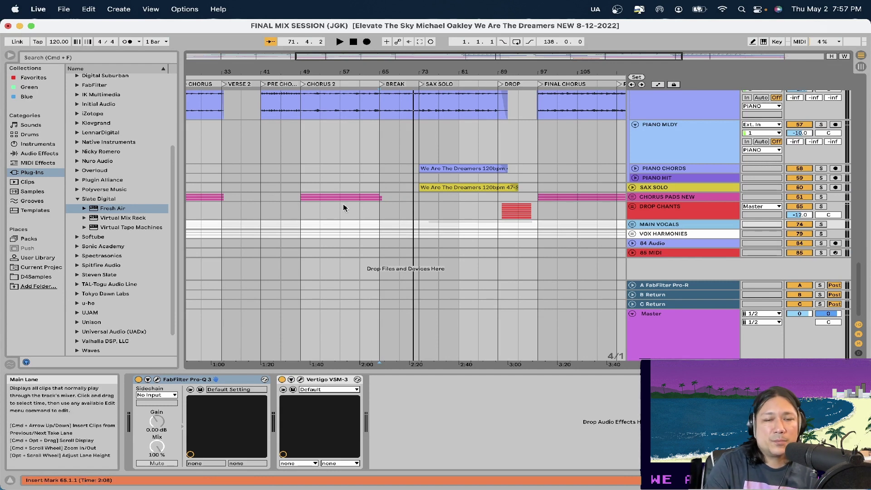
Step: Review the arrangement from the DRUM BUS down to the vocal groups, then select the PIANO MLDY track to show its devices
scroll(372, 169, "up", 10)
scroll(372, 169, "up", 10)
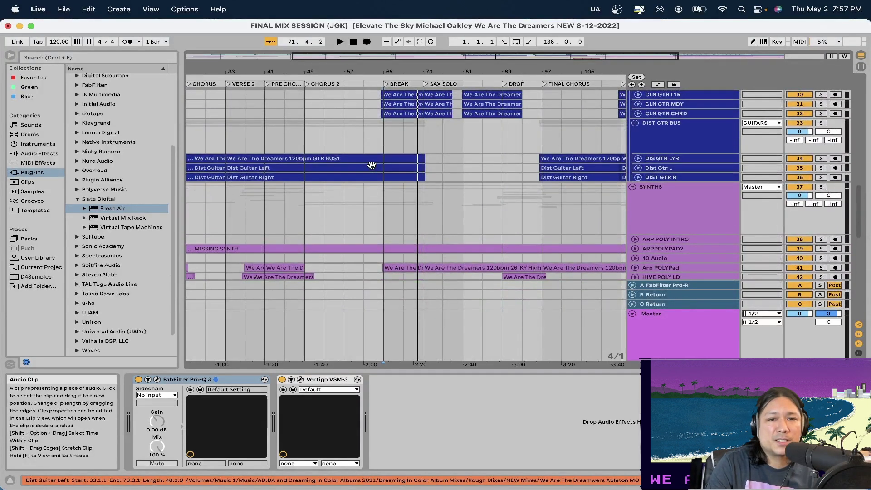
scroll(372, 169, "up", 10)
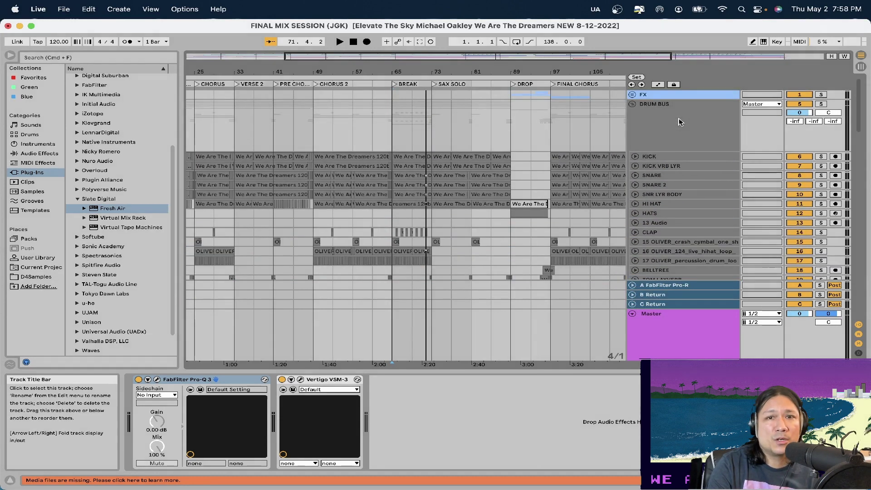
scroll(679, 122, "down", 15)
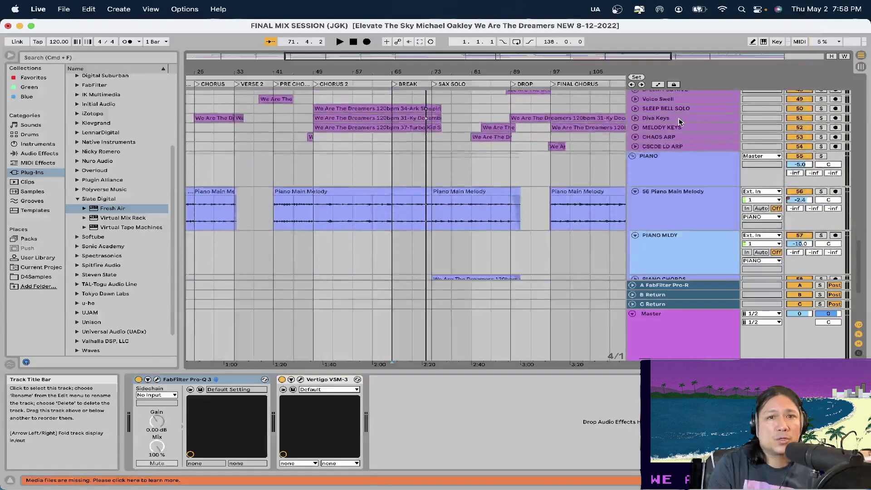
scroll(679, 122, "down", 8)
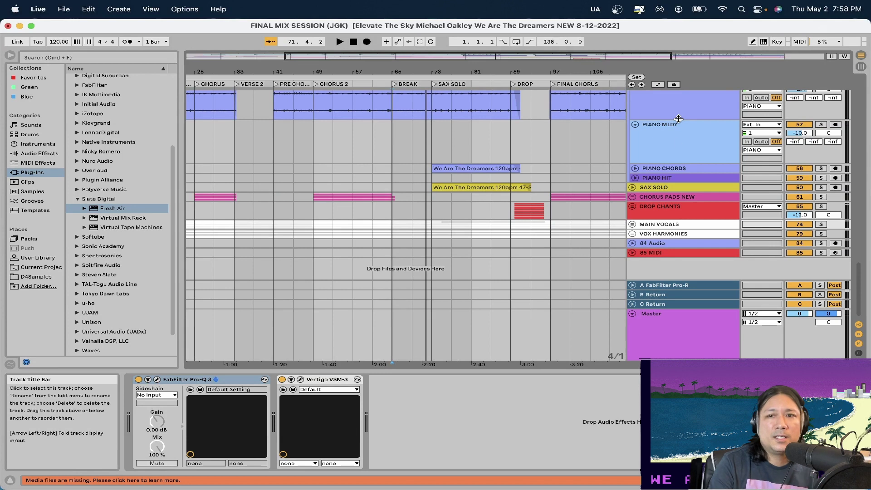
left_click(678, 146)
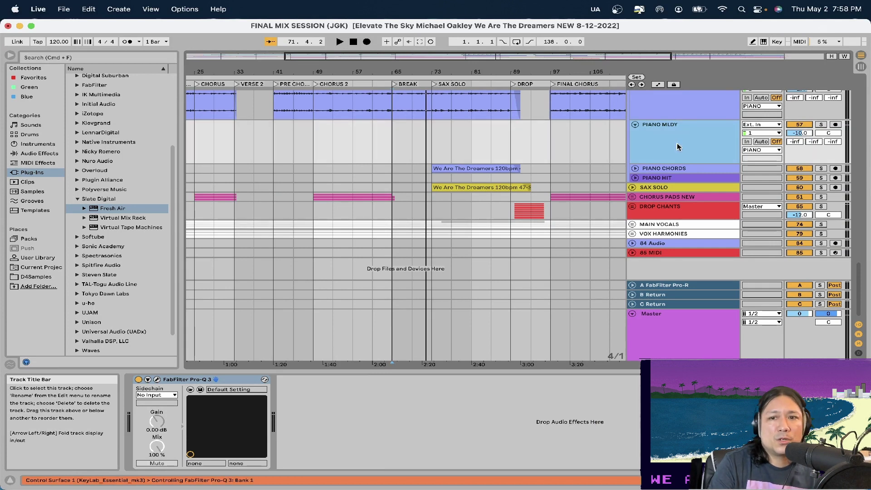
Step: Select the DRUM BUS group to show its devices and play the full mix from the BREAK section
scroll(677, 146, "up", 10)
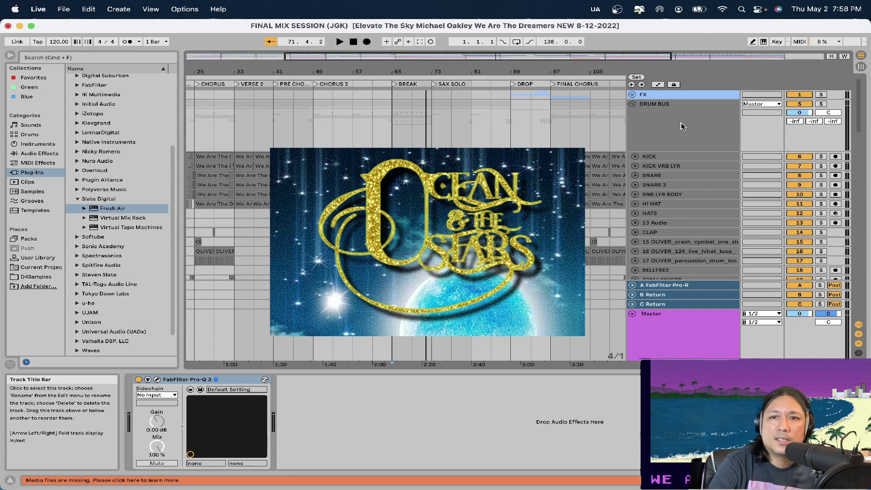
right_click(683, 126)
left_click(664, 120)
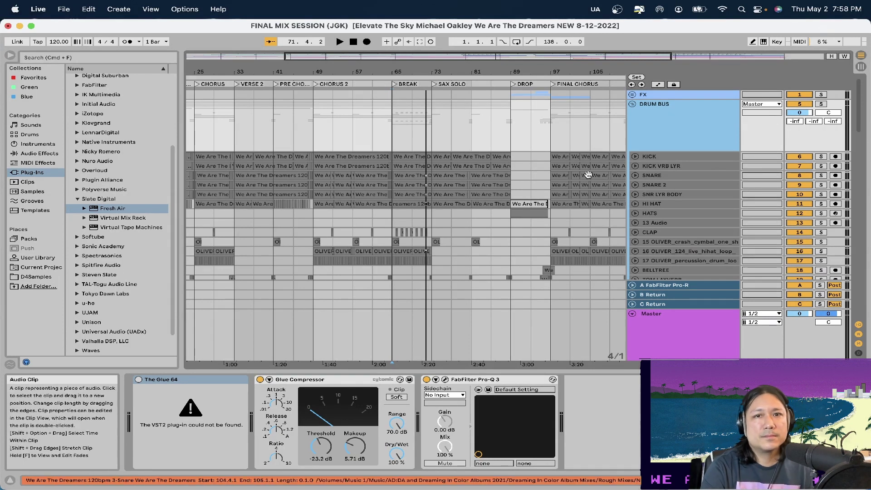
left_click(340, 42)
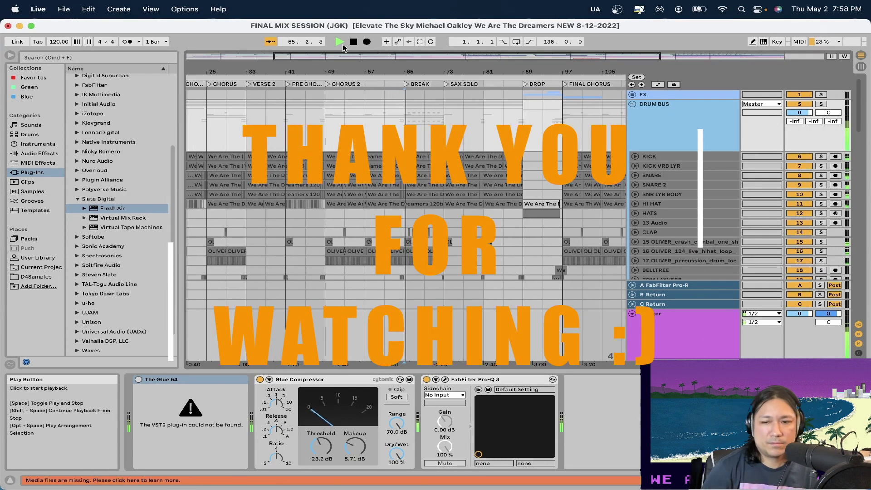